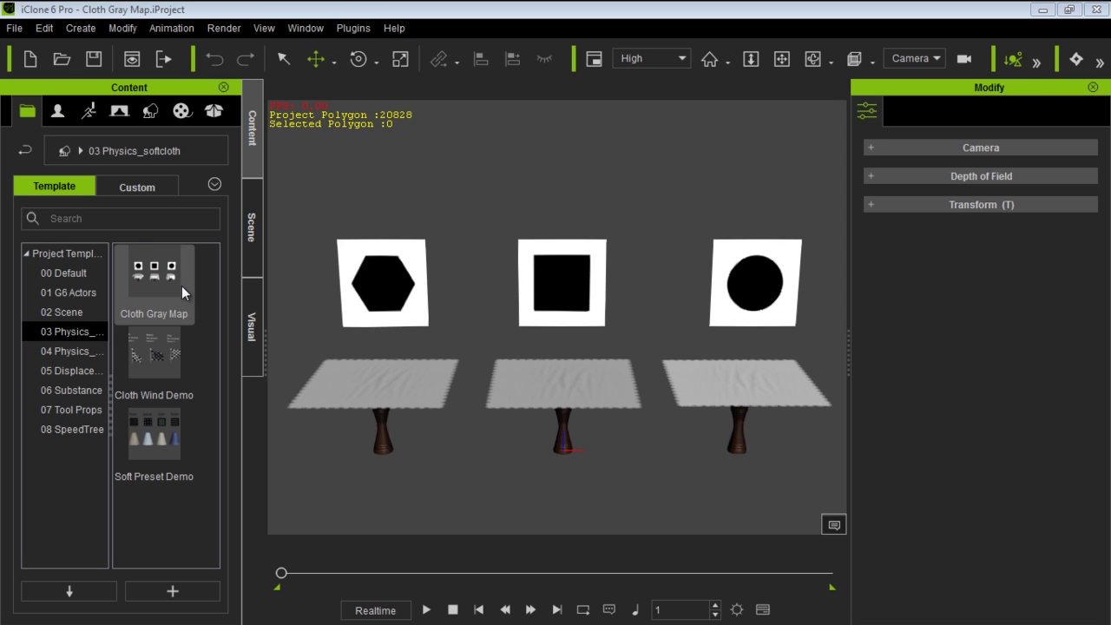
Play the cloth simulation of the Cloth Gray Map project to watch the three tablecloths drape, and stop it.
{"action": "left_click", "coordinate": [181, 286]}
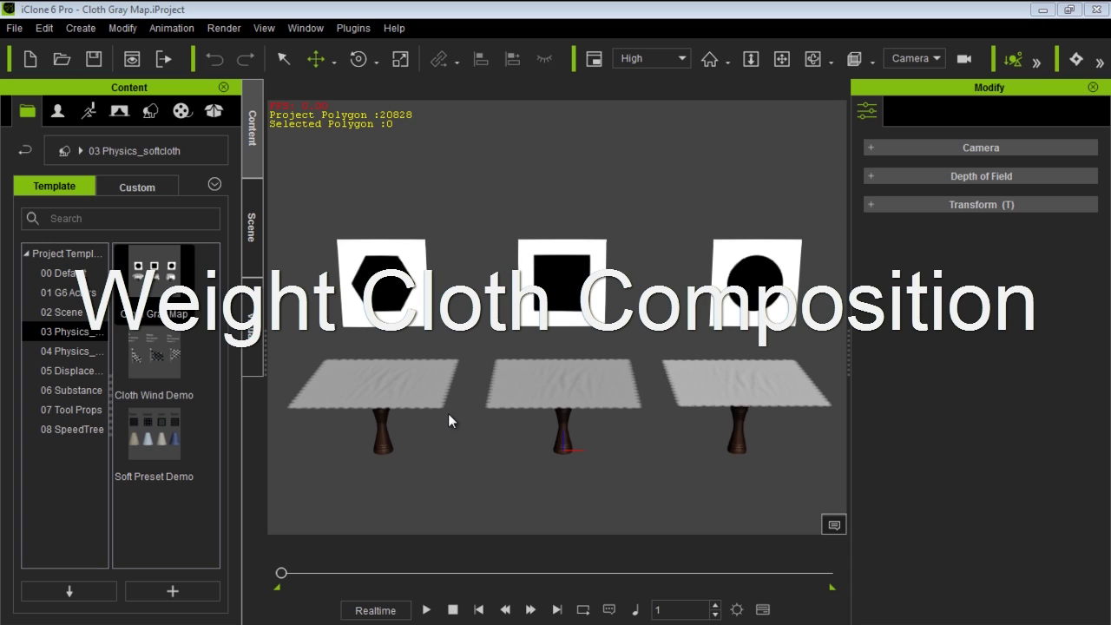
{"action": "left_click", "coordinate": [426, 610]}
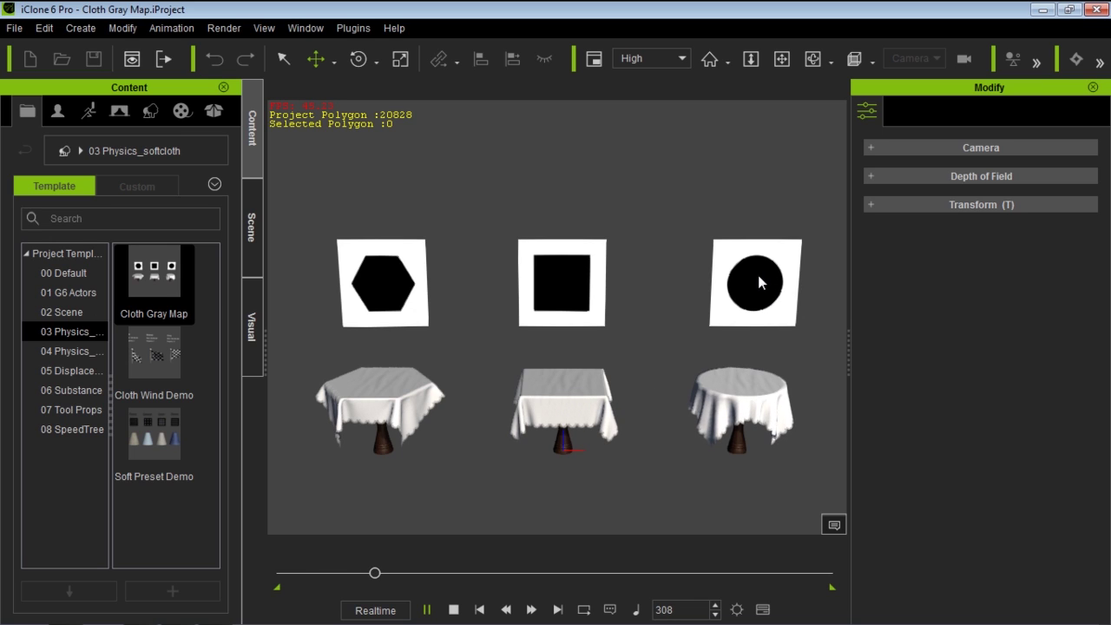
{"action": "left_click", "coordinate": [453, 610]}
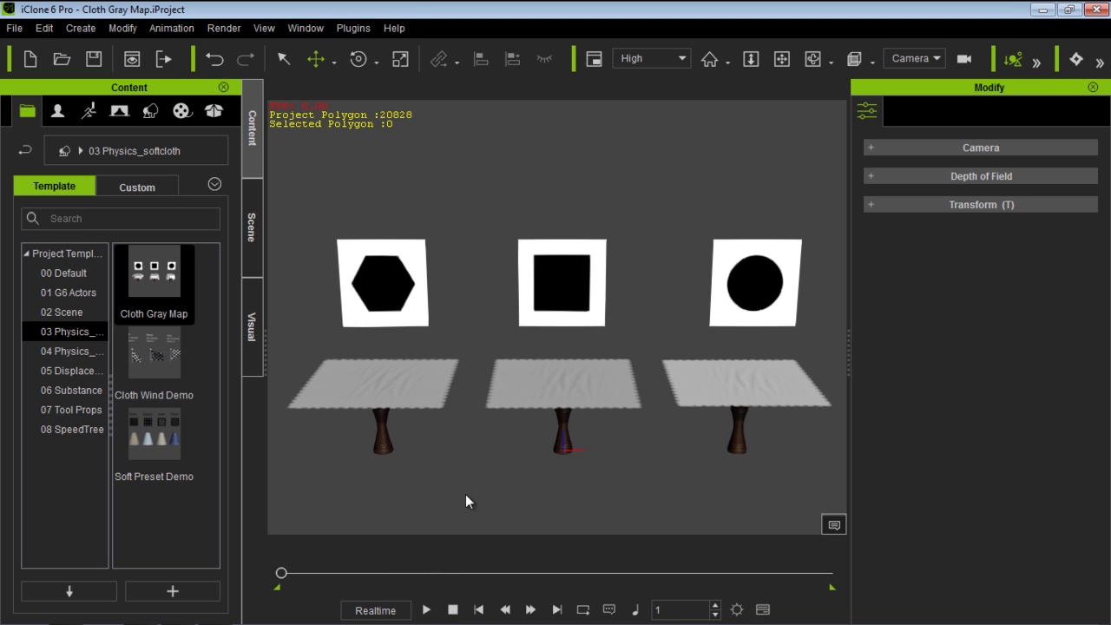
Select the middle square table and show its physics settings.
{"action": "right_click_drag", "start_coordinate": [582, 483], "coordinate": [578, 359]}
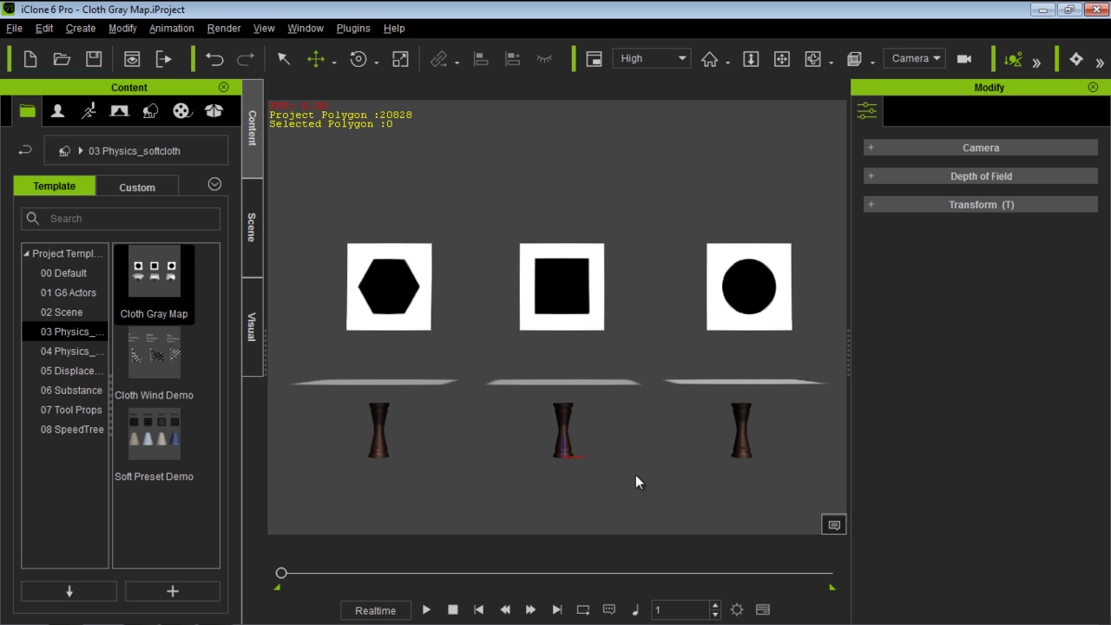
{"action": "scroll", "coordinate": [615, 449], "scroll_direction": "up", "scroll_amount": 3}
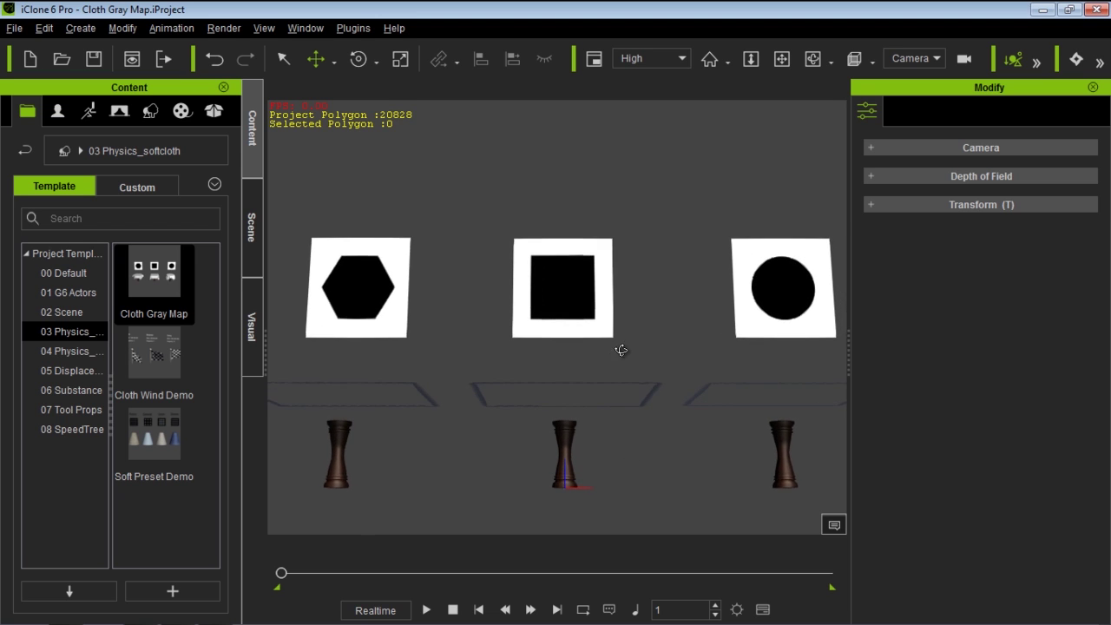
{"action": "right_click_drag", "start_coordinate": [637, 473], "coordinate": [655, 425]}
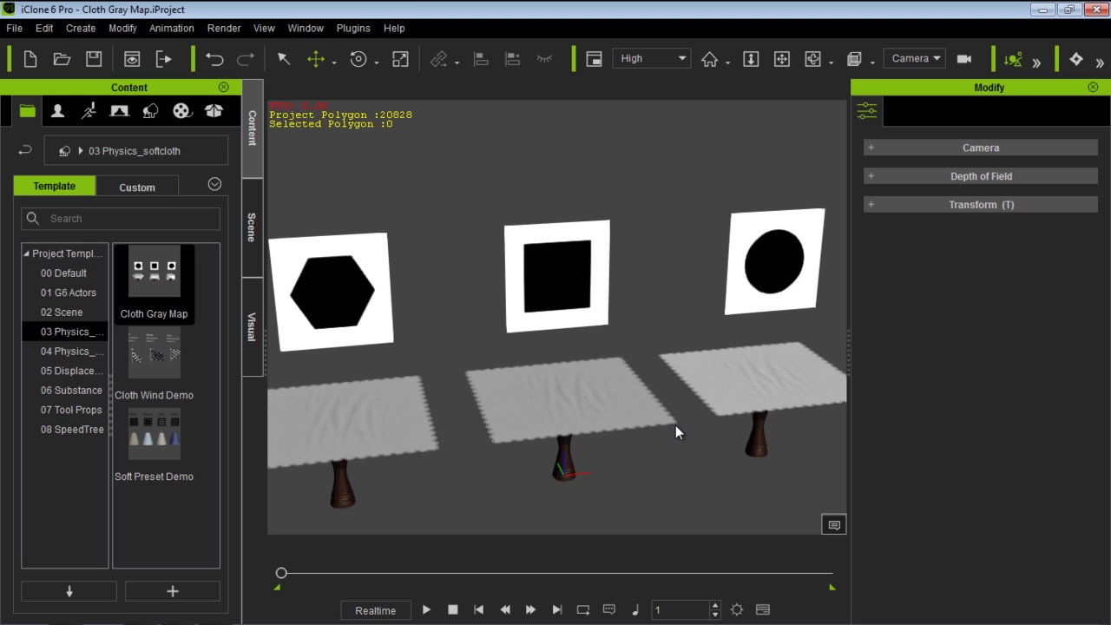
{"action": "left_click", "coordinate": [561, 406]}
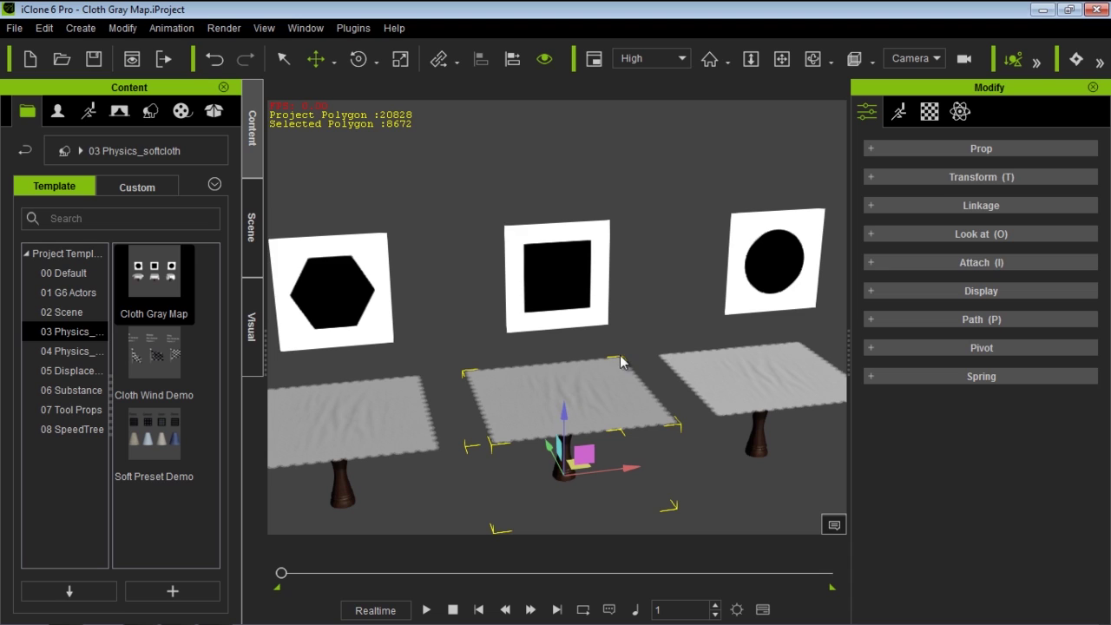
{"action": "left_click", "coordinate": [959, 113]}
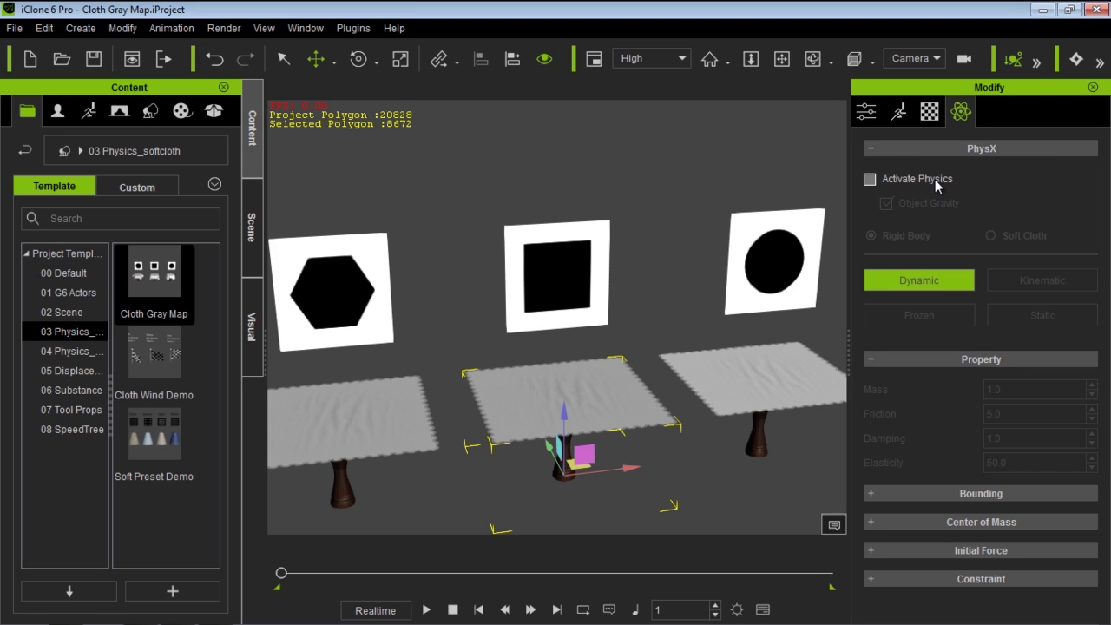
List the scene's objects, try shifting the square table slightly across the floor, and undo that move.
{"action": "left_click", "coordinate": [253, 227]}
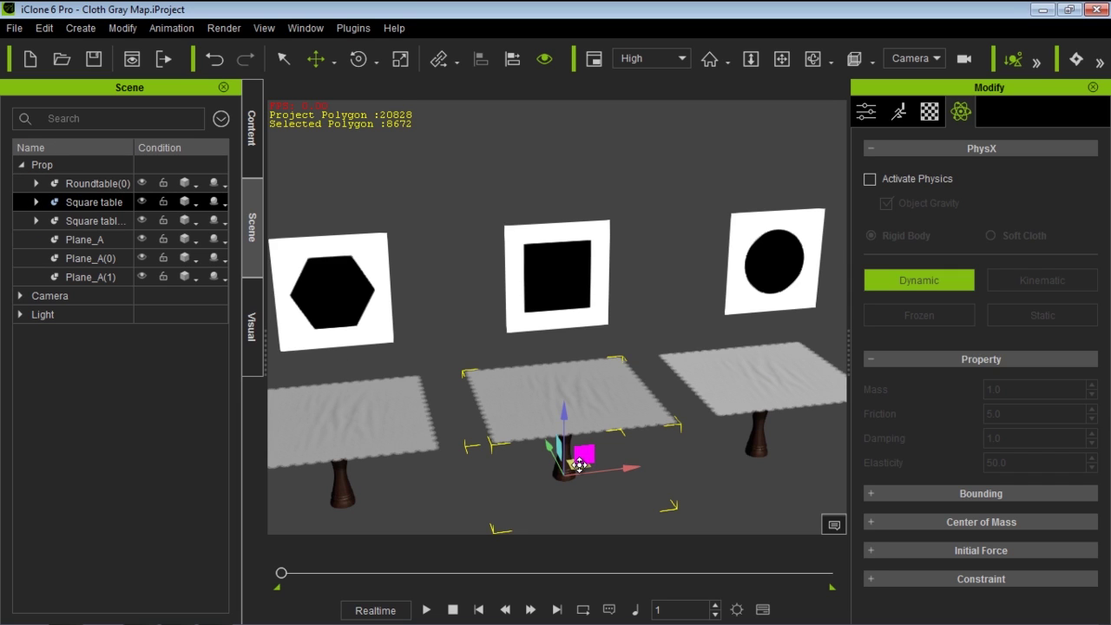
{"action": "left_click_drag", "start_coordinate": [572, 464], "coordinate": [568, 457]}
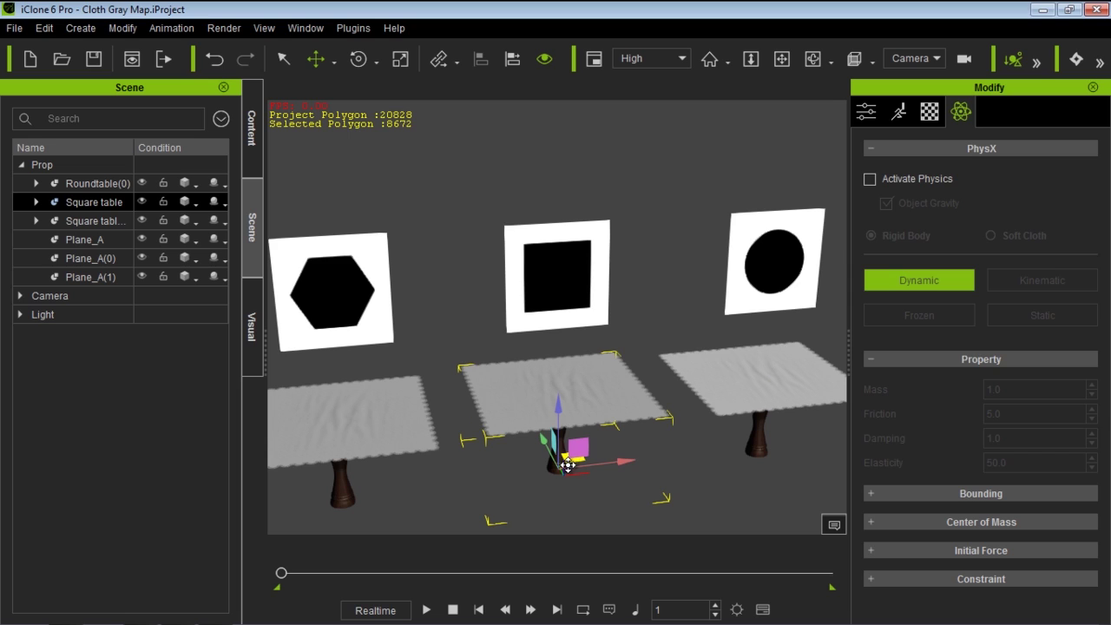
{"action": "key", "text": "ctrl+z"}
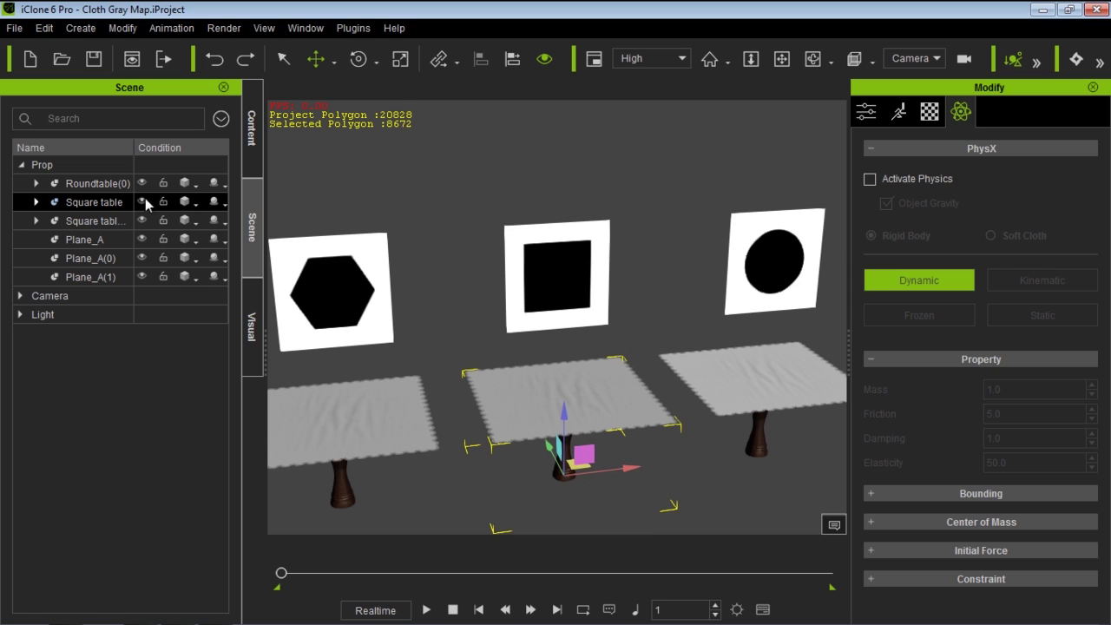
Select the Tablecloth attached to the Square table and open its soft cloth weight map for editing.
{"action": "left_click", "coordinate": [36, 202]}
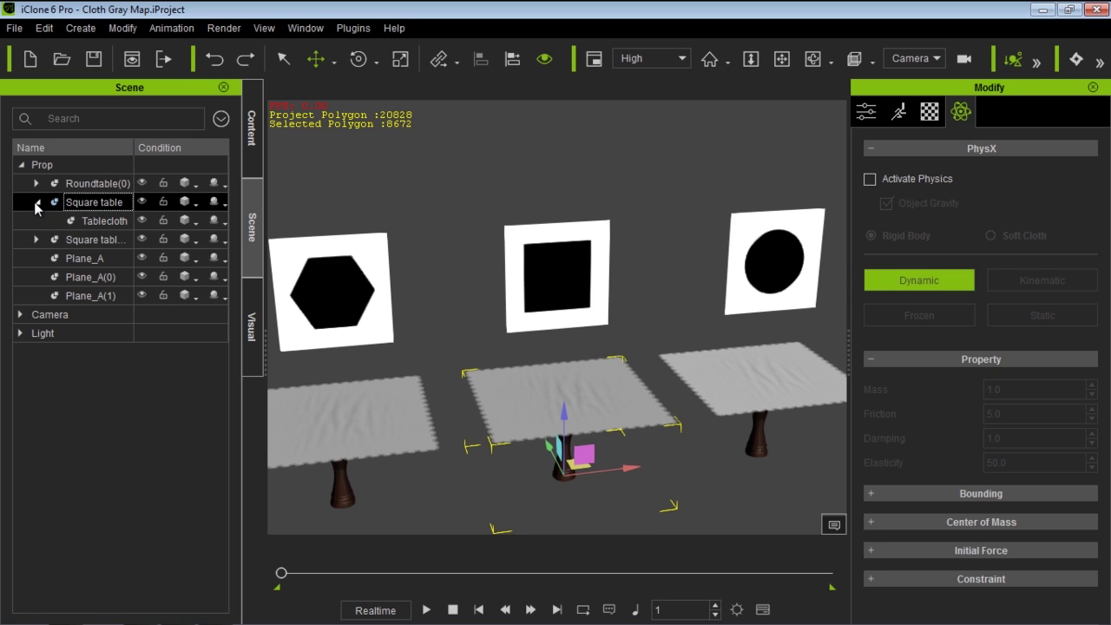
{"action": "left_click", "coordinate": [108, 222]}
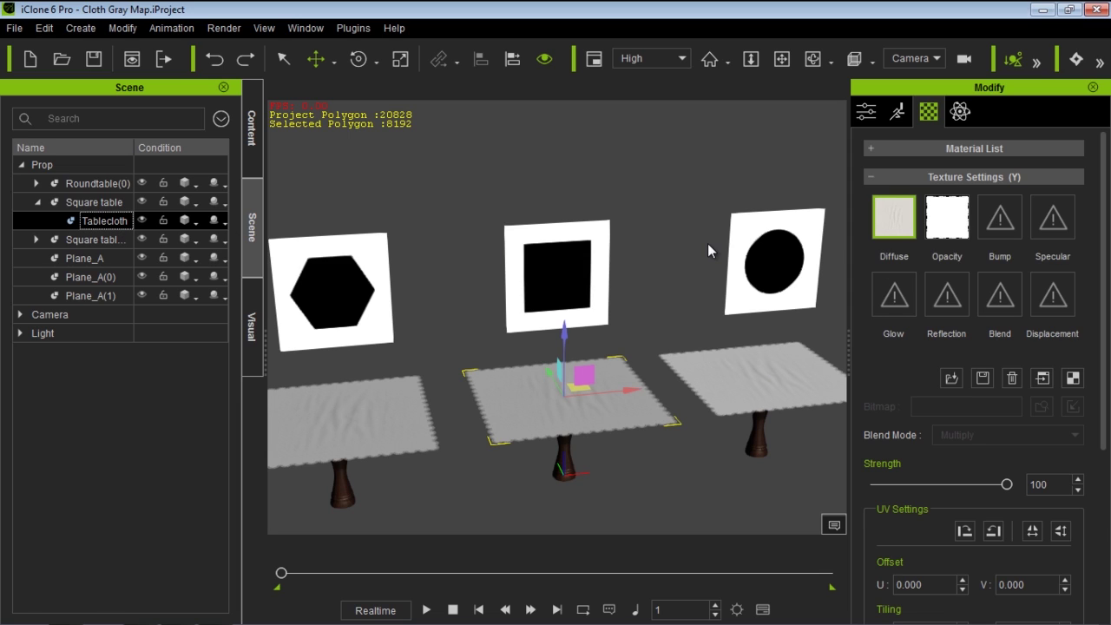
{"action": "left_click", "coordinate": [959, 113]}
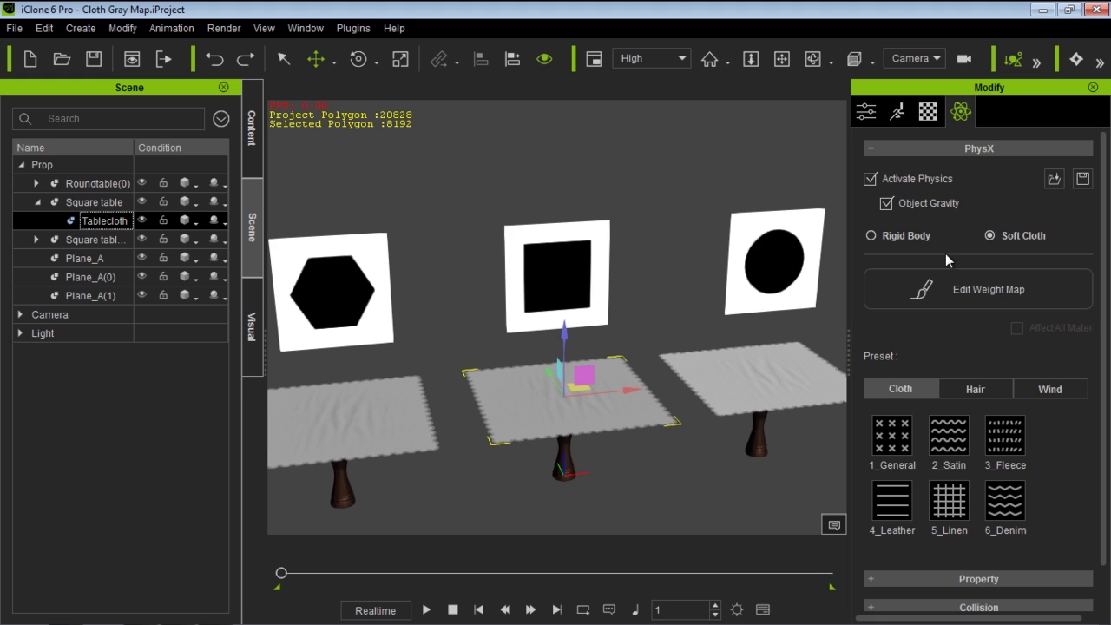
{"action": "left_click", "coordinate": [979, 289]}
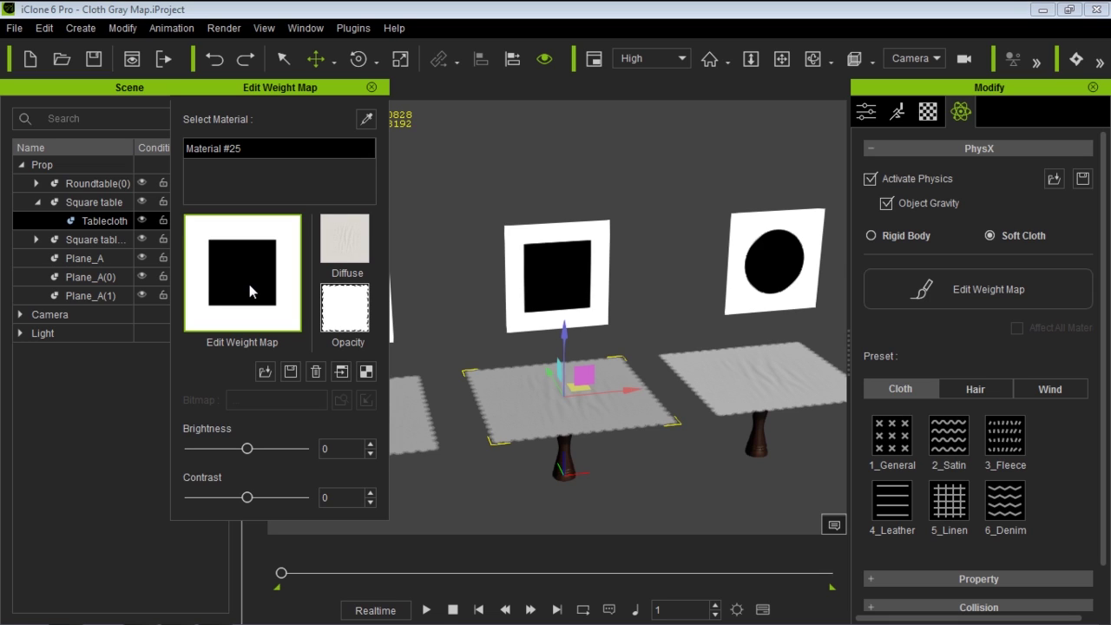
Open the tablecloth material's UV reference image in Photoshop, close it, and return to iClone.
{"action": "left_click", "coordinate": [366, 370]}
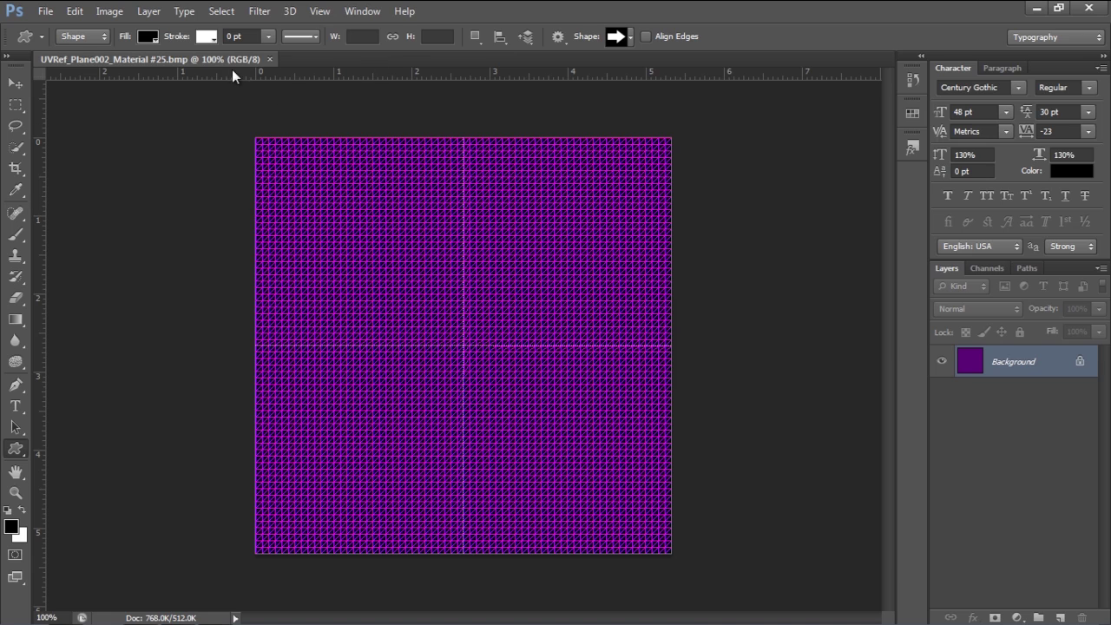
{"action": "left_click", "coordinate": [271, 59]}
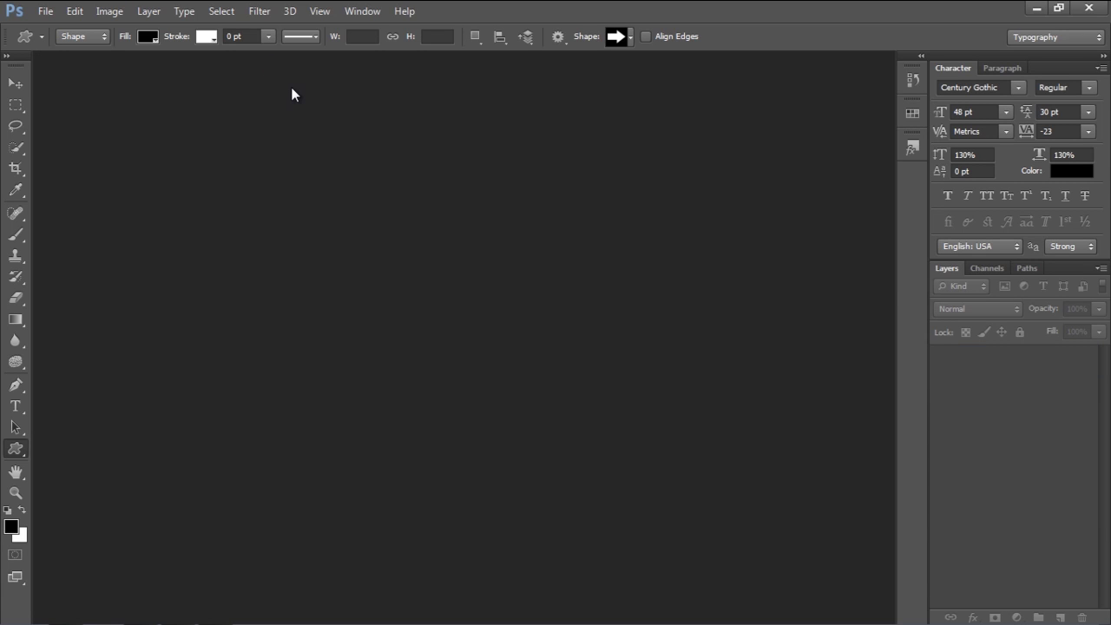
{"action": "key", "text": "alt+Tab"}
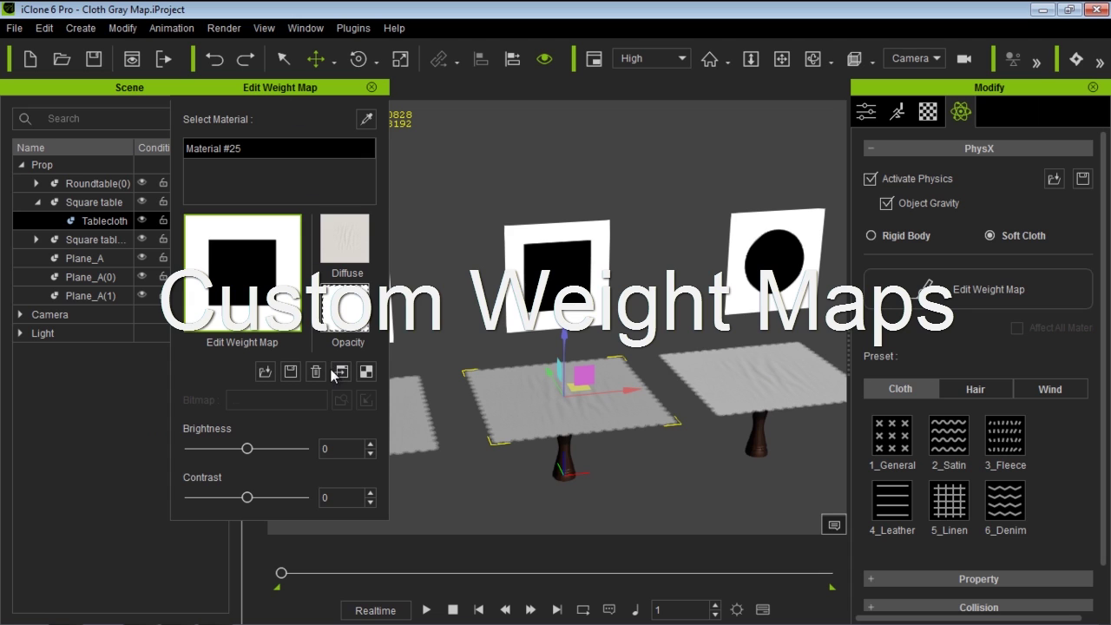
Open the tablecloth's weight map image in Photoshop and set up the Rectangle tool with white (ffffff) as foreground colour.
{"action": "left_click", "coordinate": [341, 371]}
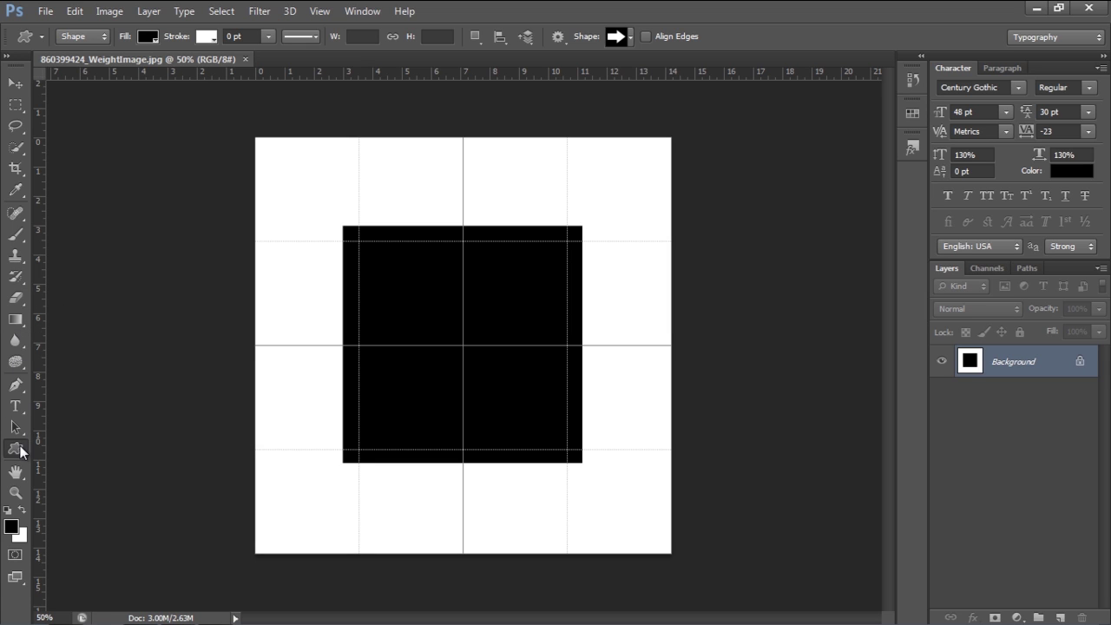
{"action": "right_click", "coordinate": [23, 449]}
{"action": "left_click", "coordinate": [91, 445]}
{"action": "left_click", "coordinate": [11, 526]}
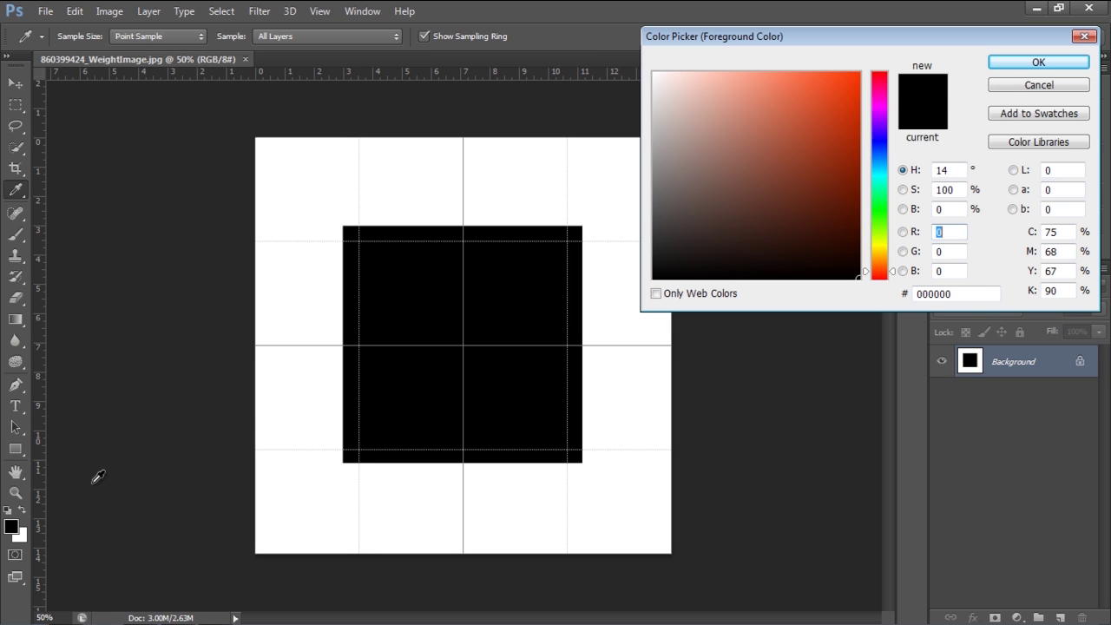
{"action": "left_click", "coordinate": [653, 72]}
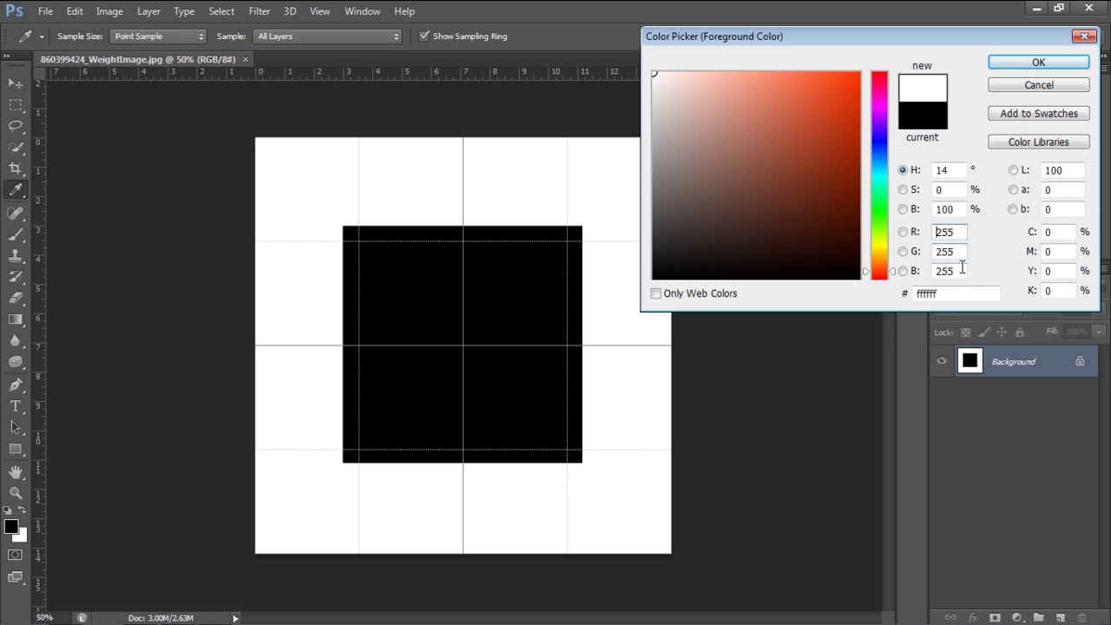
{"action": "left_click", "coordinate": [1038, 62]}
Cover the black square with a white rectangle about 742 × 708 px and merge it down into the Background.
{"action": "left_click_drag", "start_coordinate": [321, 208], "coordinate": [621, 492]}
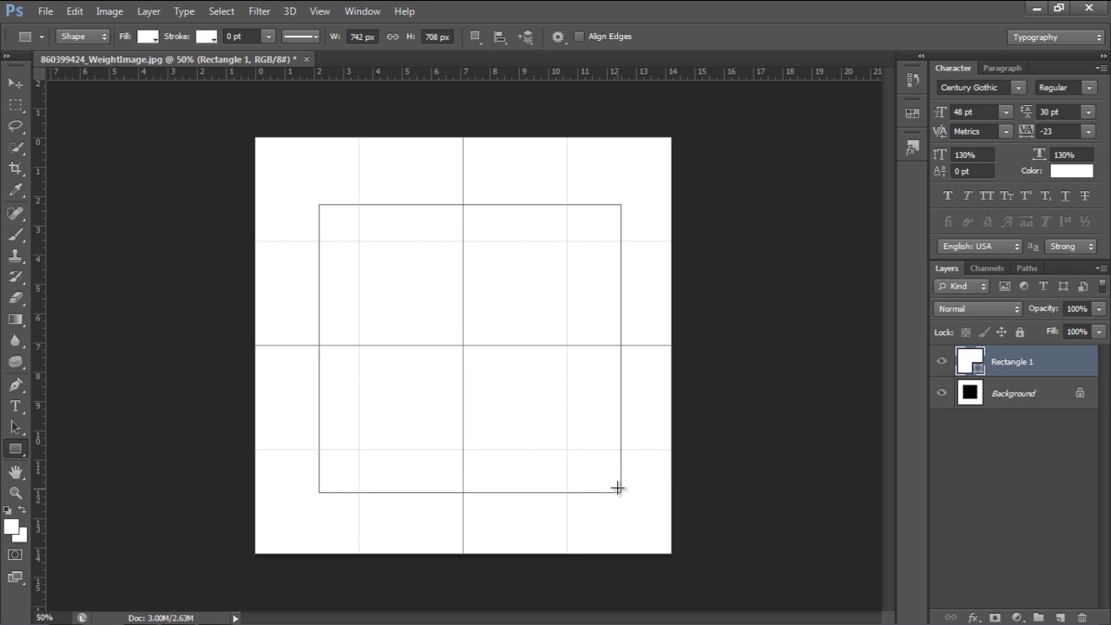
{"action": "right_click", "coordinate": [1003, 366]}
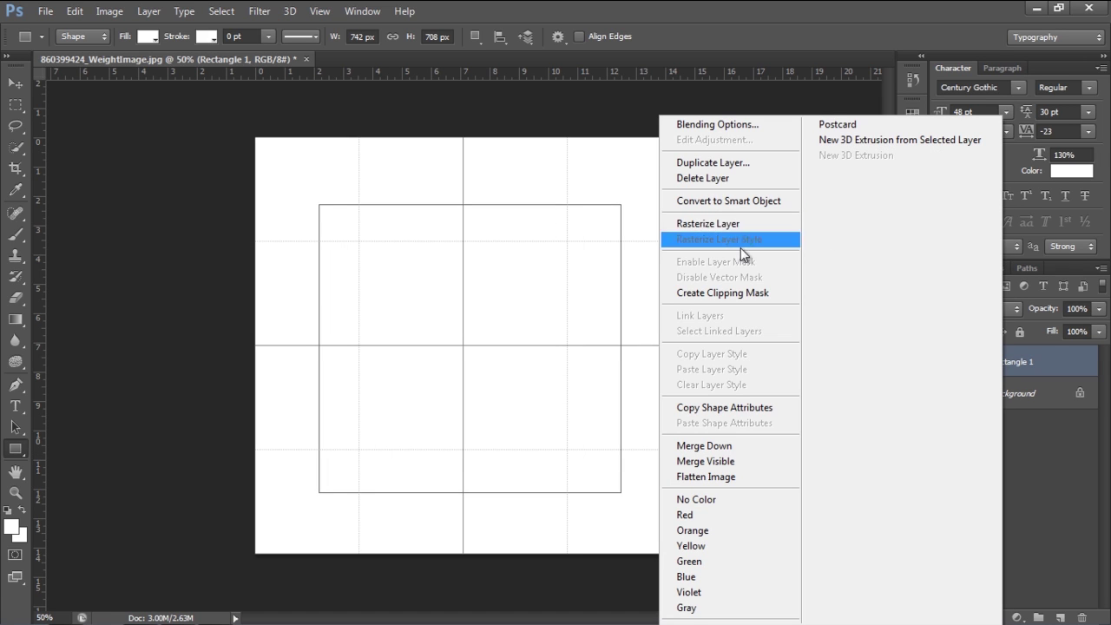
{"action": "left_click", "coordinate": [751, 443]}
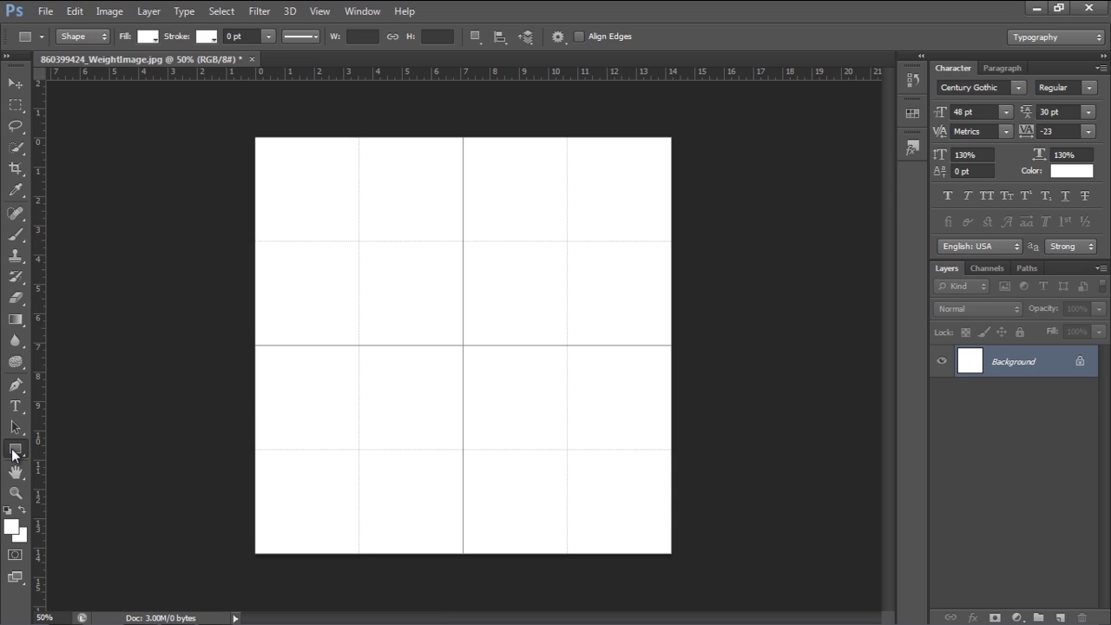
Choose the Custom Shape tool with the copyright symbol as its shape.
{"action": "left_click", "coordinate": [17, 450]}
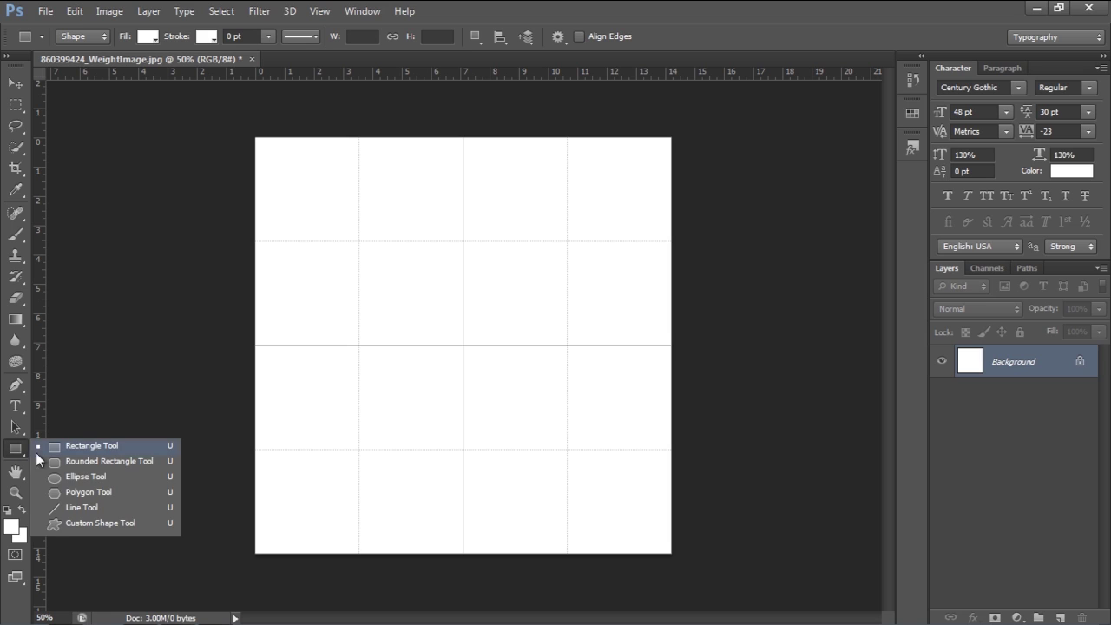
{"action": "left_click", "coordinate": [99, 521]}
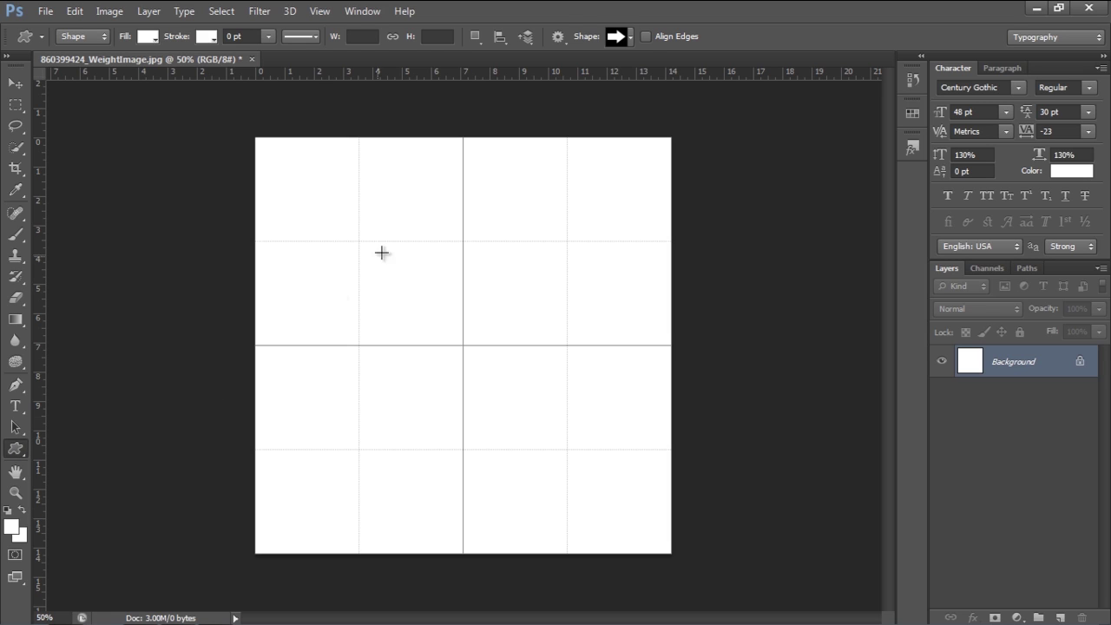
{"action": "left_click", "coordinate": [630, 38]}
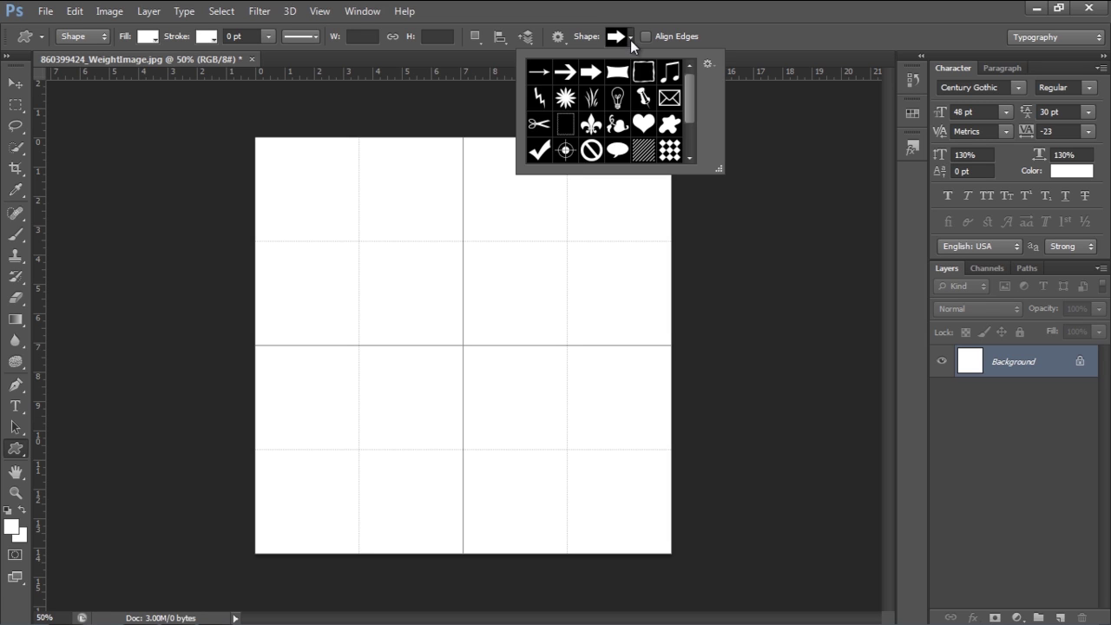
{"action": "left_click_drag", "start_coordinate": [691, 101], "coordinate": [691, 129]}
{"action": "left_click", "coordinate": [669, 125]}
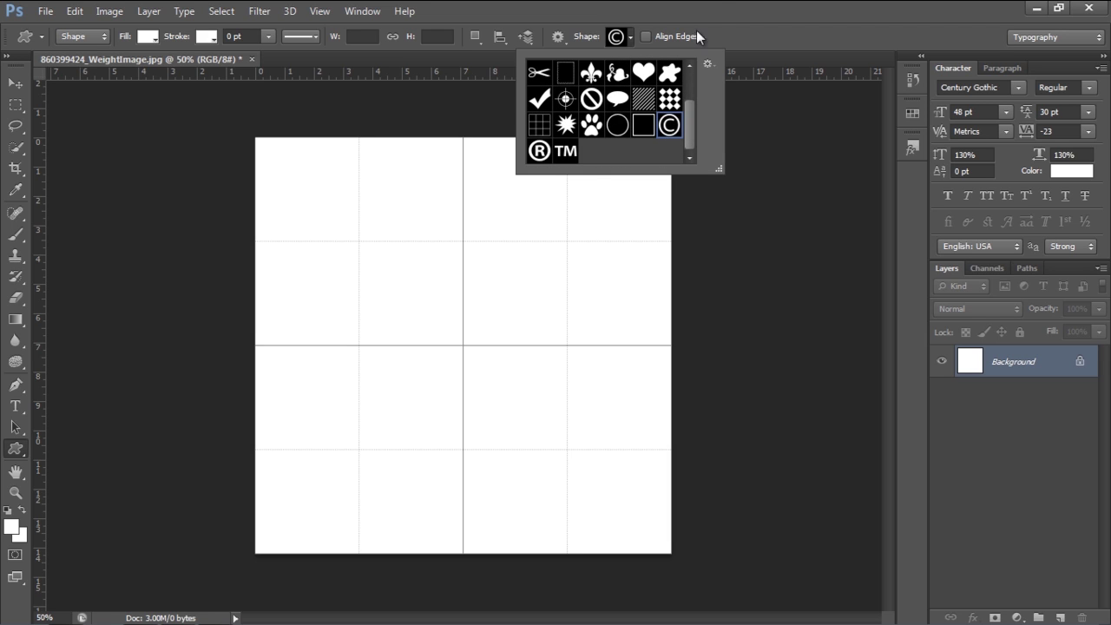
Replace a white trial copyright symbol with a black-filled one about 710 × 724 px, centred on the canvas.
{"action": "left_click_drag", "start_coordinate": [361, 226], "coordinate": [602, 461]}
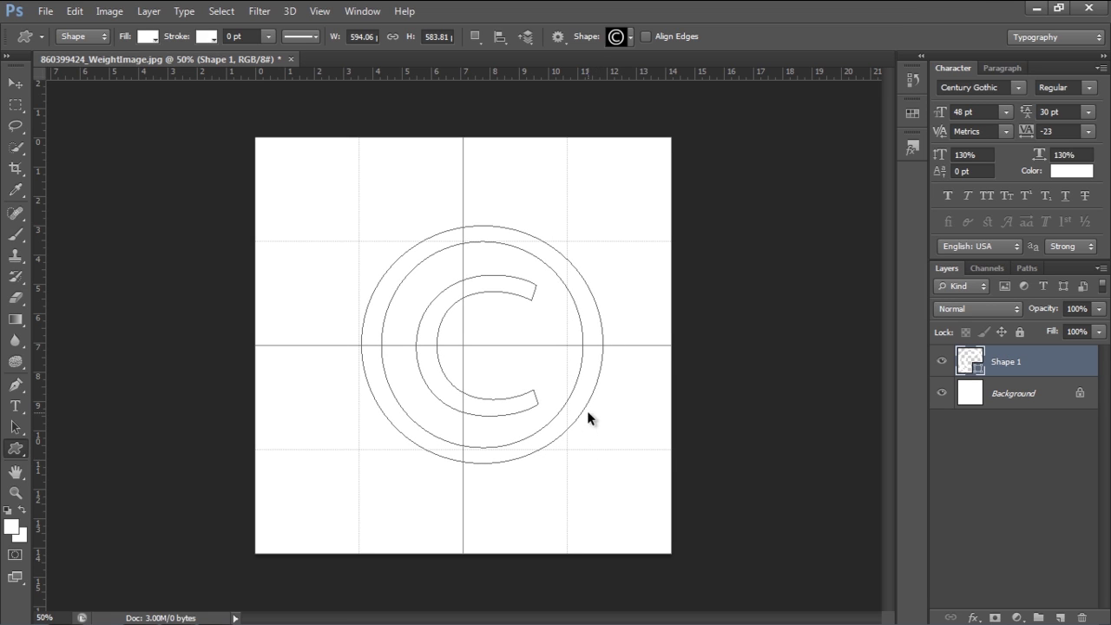
{"action": "key", "text": "ctrl+z"}
{"action": "left_click", "coordinate": [149, 38]}
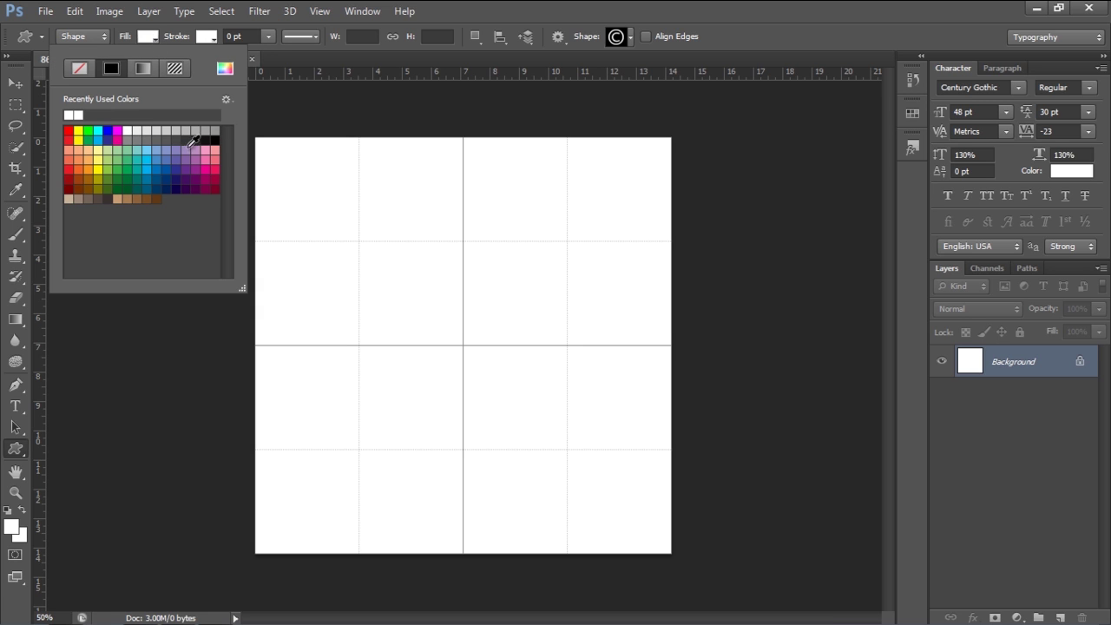
{"action": "left_click", "coordinate": [216, 139]}
{"action": "left_click", "coordinate": [678, 8]}
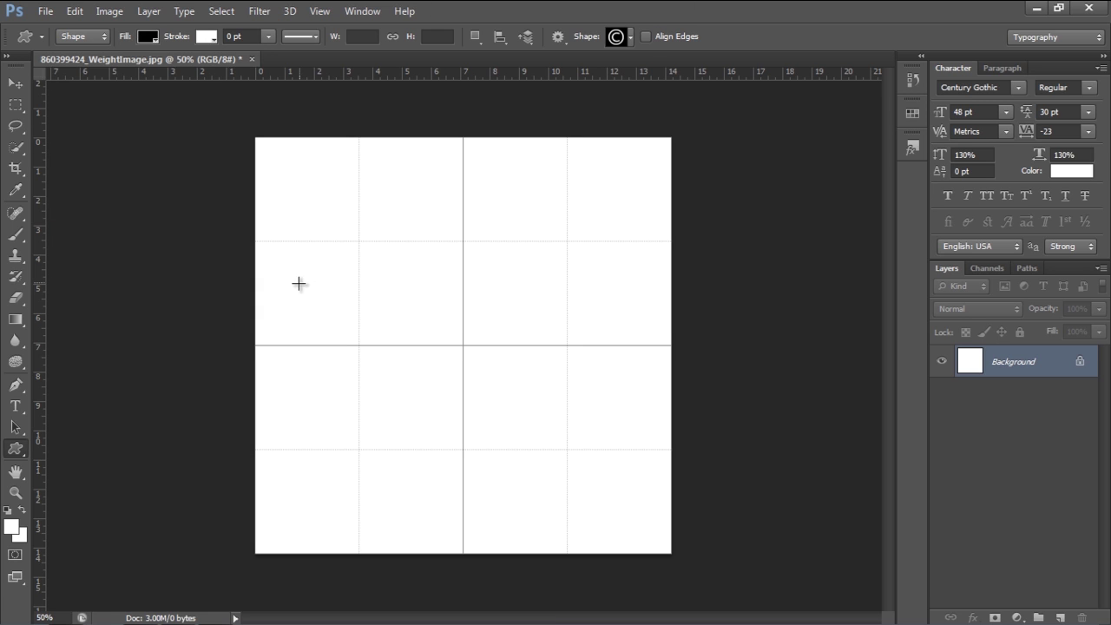
{"action": "left_click_drag", "start_coordinate": [314, 201], "coordinate": [607, 496]}
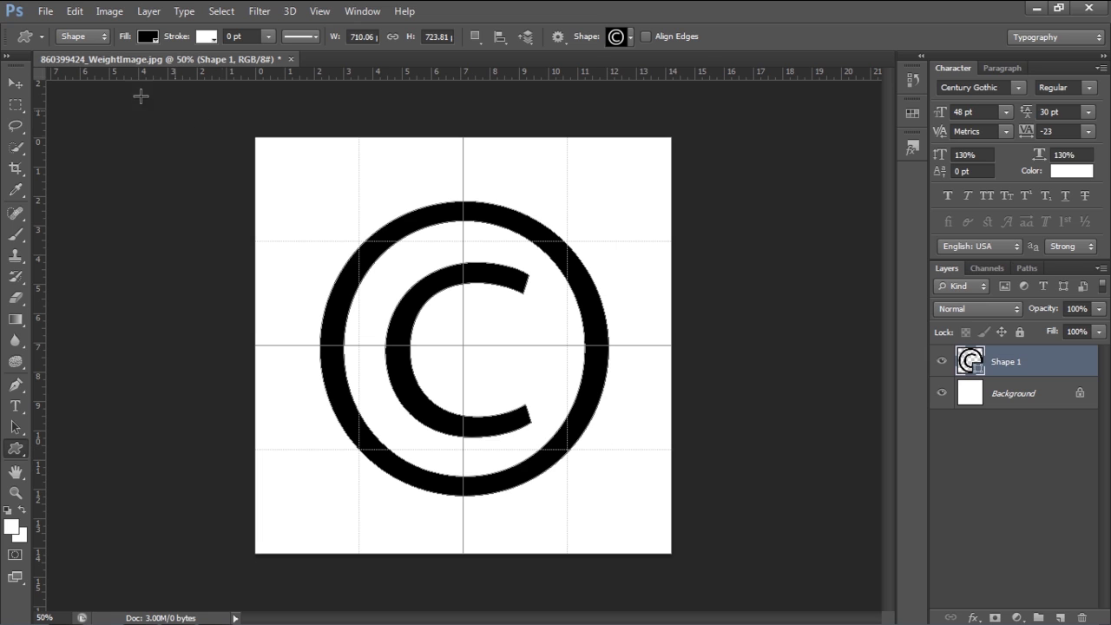
Save the copyright symbol image as a JPEG over 860399424_WeightImage.jpg at maximum quality (12).
{"action": "left_click", "coordinate": [40, 12]}
{"action": "left_click", "coordinate": [90, 189]}
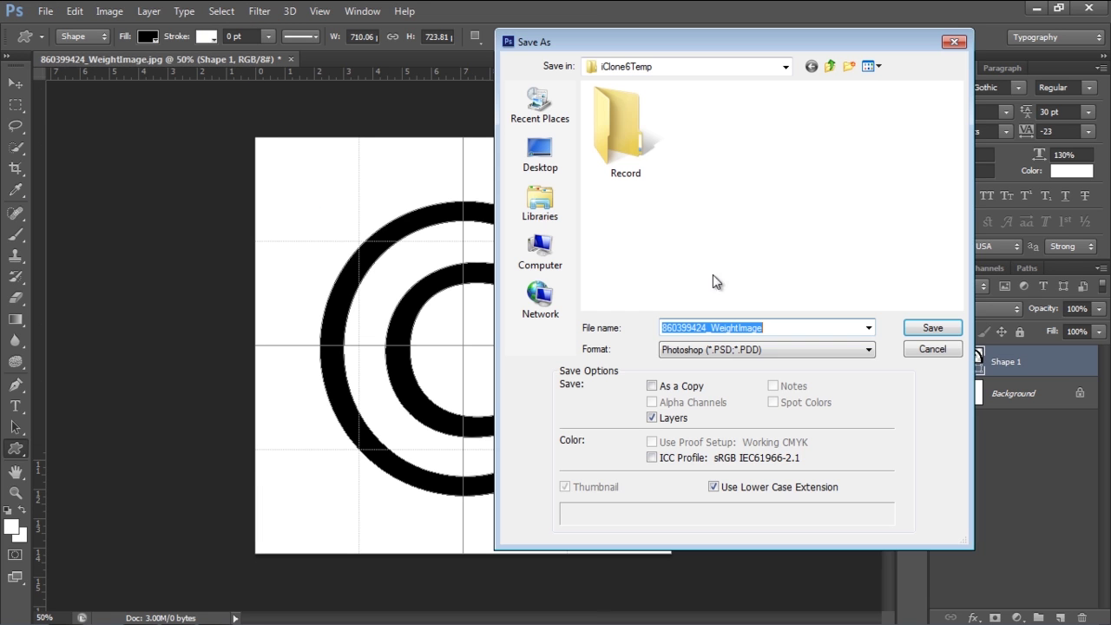
{"action": "left_click", "coordinate": [766, 349]}
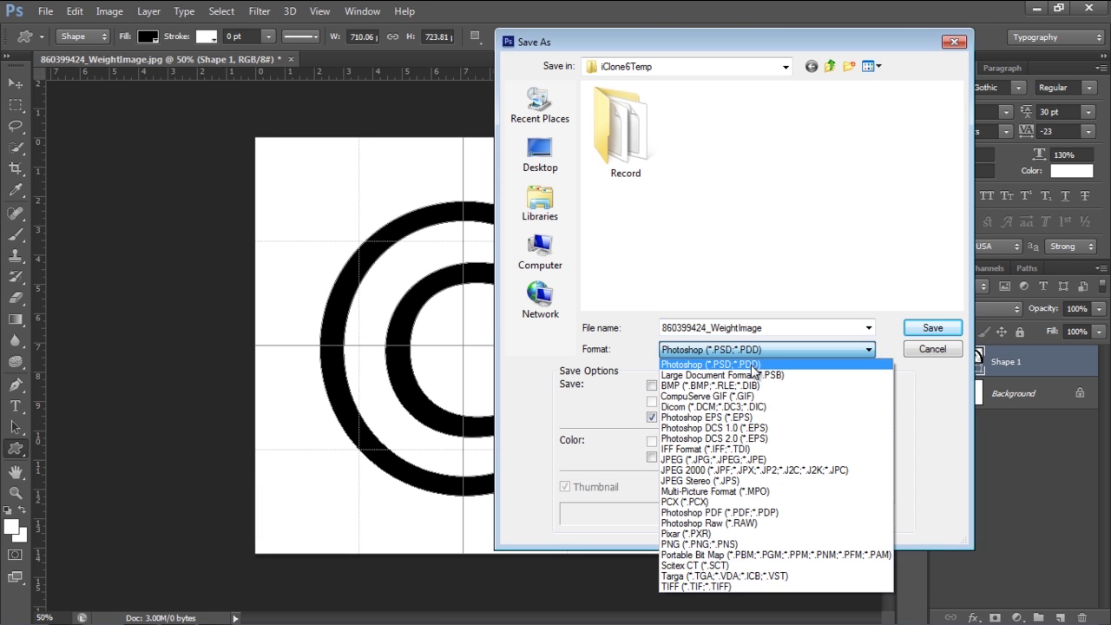
{"action": "left_click", "coordinate": [763, 446]}
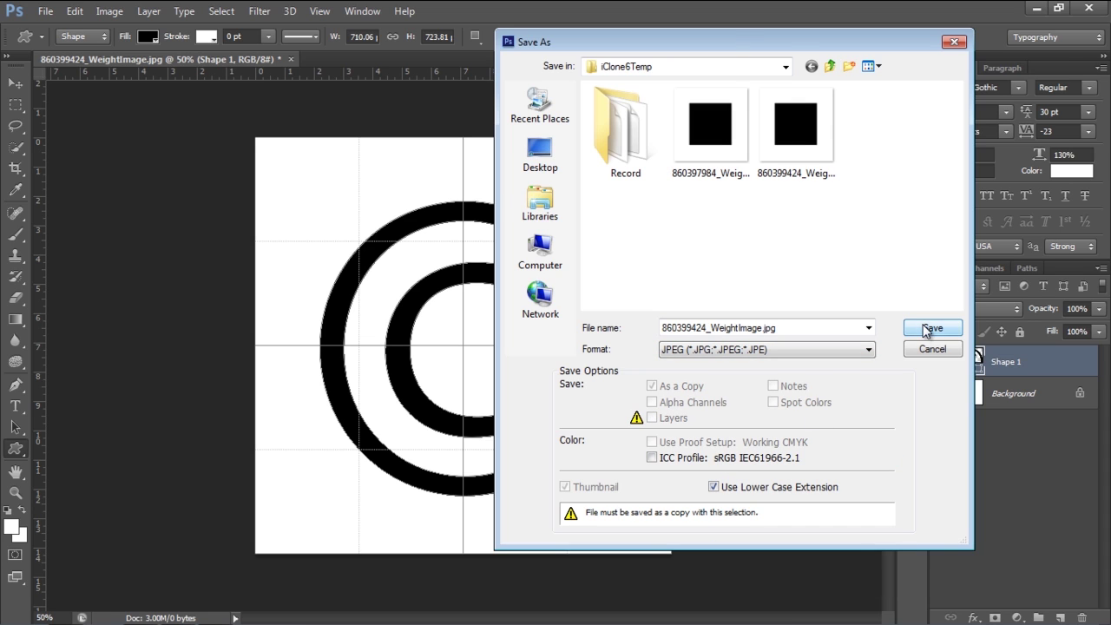
{"action": "left_click", "coordinate": [929, 327]}
{"action": "left_click", "coordinate": [511, 251]}
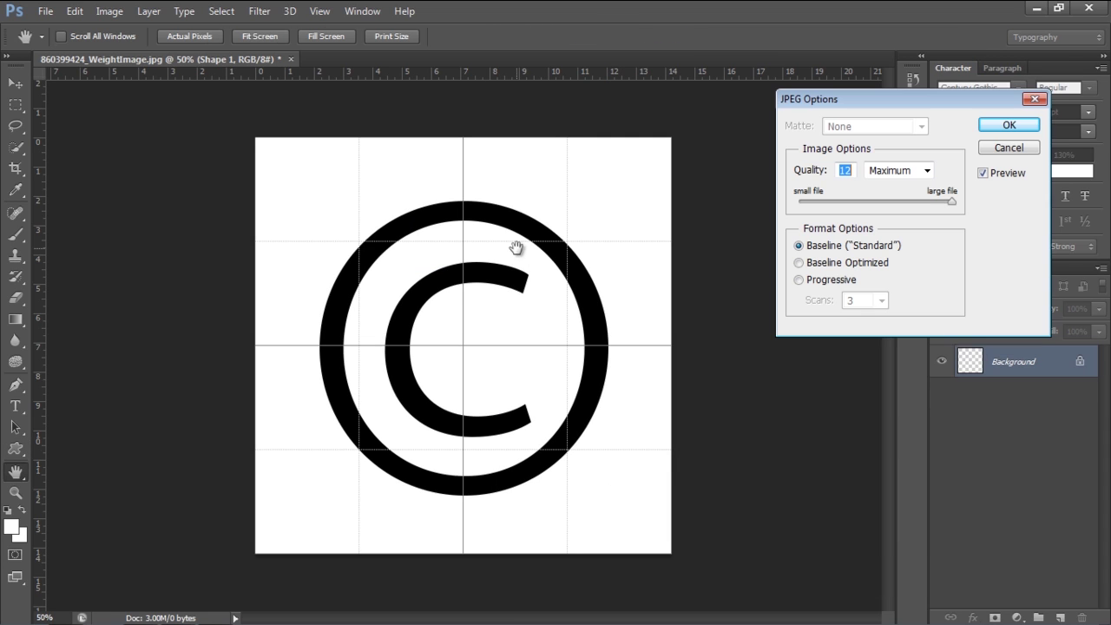
{"action": "left_click", "coordinate": [1007, 126]}
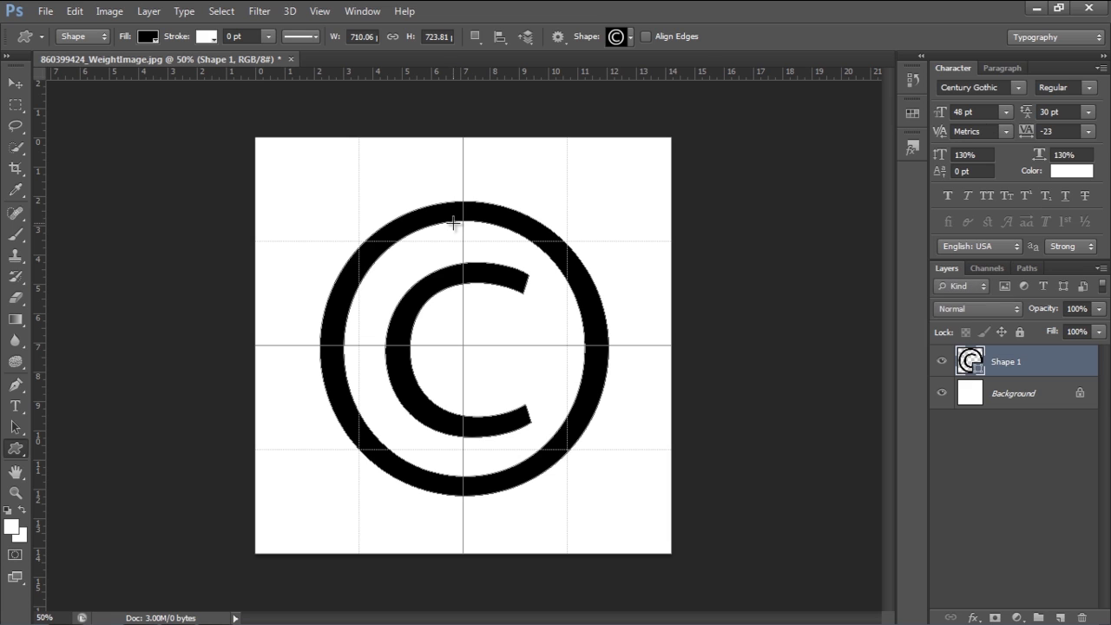
Switch to iClone and play the simulation to examine how the square table's cloth drapes with the copyright weight map.
{"action": "key", "text": "alt+Tab"}
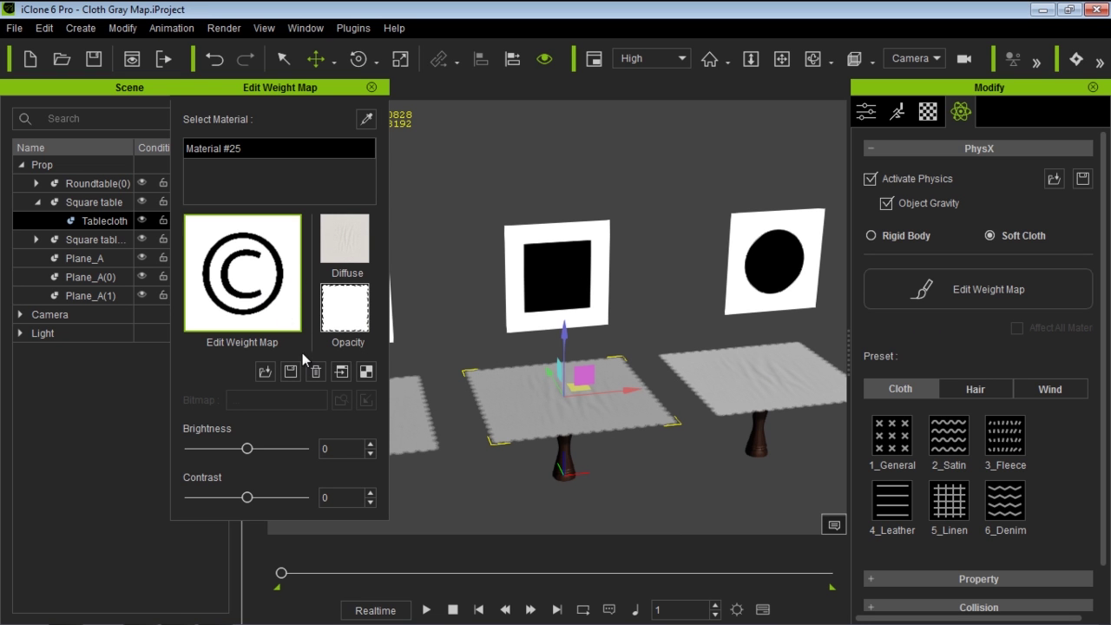
{"action": "left_click", "coordinate": [427, 608]}
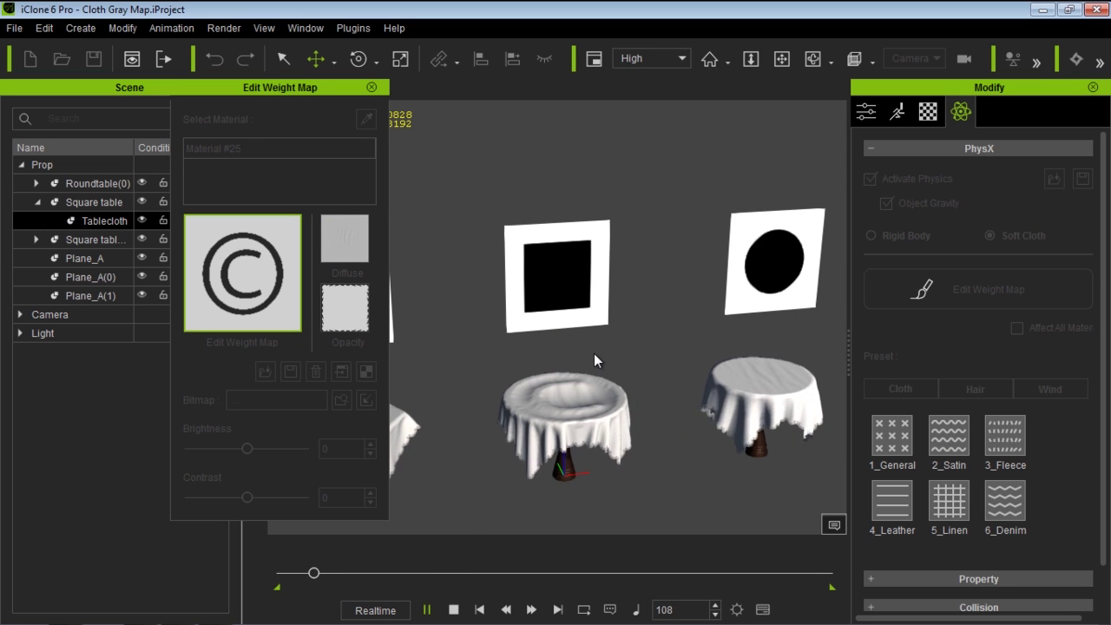
{"action": "right_click_drag", "start_coordinate": [593, 353], "coordinate": [606, 443]}
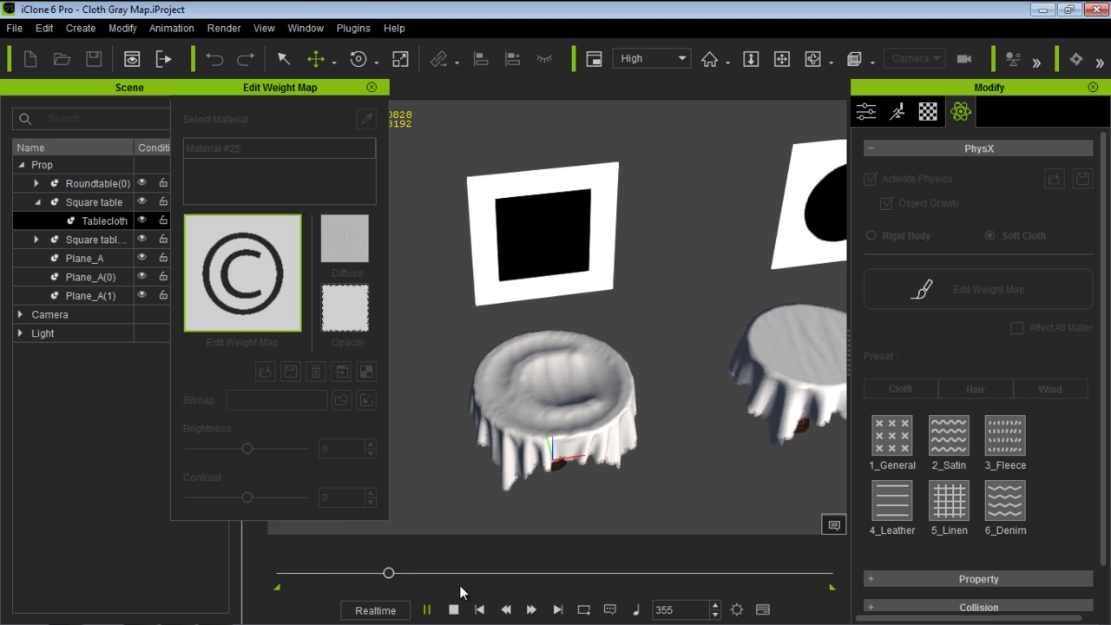
{"action": "left_click", "coordinate": [453, 609]}
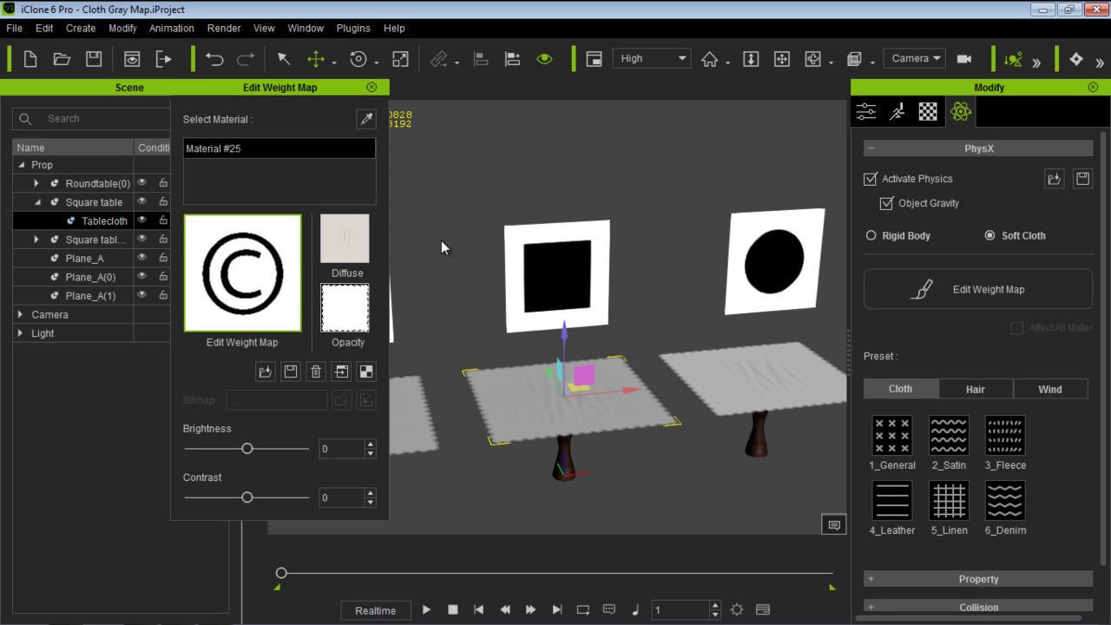
Tilt the square table's tablecloth towards the camera and play the cloth simulation from a raised view.
{"action": "key", "text": "e"}
{"action": "left_click_drag", "start_coordinate": [565, 347], "coordinate": [570, 364]}
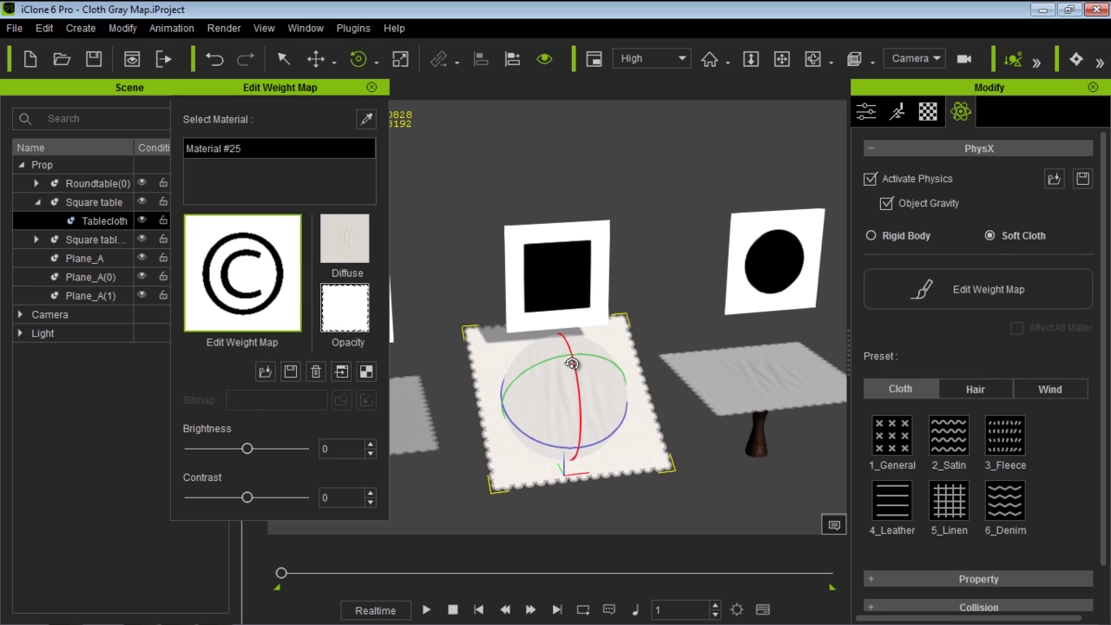
{"action": "left_click", "coordinate": [426, 610]}
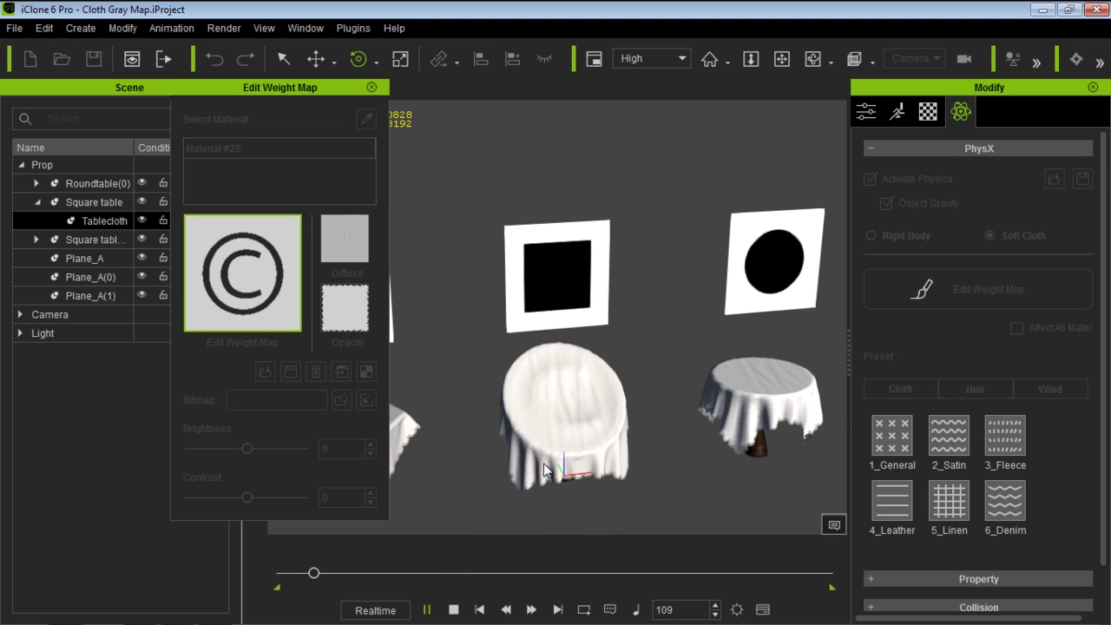
{"action": "right_click_drag", "start_coordinate": [591, 439], "coordinate": [590, 367]}
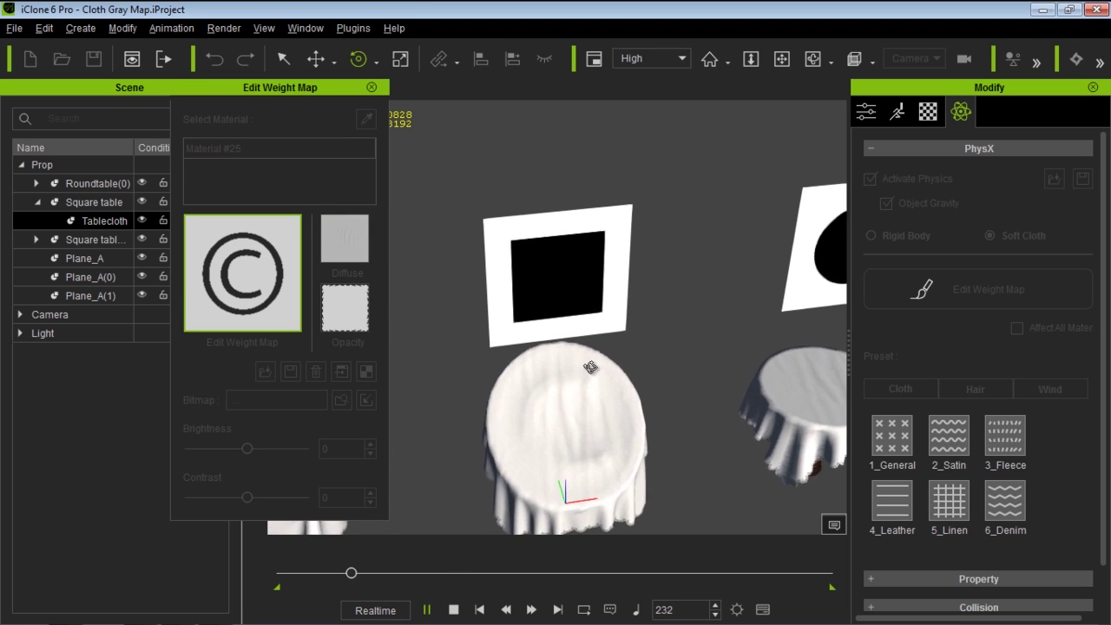
{"action": "left_click", "coordinate": [452, 609]}
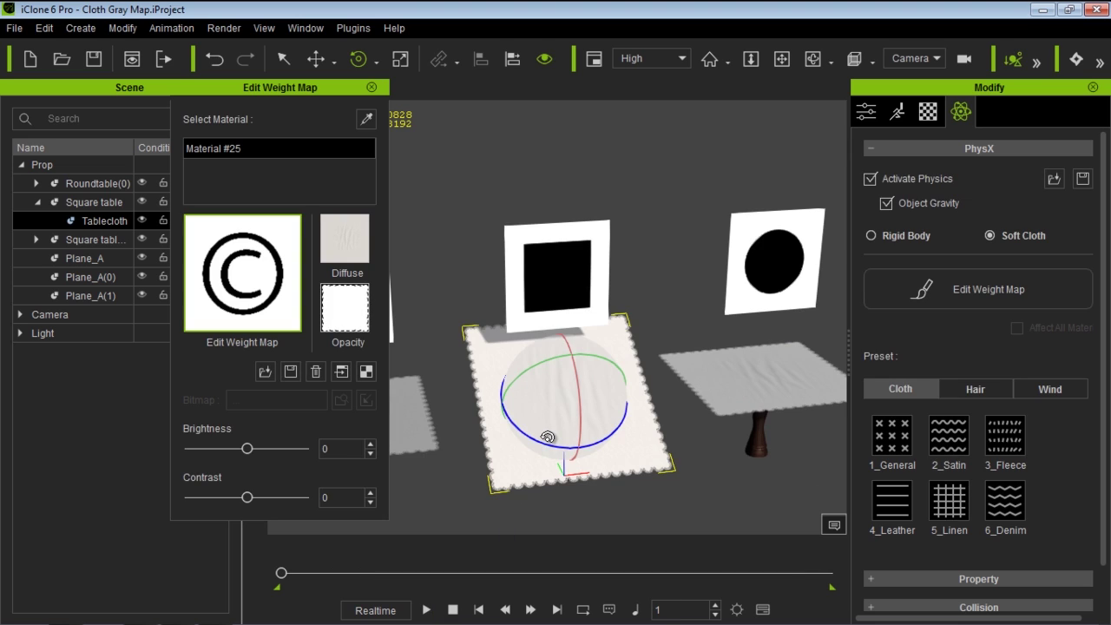
Switch the view to the Preview camera and rotate the square table's tablecloth back to level.
{"action": "left_click", "coordinate": [911, 58]}
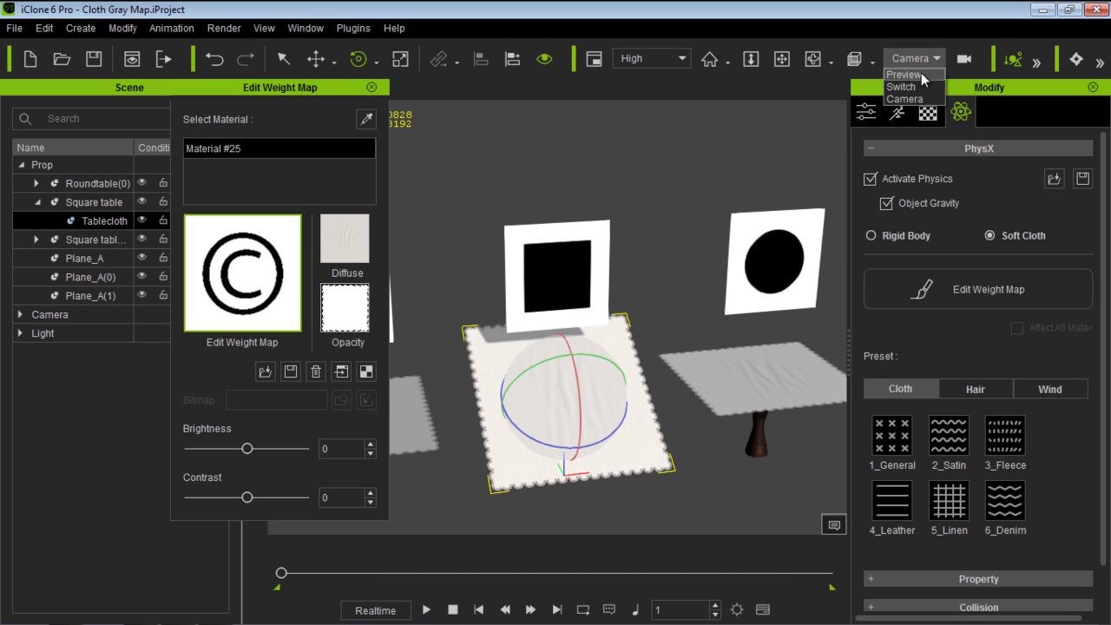
{"action": "left_click", "coordinate": [920, 72]}
{"action": "right_click_drag", "start_coordinate": [573, 429], "coordinate": [711, 425]}
{"action": "scroll", "coordinate": [644, 447], "scroll_direction": "up", "scroll_amount": 4}
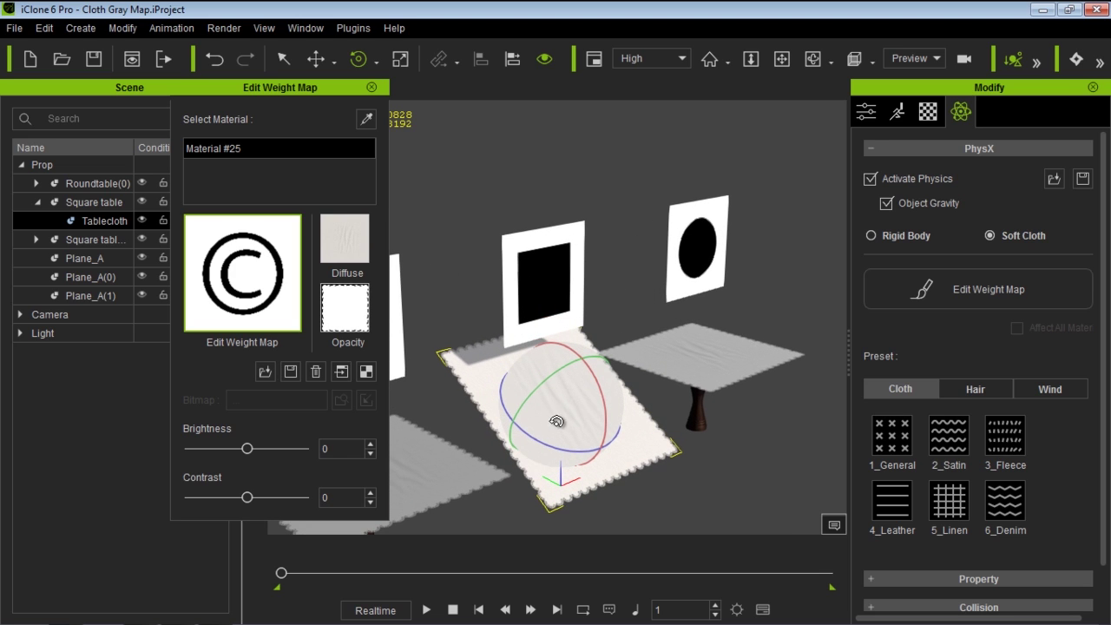
{"action": "left_click_drag", "start_coordinate": [607, 396], "coordinate": [610, 383]}
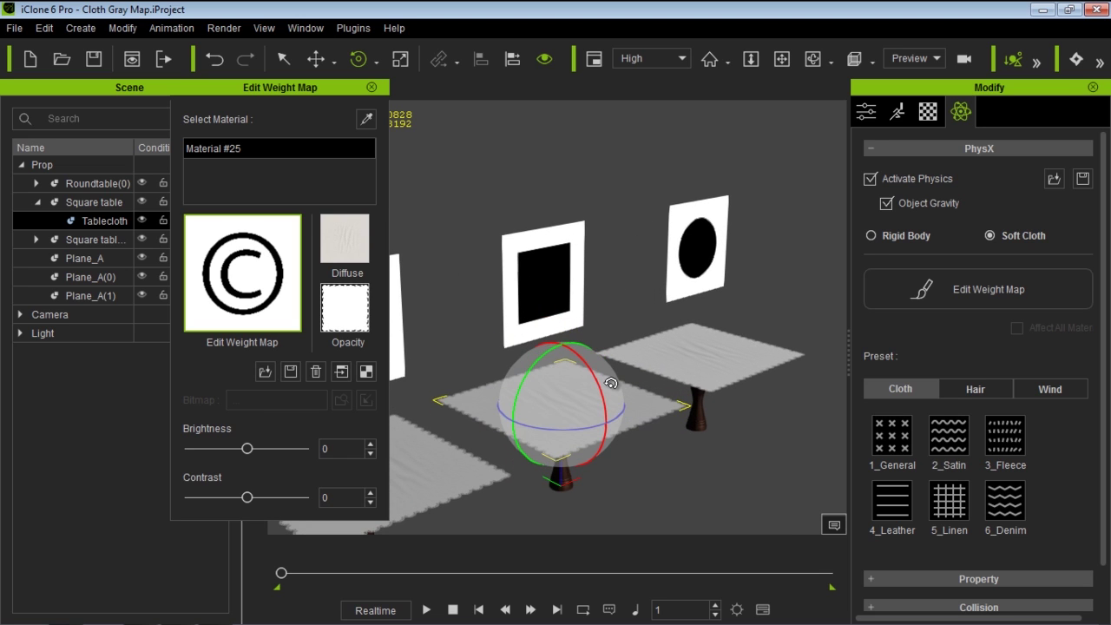
Select the Tablecloth under Roundtable(0) and open its soft cloth weight map in Photoshop for editing.
{"action": "right_click_drag", "start_coordinate": [721, 422], "coordinate": [591, 451]}
{"action": "scroll", "coordinate": [591, 451], "scroll_direction": "up", "scroll_amount": 3}
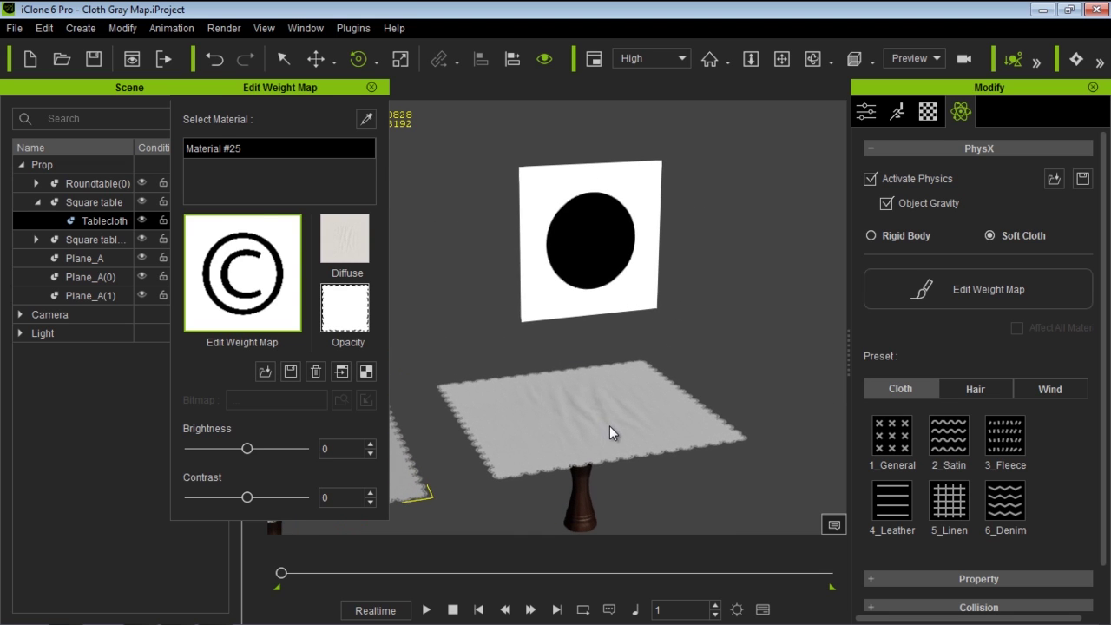
{"action": "left_click", "coordinate": [608, 425]}
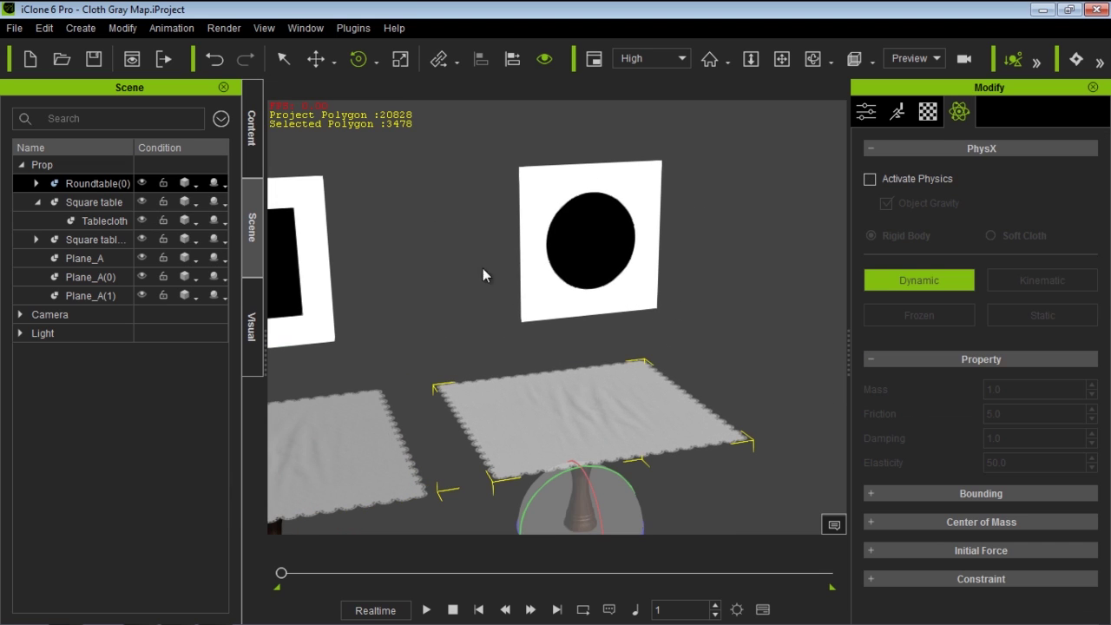
{"action": "left_click", "coordinate": [36, 184]}
{"action": "left_click", "coordinate": [87, 201]}
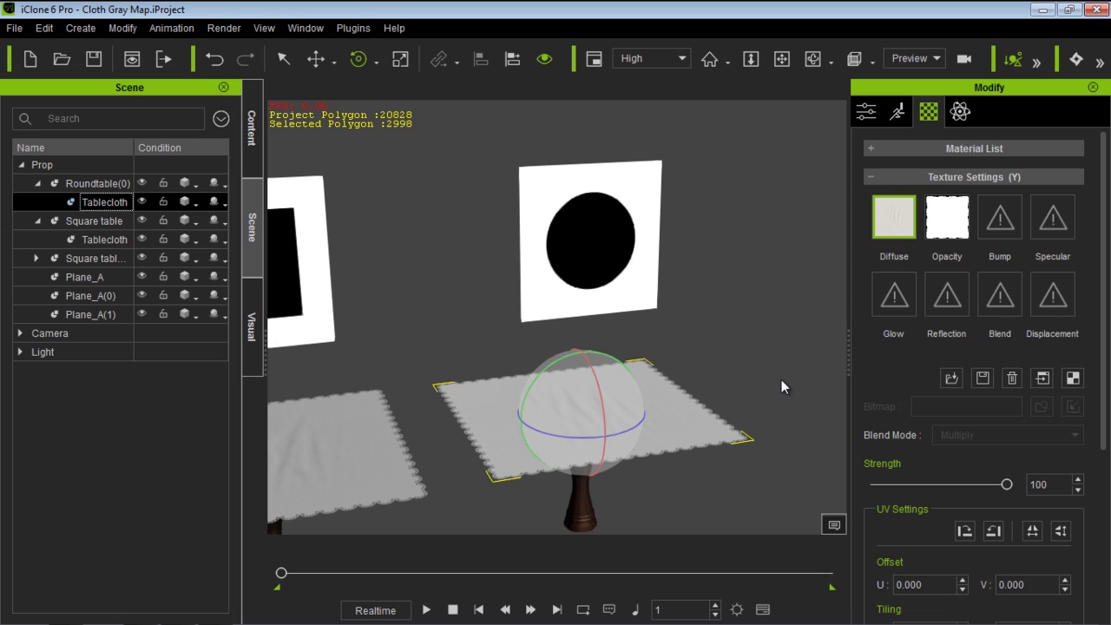
{"action": "left_click", "coordinate": [959, 112]}
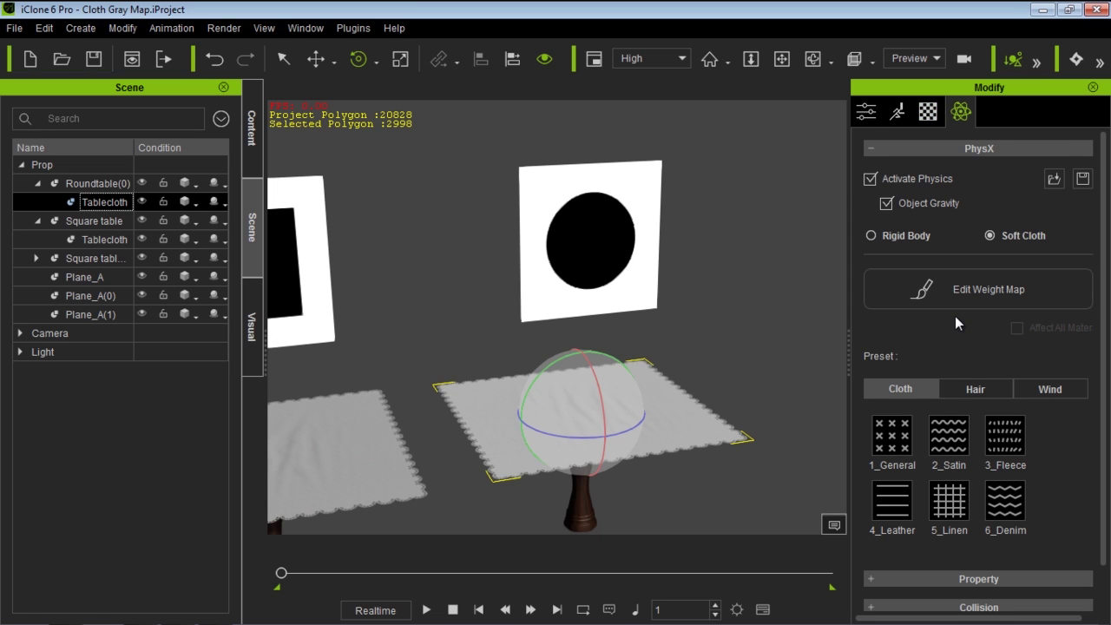
{"action": "left_click", "coordinate": [964, 293]}
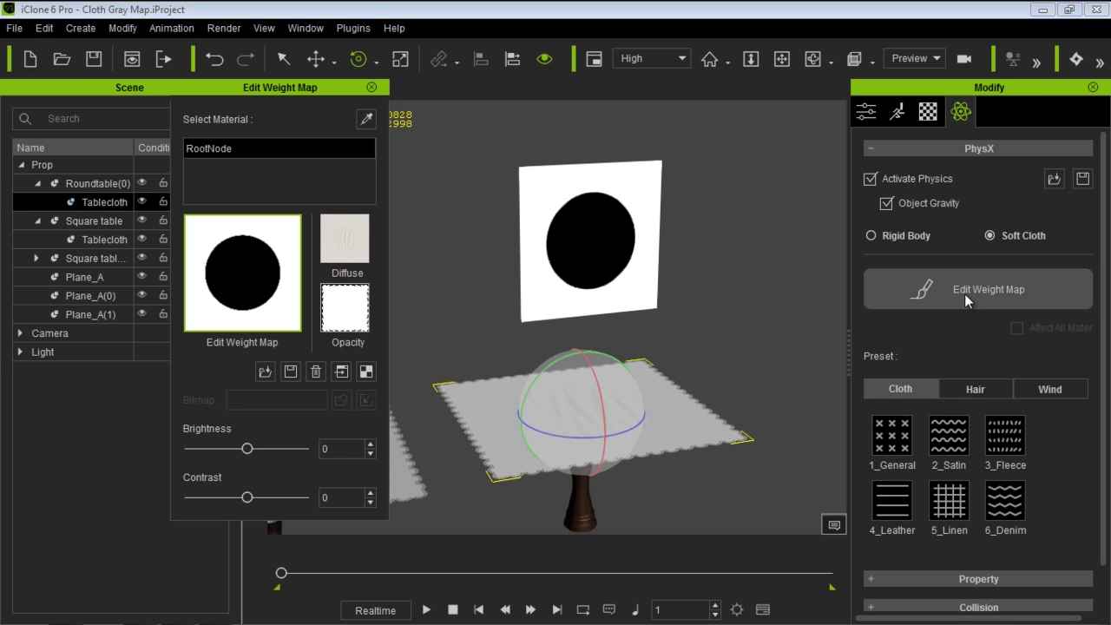
{"action": "left_click", "coordinate": [340, 372]}
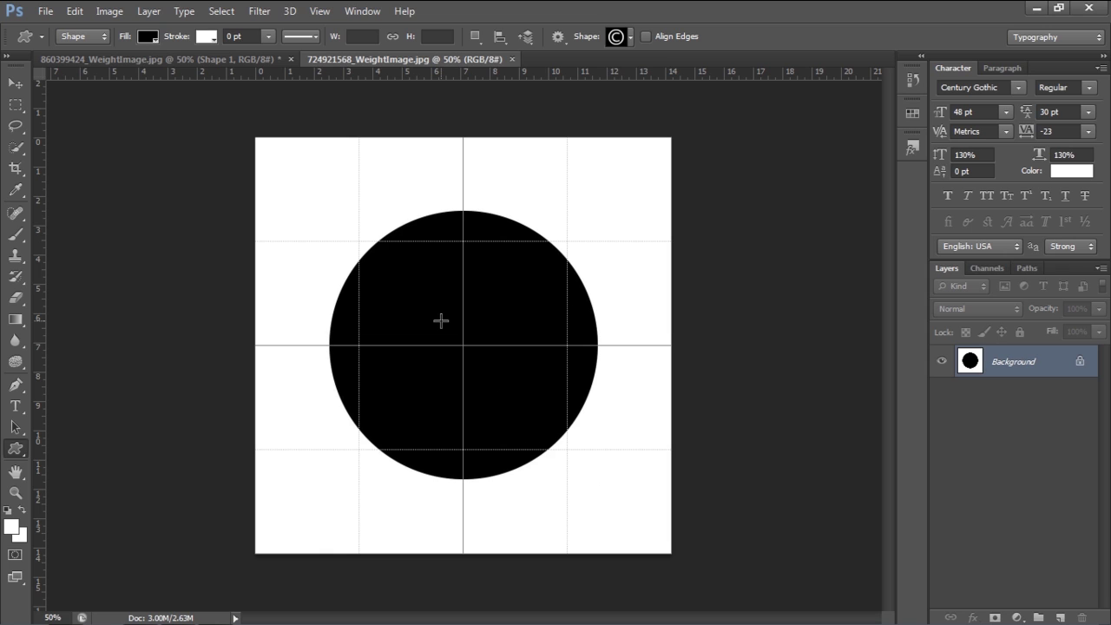
Erase the whole black circle to white using the Eraser tool enlarged to 500 px.
{"action": "left_click", "coordinate": [16, 297]}
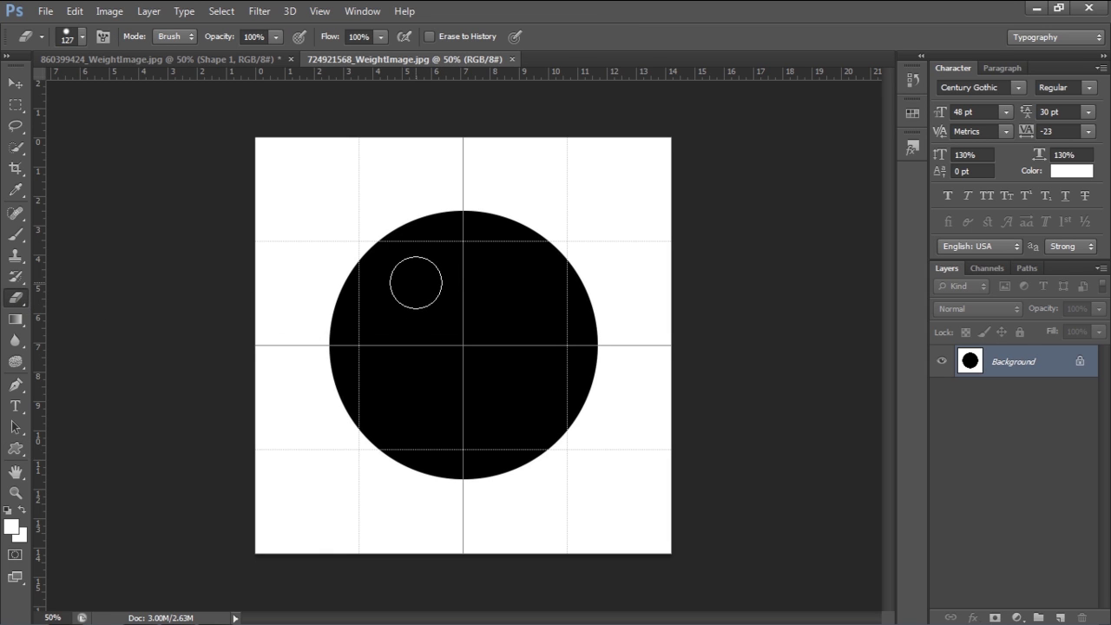
{"action": "key", "text": "bracketright"}
{"action": "key", "text": "bracketright"}
{"action": "key", "text": "bracketright"}
{"action": "key", "text": "bracketright"}
{"action": "key", "text": "bracketright"}
{"action": "key", "text": "bracketright"}
{"action": "key", "text": "bracketright"}
{"action": "left_click", "coordinate": [475, 263]}
{"action": "mouse_move", "coordinate": [450, 284]}
{"action": "left_mouse_down"}
{"action": "mouse_move", "coordinate": [478, 357]}
{"action": "mouse_move", "coordinate": [420, 329]}
{"action": "mouse_move", "coordinate": [511, 342]}
{"action": "left_mouse_up"}
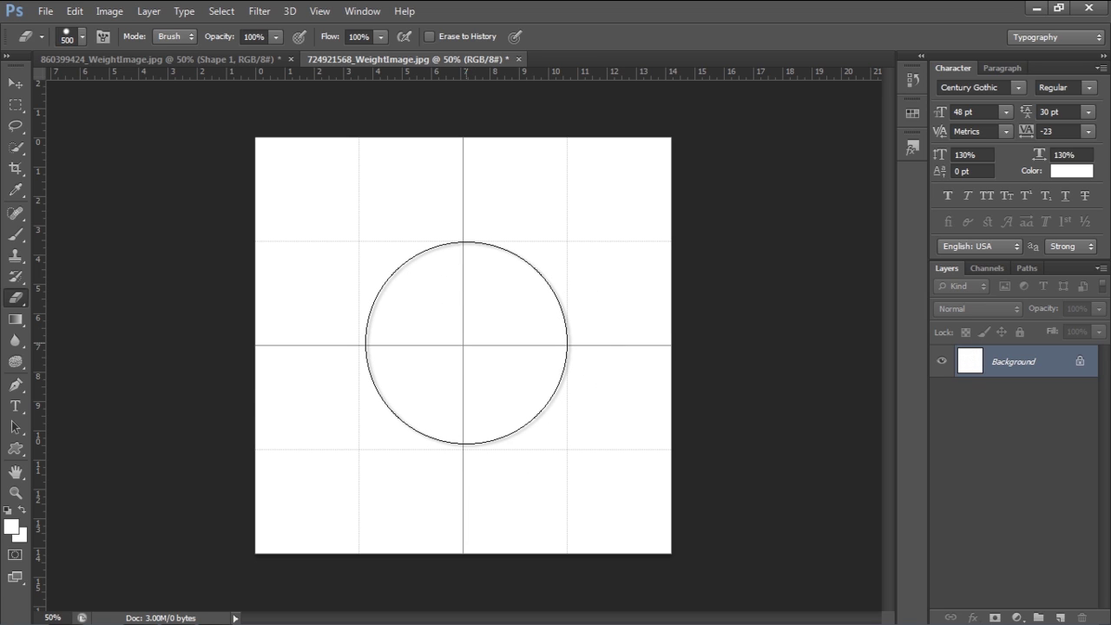
Paint a single soft black (000000) spot at the centre of the canvas with a 1000 px Brush.
{"action": "left_click", "coordinate": [22, 232]}
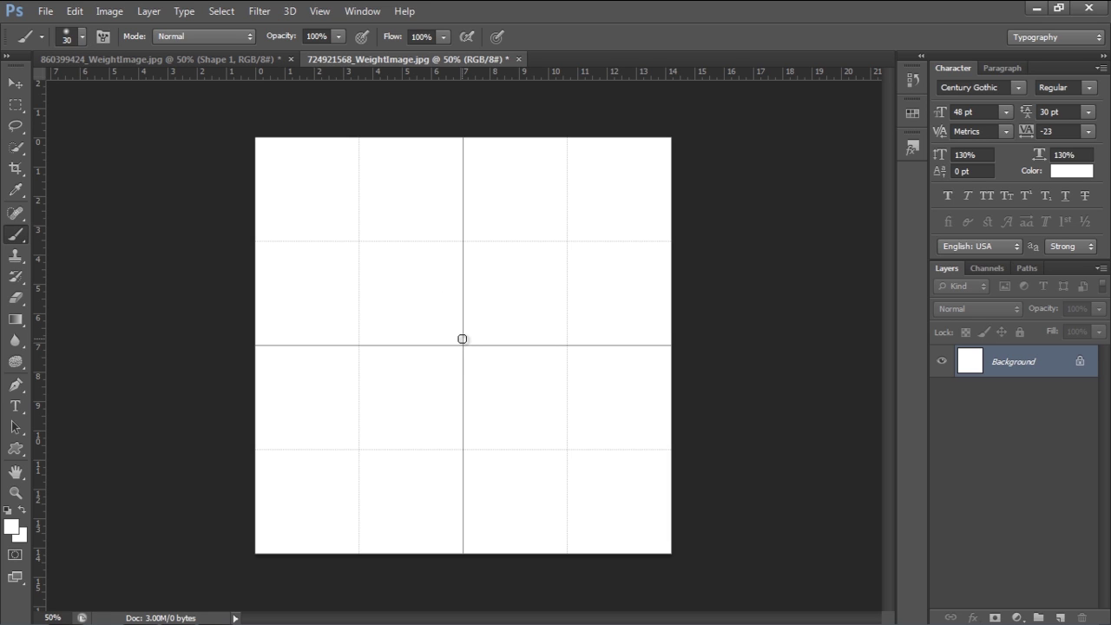
{"action": "key", "text": "bracketright"}
{"action": "key", "text": "bracketright"}
{"action": "key", "text": "bracketright"}
{"action": "key", "text": "bracketright"}
{"action": "key", "text": "bracketright"}
{"action": "key", "text": "bracketright"}
{"action": "key", "text": "bracketright"}
{"action": "key", "text": "bracketright"}
{"action": "key", "text": "bracketright"}
{"action": "key", "text": "bracketright"}
{"action": "key", "text": "bracketright"}
{"action": "key", "text": "bracketright"}
{"action": "key", "text": "bracketright"}
{"action": "key", "text": "bracketright"}
{"action": "key", "text": "bracketright"}
{"action": "key", "text": "bracketright"}
{"action": "key", "text": "bracketright"}
{"action": "key", "text": "bracketright"}
{"action": "key", "text": "bracketright"}
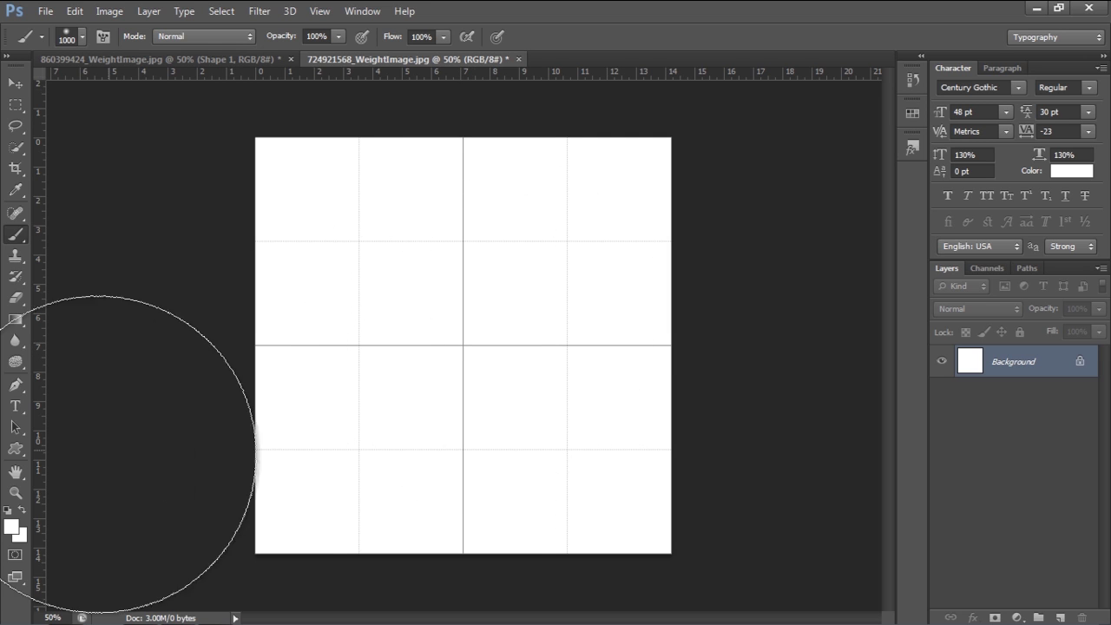
{"action": "left_click", "coordinate": [12, 525]}
{"action": "left_click_drag", "start_coordinate": [775, 203], "coordinate": [877, 297]}
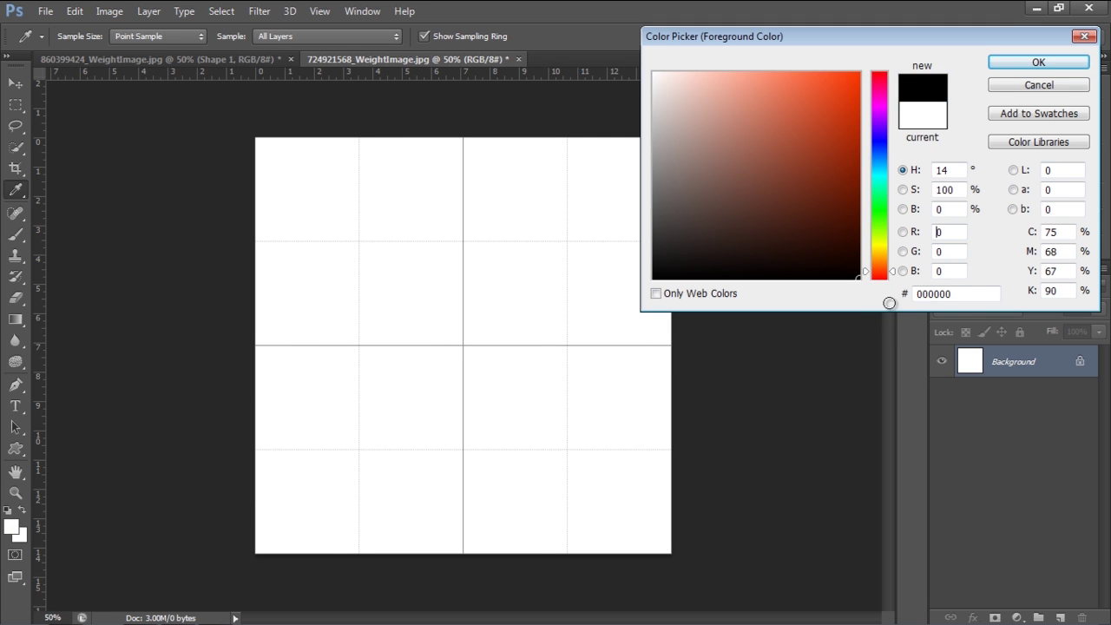
{"action": "left_click", "coordinate": [1041, 62]}
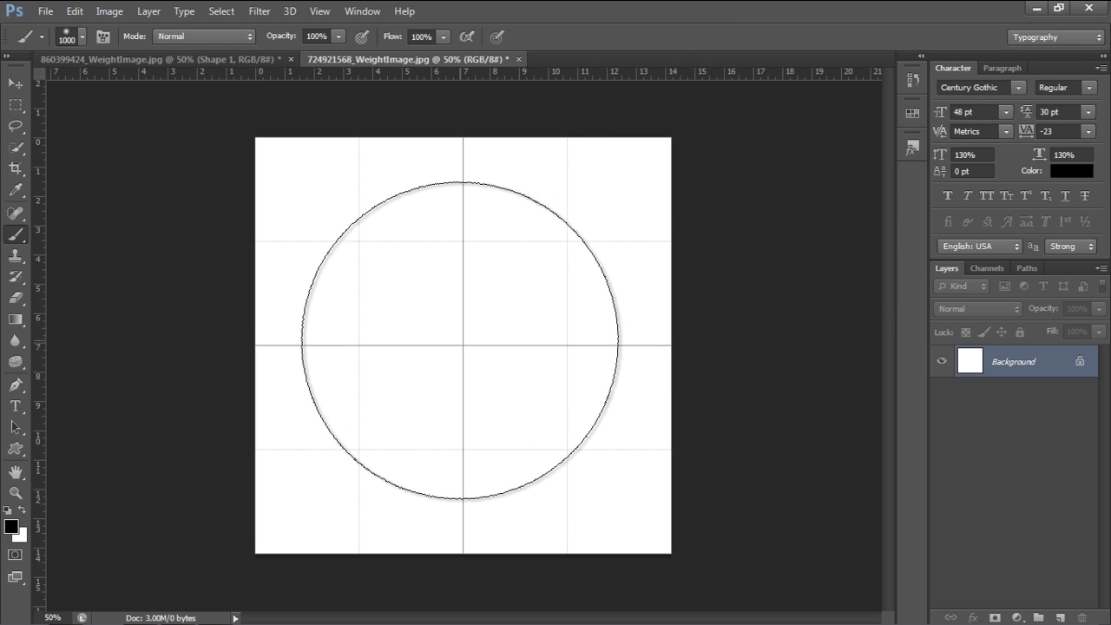
{"action": "left_click", "coordinate": [460, 340]}
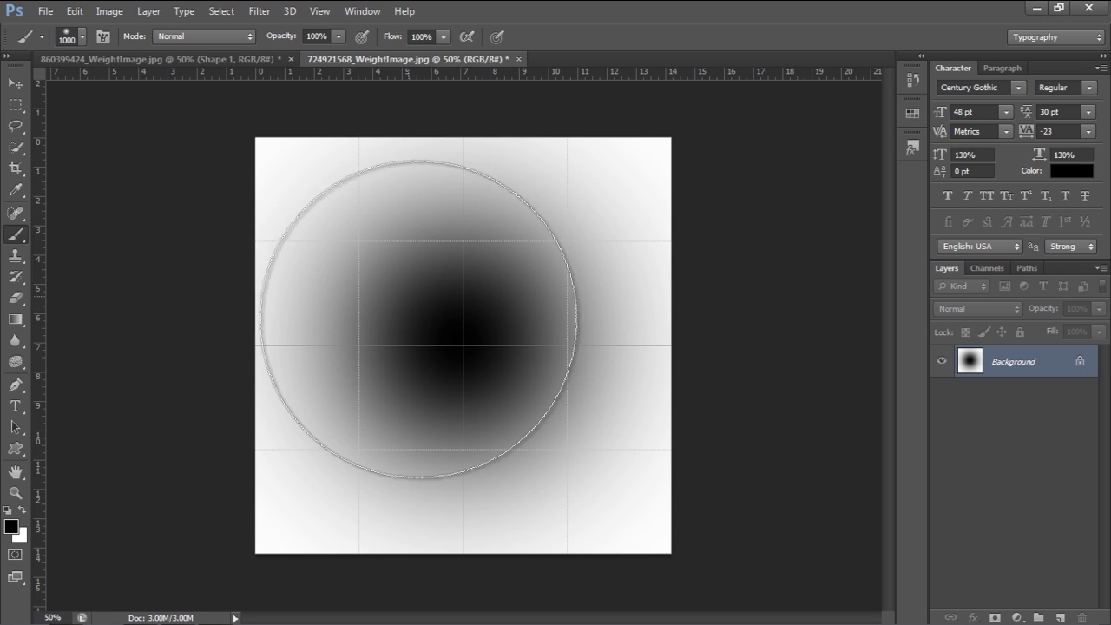
Save the gradient weight map 724921568_WeightImage.jpg at maximum JPEG quality (12).
{"action": "left_click", "coordinate": [45, 11]}
{"action": "left_click", "coordinate": [57, 191]}
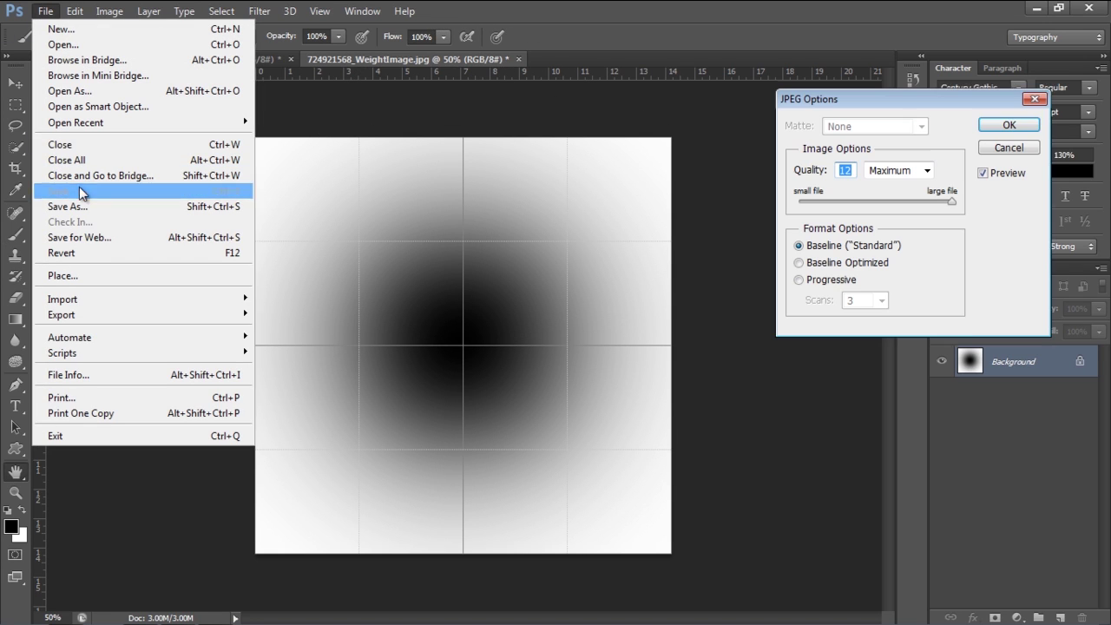
{"action": "left_click", "coordinate": [1008, 125]}
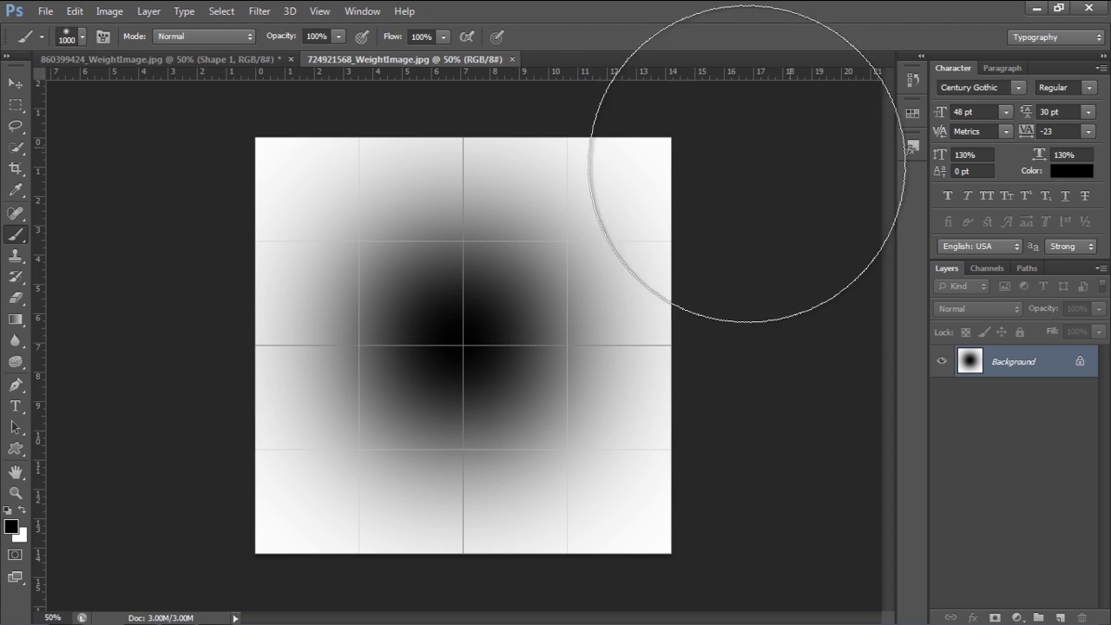
Return to iClone and play the simulation to examine the round table's cloth with the gradient weight map.
{"action": "key", "text": "alt+Tab"}
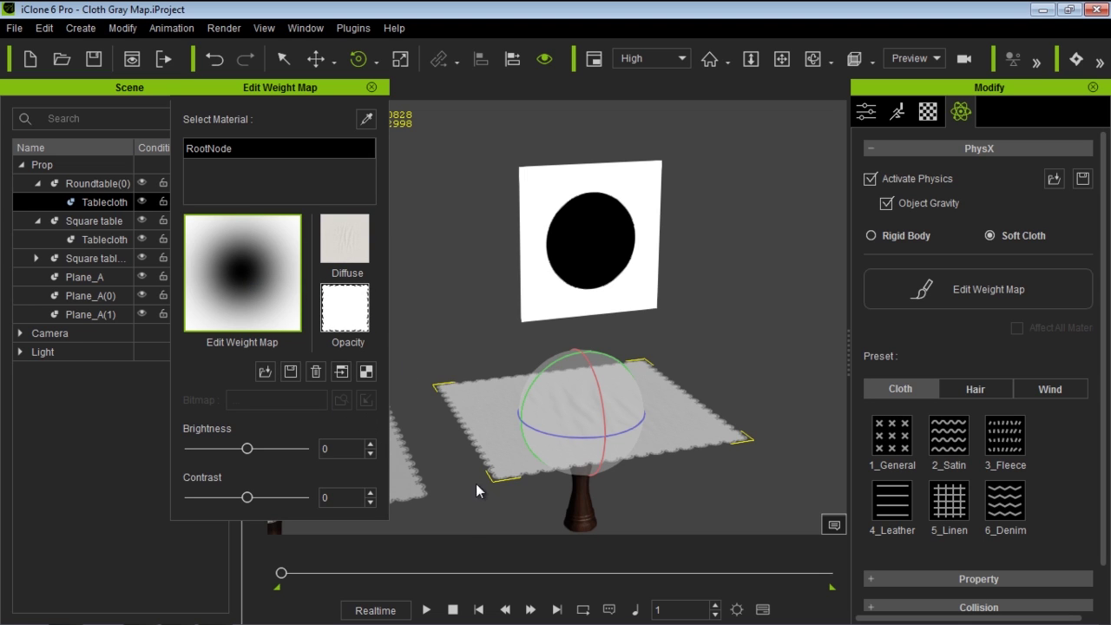
{"action": "left_click", "coordinate": [426, 609]}
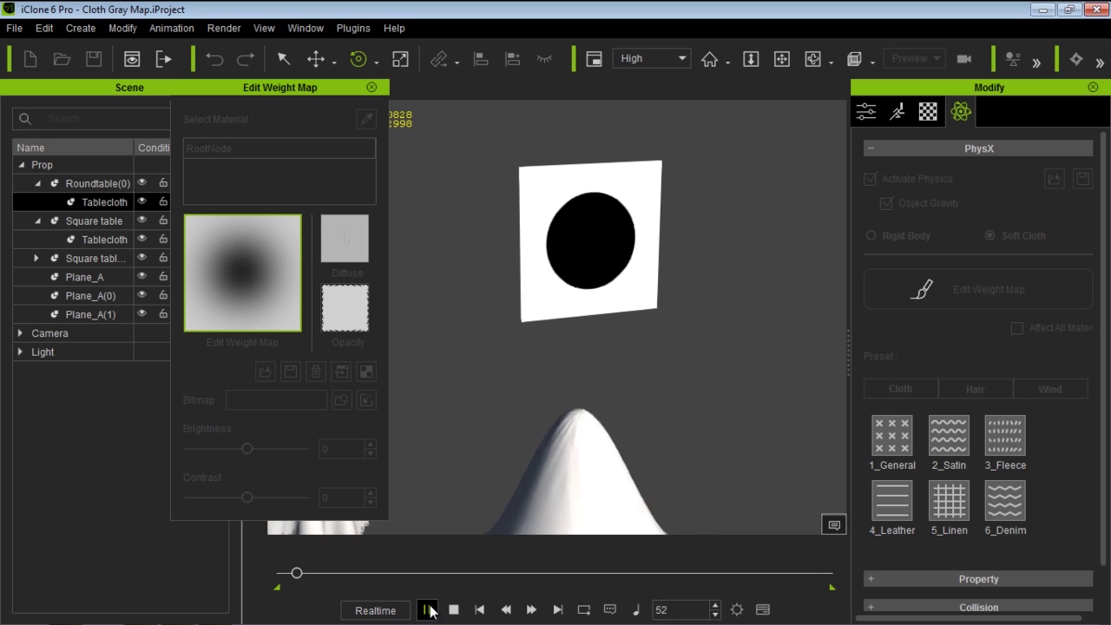
{"action": "left_click", "coordinate": [452, 609]}
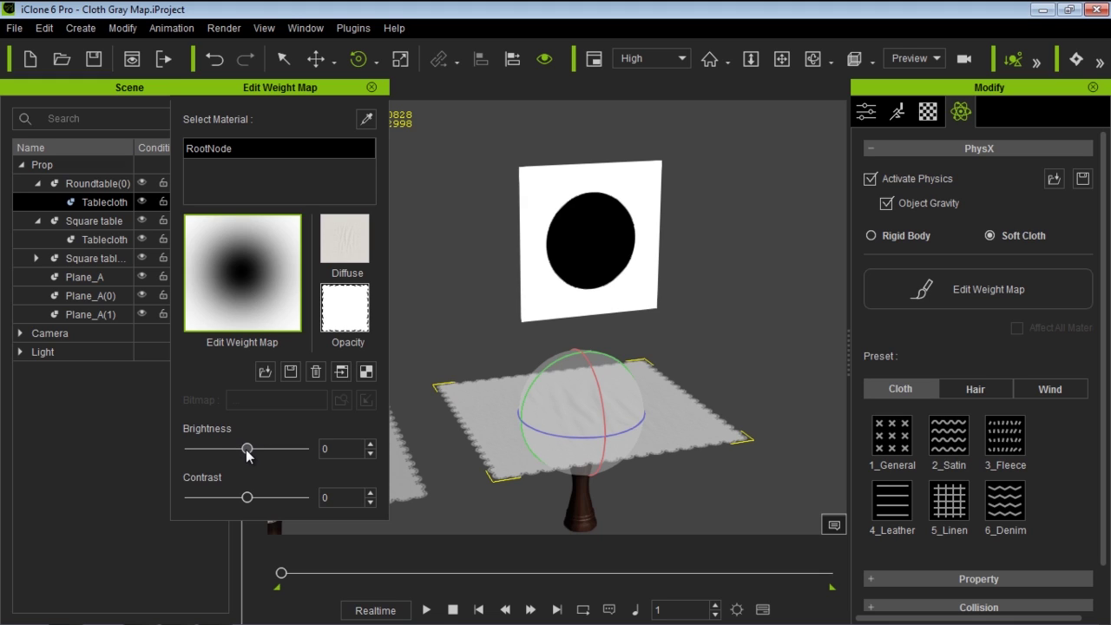
Set the round tablecloth's weight map brightness to -34 and contrast to 82, and play the simulation to check the drape.
{"action": "left_click_drag", "start_coordinate": [247, 449], "coordinate": [228, 450]}
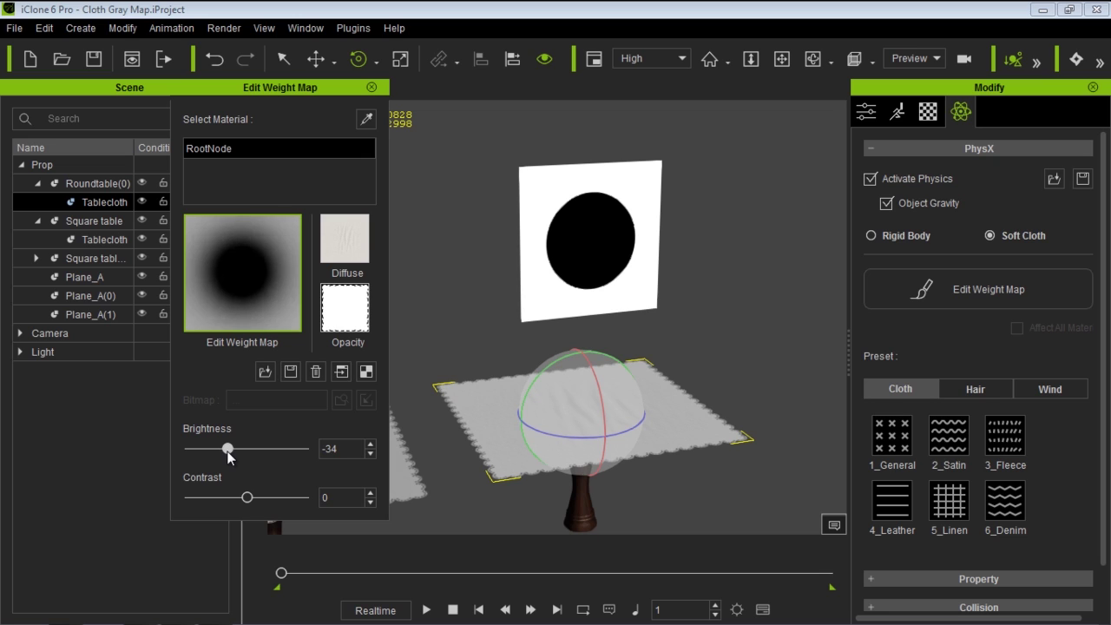
{"action": "left_click_drag", "start_coordinate": [250, 496], "coordinate": [296, 506]}
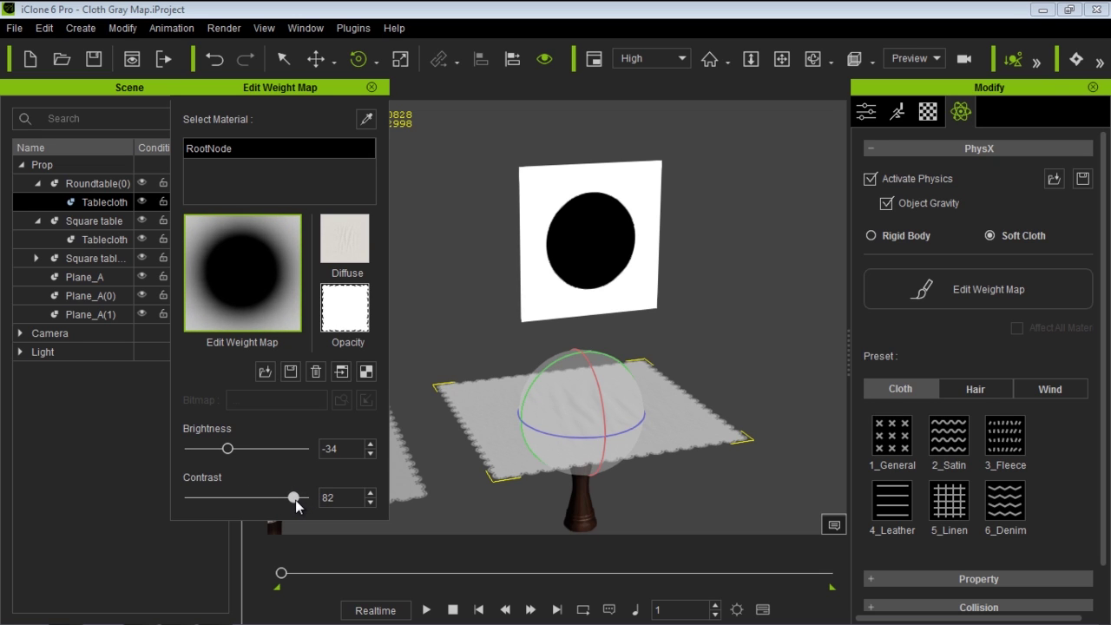
{"action": "left_click", "coordinate": [425, 609]}
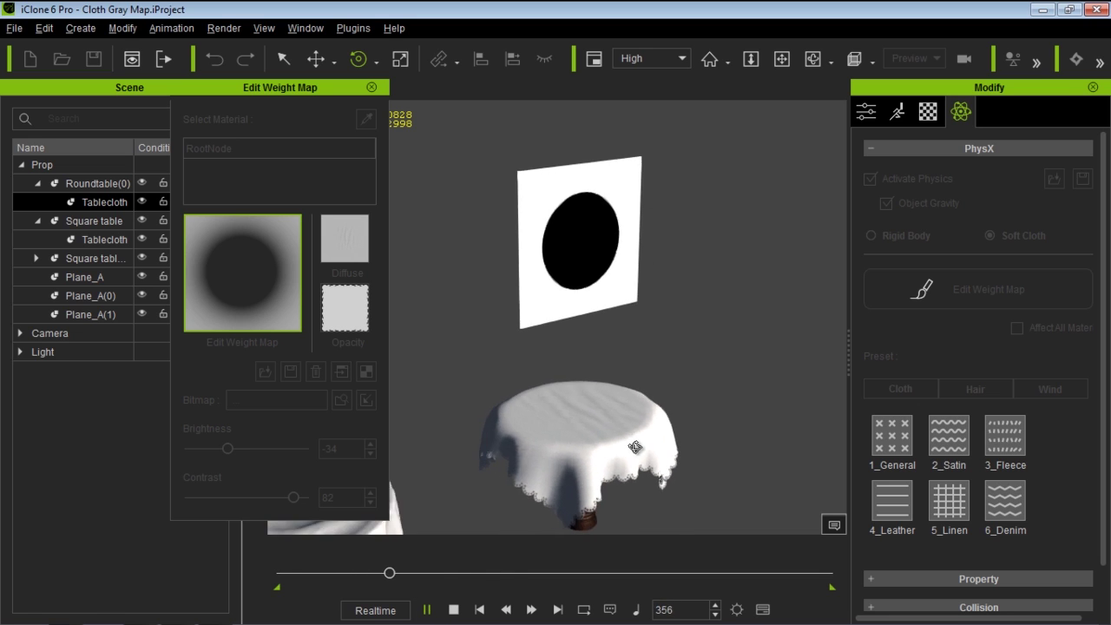
{"action": "scroll", "coordinate": [646, 407], "scroll_direction": "up", "scroll_amount": 5}
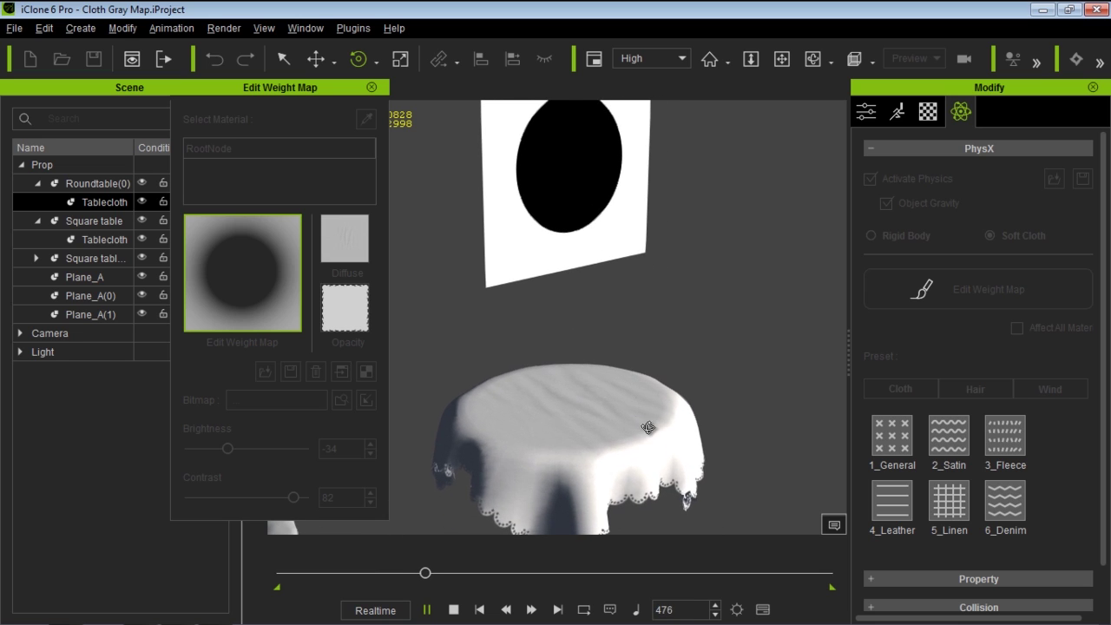
{"action": "left_click", "coordinate": [453, 610]}
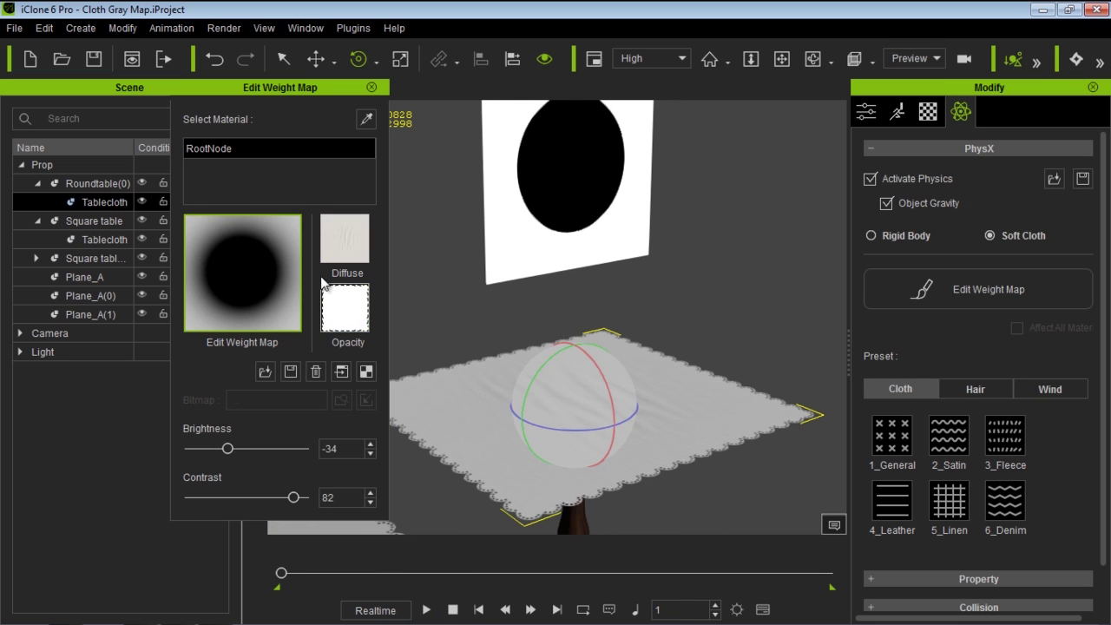
Test the weight map at brightness 100 by playing the simulation, and try brightness -100.
{"action": "left_click_drag", "start_coordinate": [228, 450], "coordinate": [304, 449]}
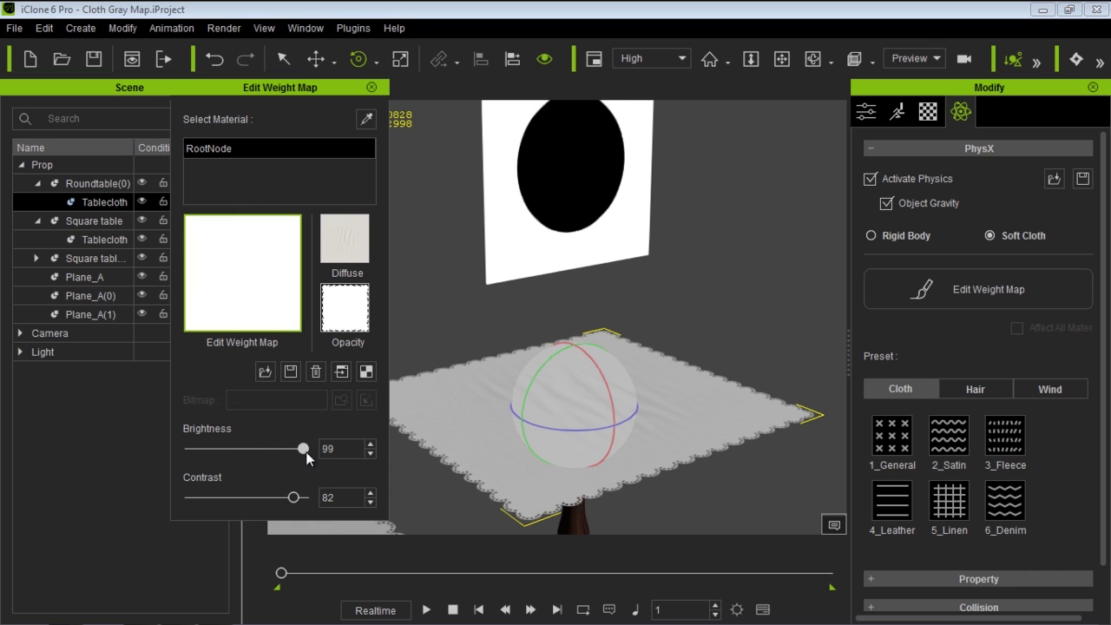
{"action": "left_click", "coordinate": [426, 609]}
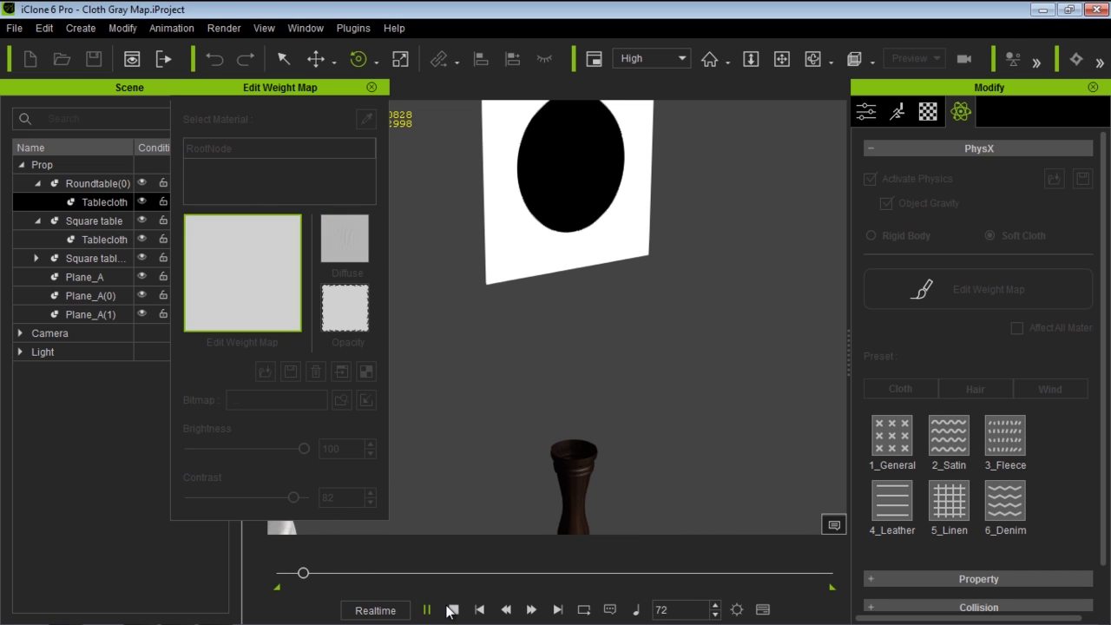
{"action": "left_click", "coordinate": [452, 610]}
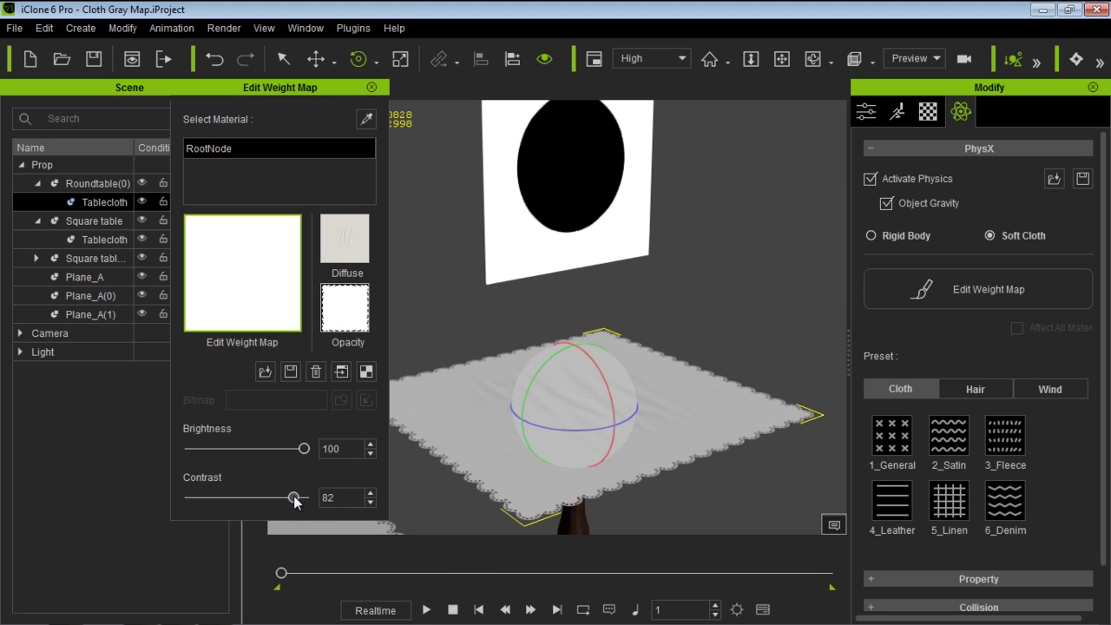
{"action": "left_click_drag", "start_coordinate": [300, 449], "coordinate": [189, 449]}
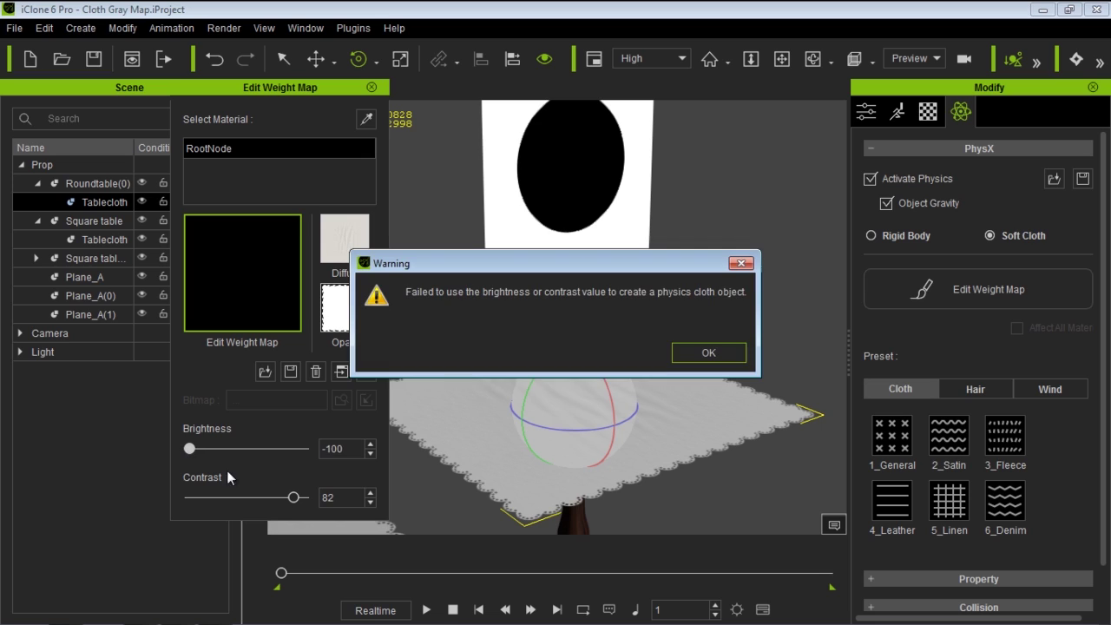
{"action": "left_click", "coordinate": [710, 353]}
Set the weight map's brightness to -39 and contrast to -36, play the simulation, and finish editing the map.
{"action": "left_click_drag", "start_coordinate": [302, 448], "coordinate": [223, 449]}
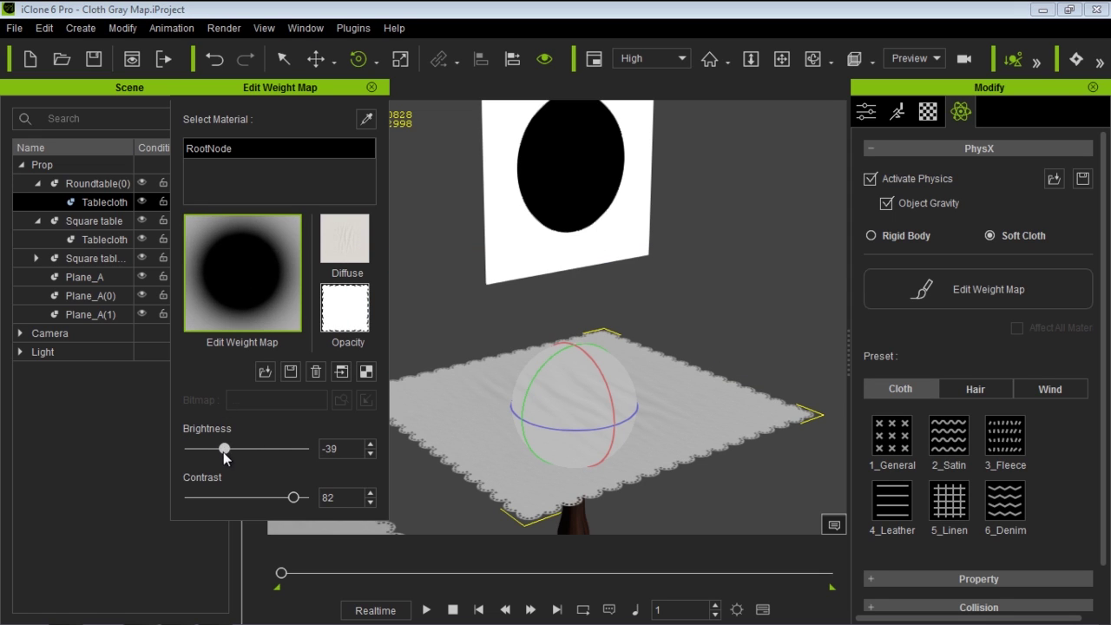
{"action": "left_click_drag", "start_coordinate": [294, 497], "coordinate": [232, 497]}
{"action": "left_click", "coordinate": [425, 609]}
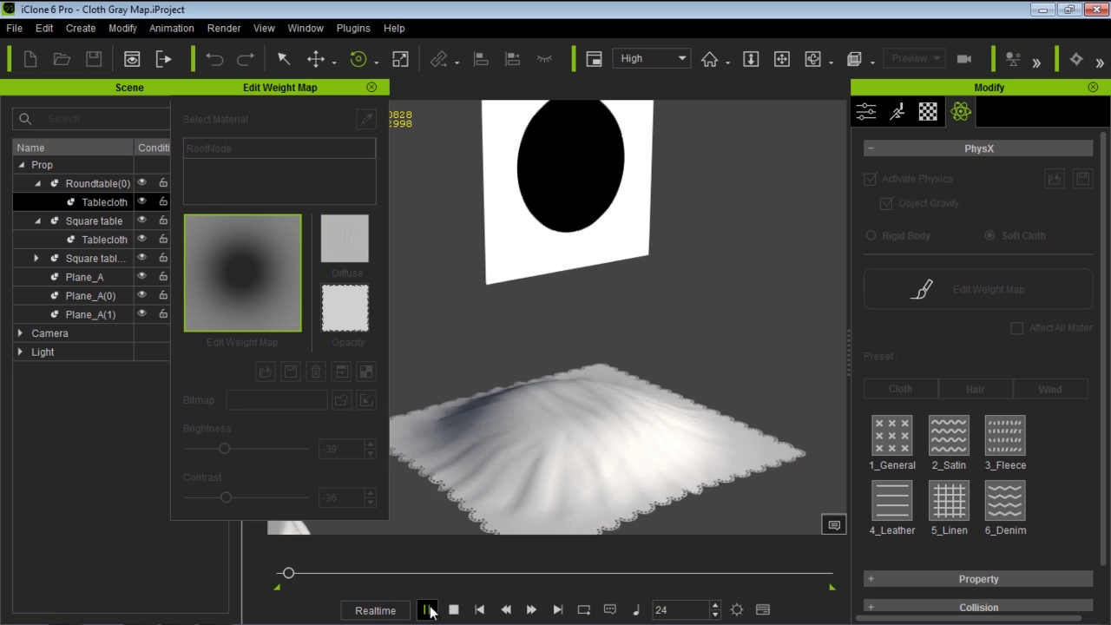
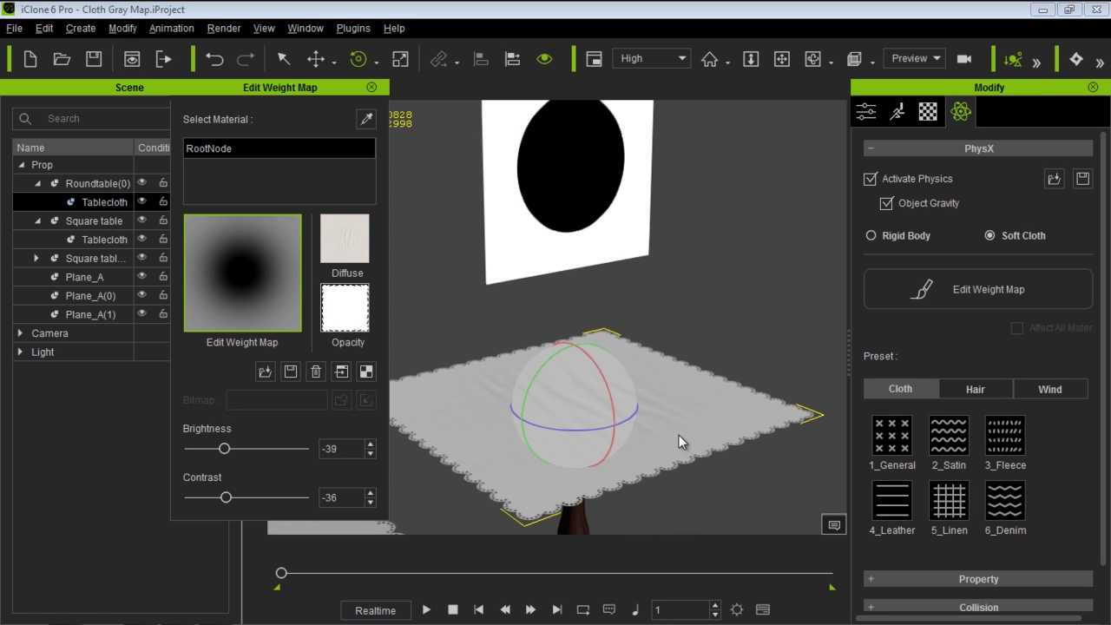
{"action": "left_click", "coordinate": [371, 88]}
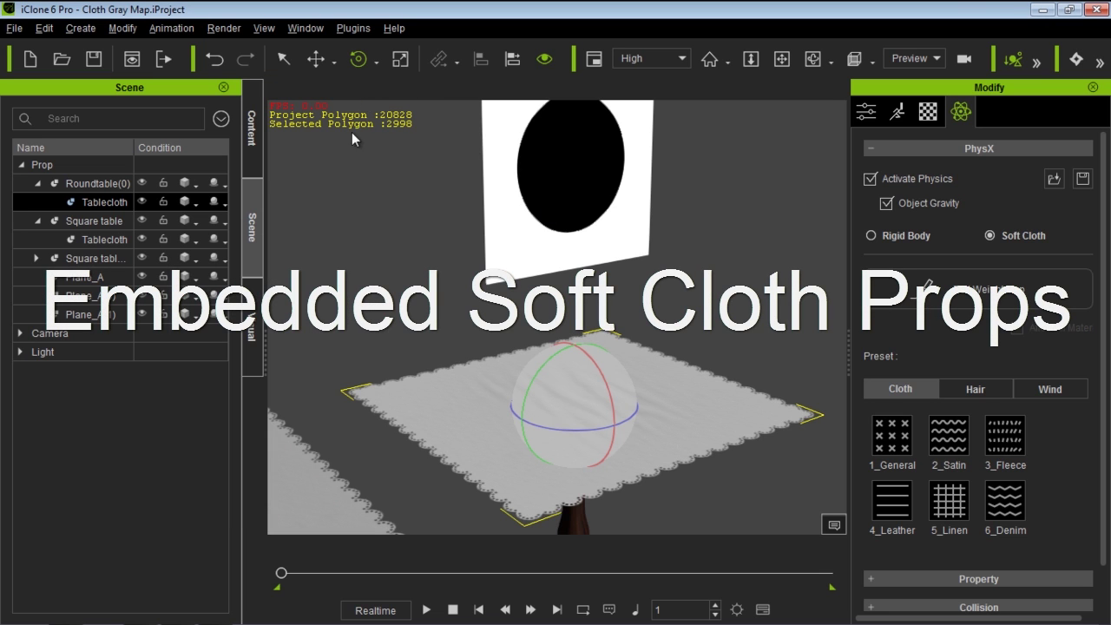
Open the Physics Props category of the prop templates in the content library.
{"action": "left_click", "coordinate": [252, 135]}
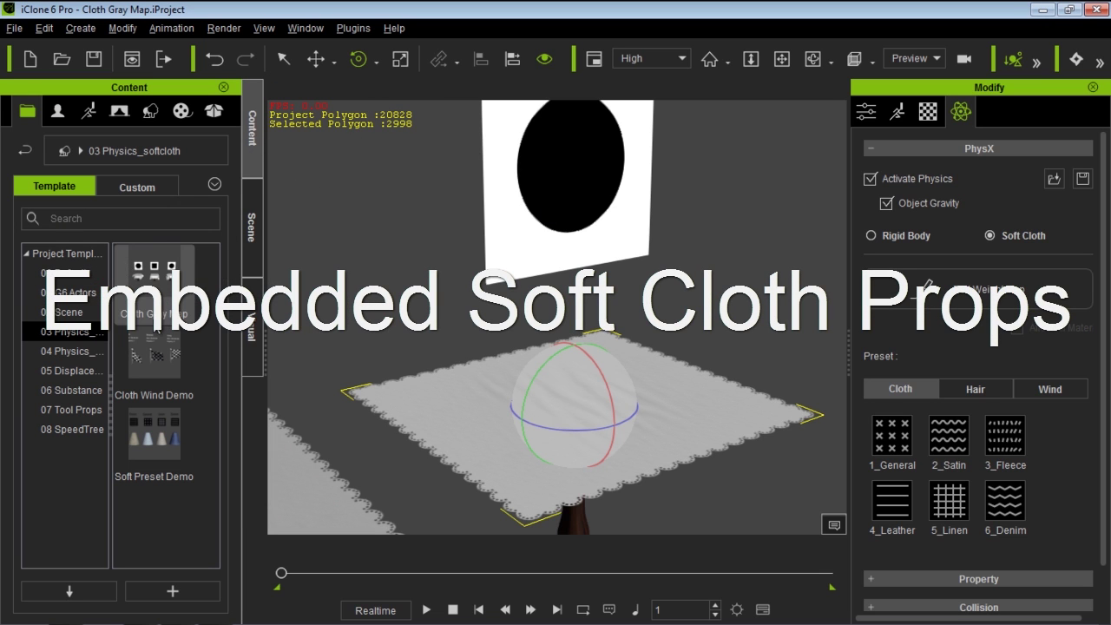
{"action": "left_click", "coordinate": [151, 117]}
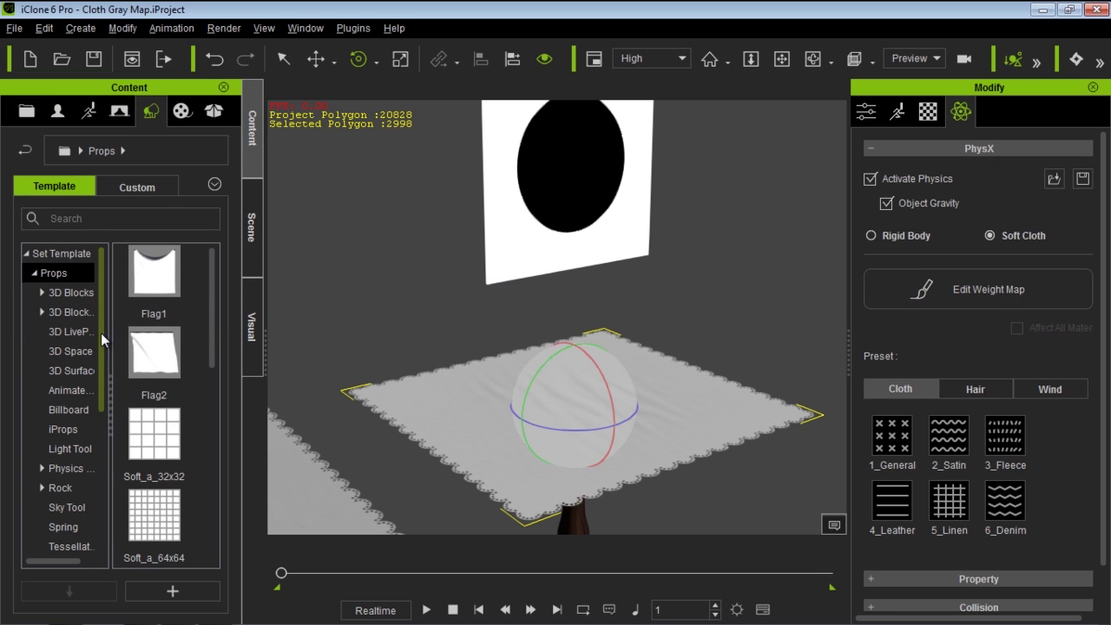
{"action": "scroll", "coordinate": [102, 332], "scroll_direction": "down", "scroll_amount": 1}
{"action": "left_click", "coordinate": [67, 429]}
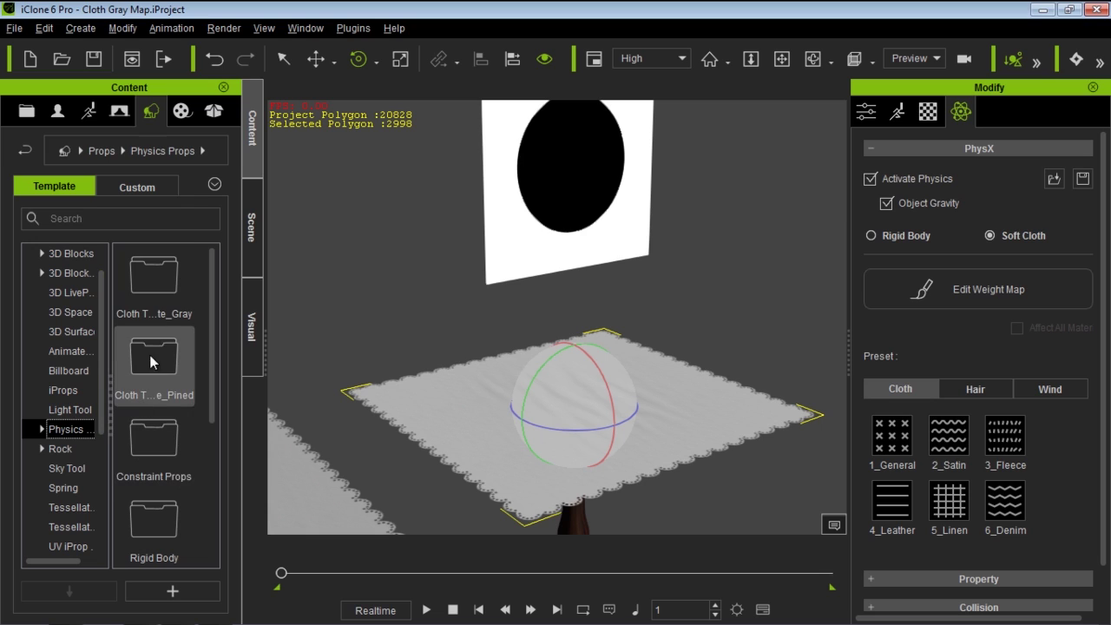
Detach the content library, show its items as a detailed list, and open the Cloth Template_Gray folder.
{"action": "double_click", "coordinate": [156, 89]}
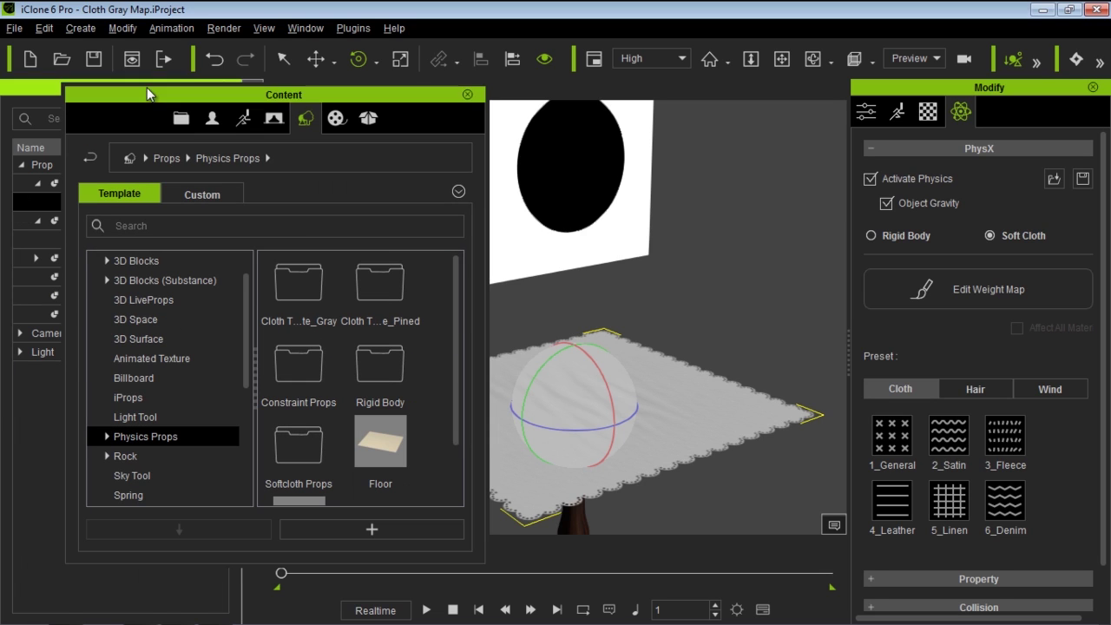
{"action": "scroll", "coordinate": [446, 387], "scroll_direction": "down", "scroll_amount": 1}
{"action": "scroll", "coordinate": [446, 351], "scroll_direction": "up", "scroll_amount": 1}
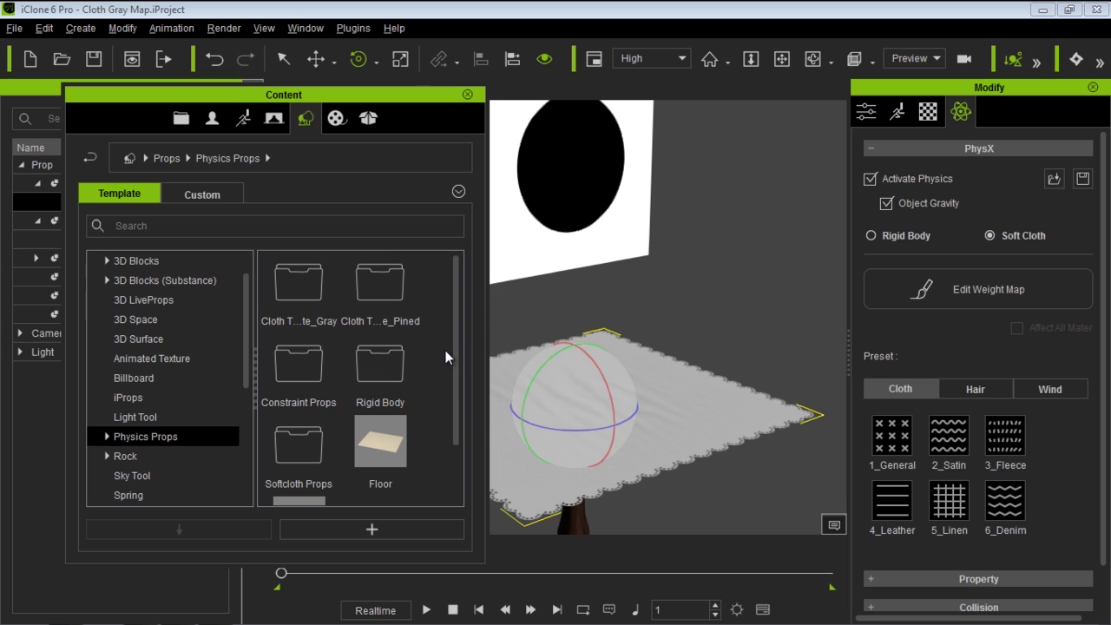
{"action": "scroll", "coordinate": [445, 352], "scroll_direction": "down", "scroll_amount": 2, "text": "ctrl"}
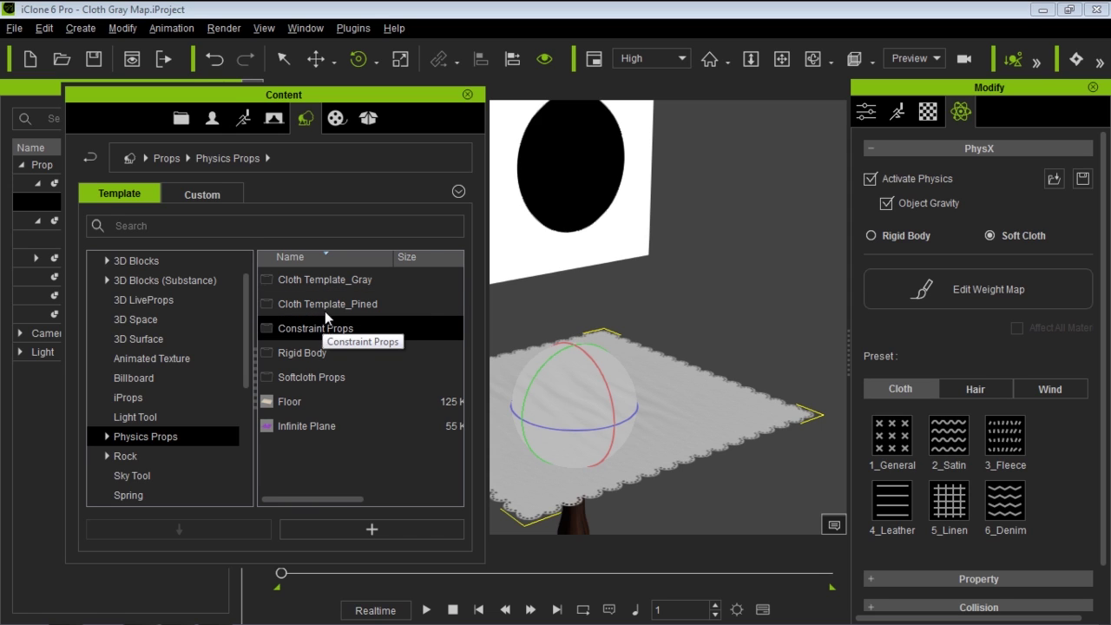
{"action": "double_click", "coordinate": [321, 279]}
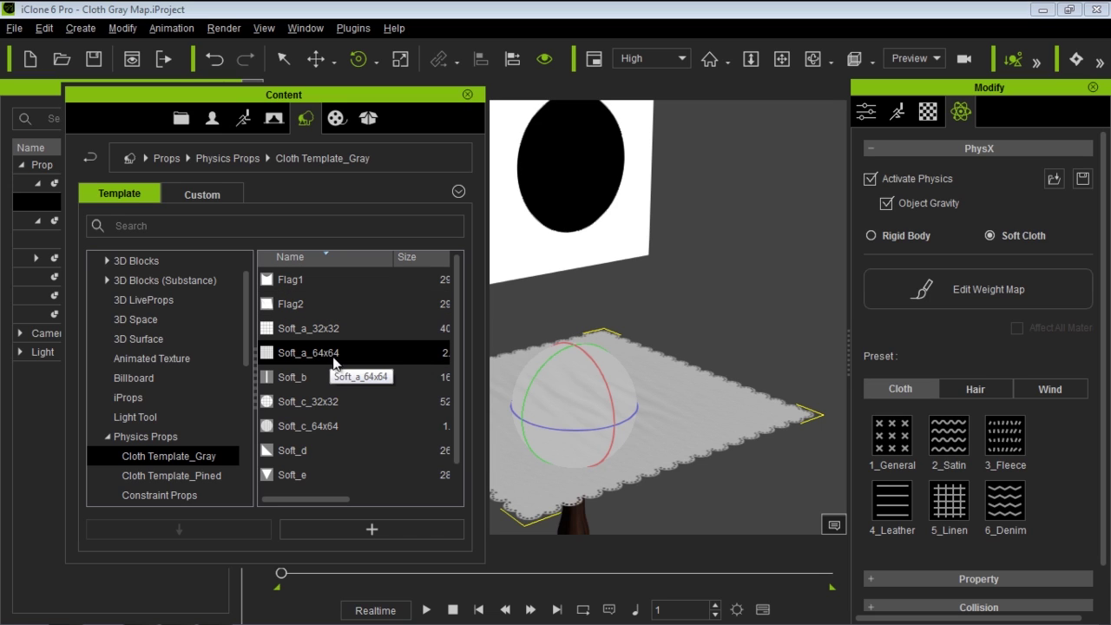
Add the Soft_a_64x64 cloth to the empty area beside the round table and rotate it upright.
{"action": "middle_click_drag", "start_coordinate": [727, 399], "coordinate": [643, 243]}
{"action": "right_click_drag", "start_coordinate": [644, 245], "coordinate": [637, 390]}
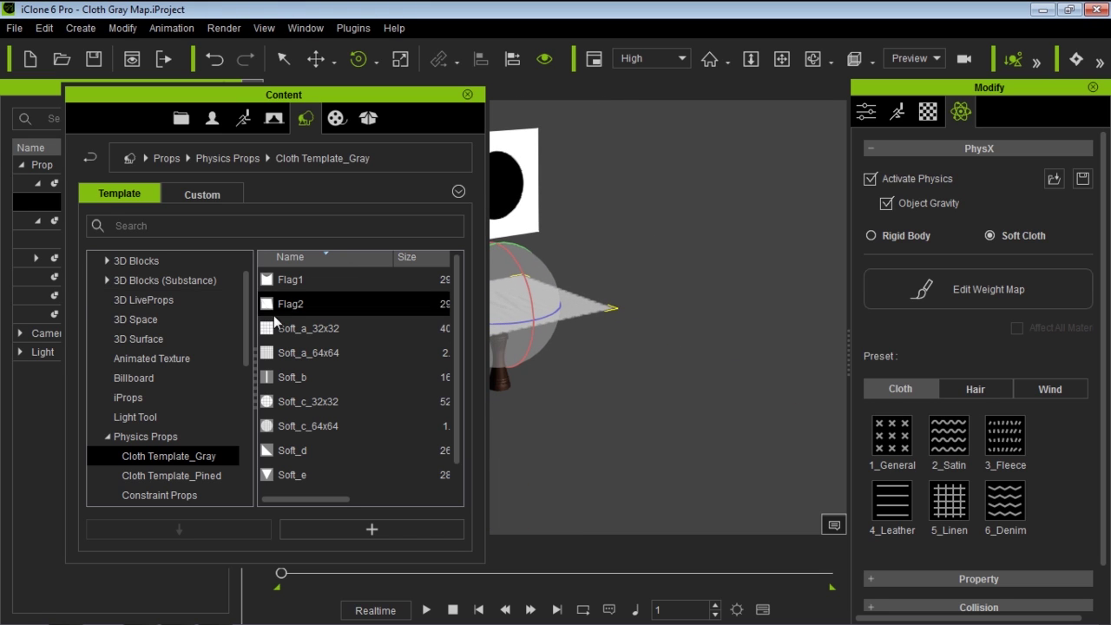
{"action": "left_click_drag", "start_coordinate": [309, 351], "coordinate": [623, 458]}
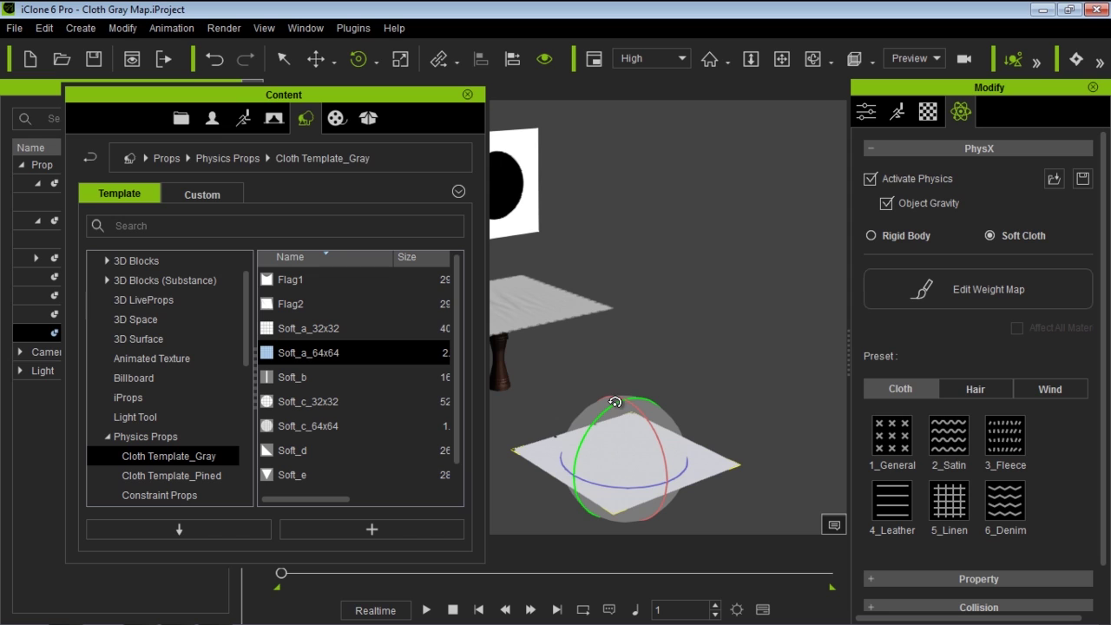
{"action": "left_click_drag", "start_coordinate": [635, 422], "coordinate": [669, 476]}
Examine the black pin points in the new cloth's texture and weight map, and play the simulation to check how it hangs.
{"action": "left_click", "coordinate": [928, 111]}
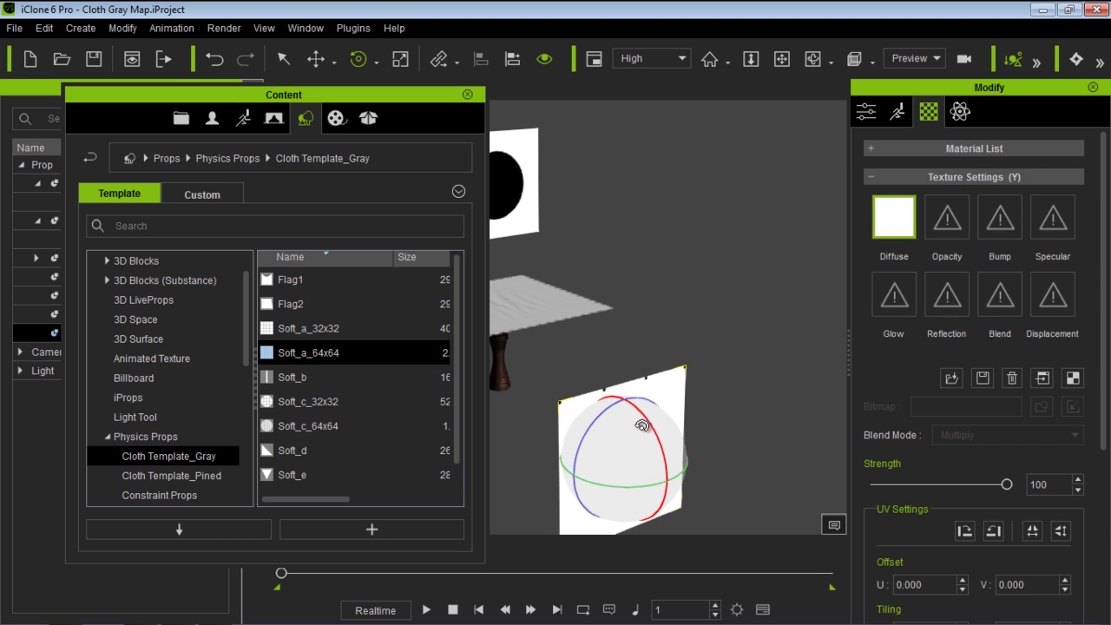
{"action": "scroll", "coordinate": [628, 448], "scroll_direction": "up", "scroll_amount": 5}
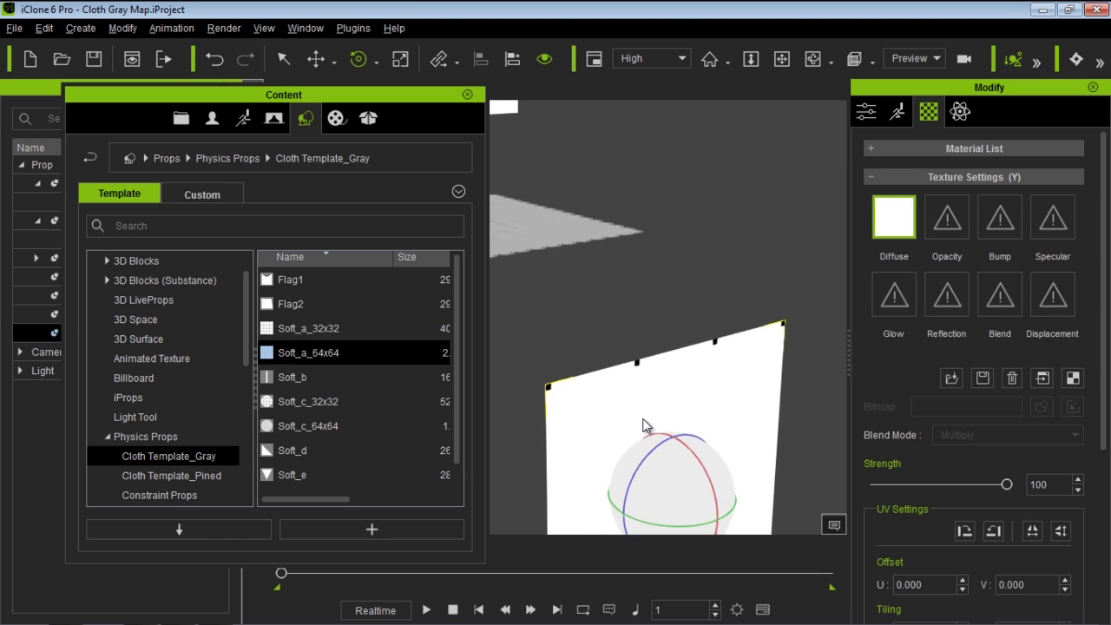
{"action": "scroll", "coordinate": [643, 425], "scroll_direction": "up", "scroll_amount": 4}
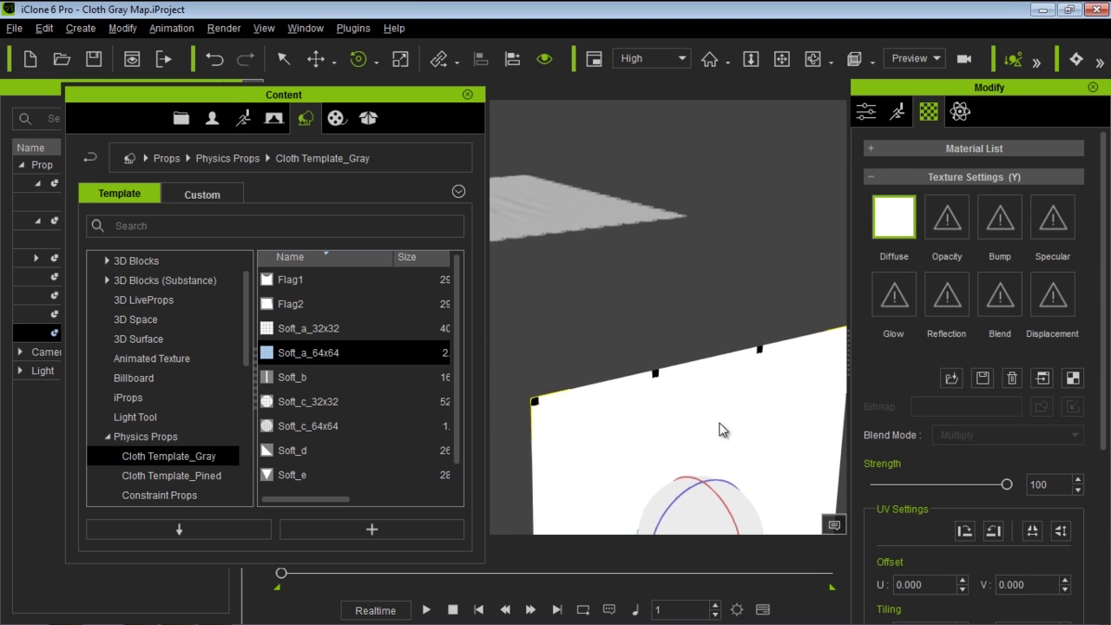
{"action": "scroll", "coordinate": [695, 364], "scroll_direction": "down", "scroll_amount": 5}
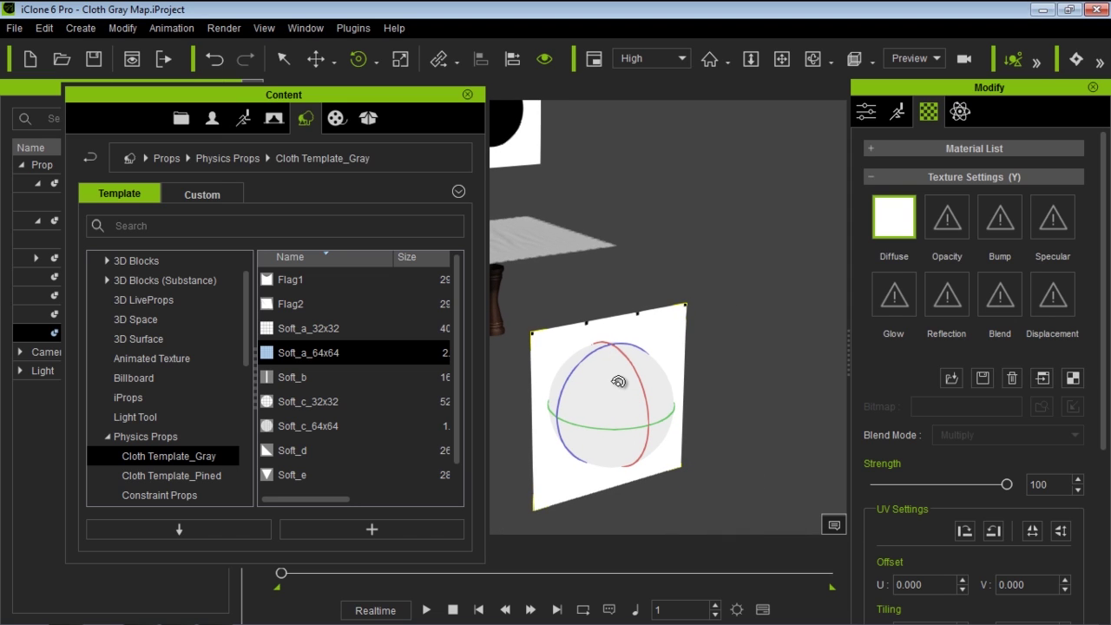
{"action": "left_click", "coordinate": [958, 112]}
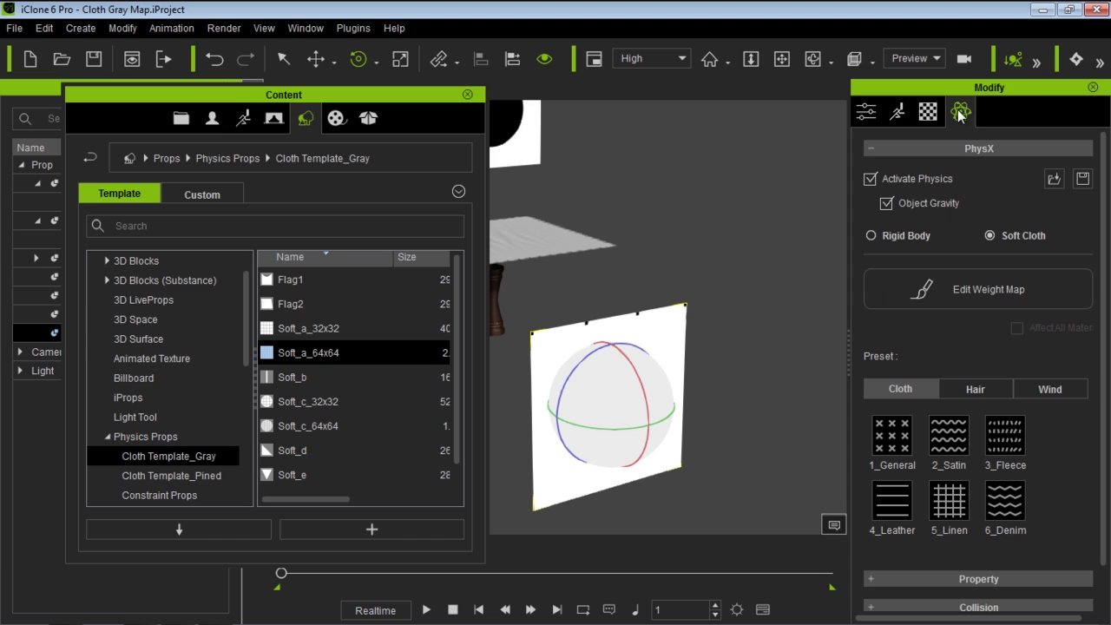
{"action": "left_click", "coordinate": [985, 285]}
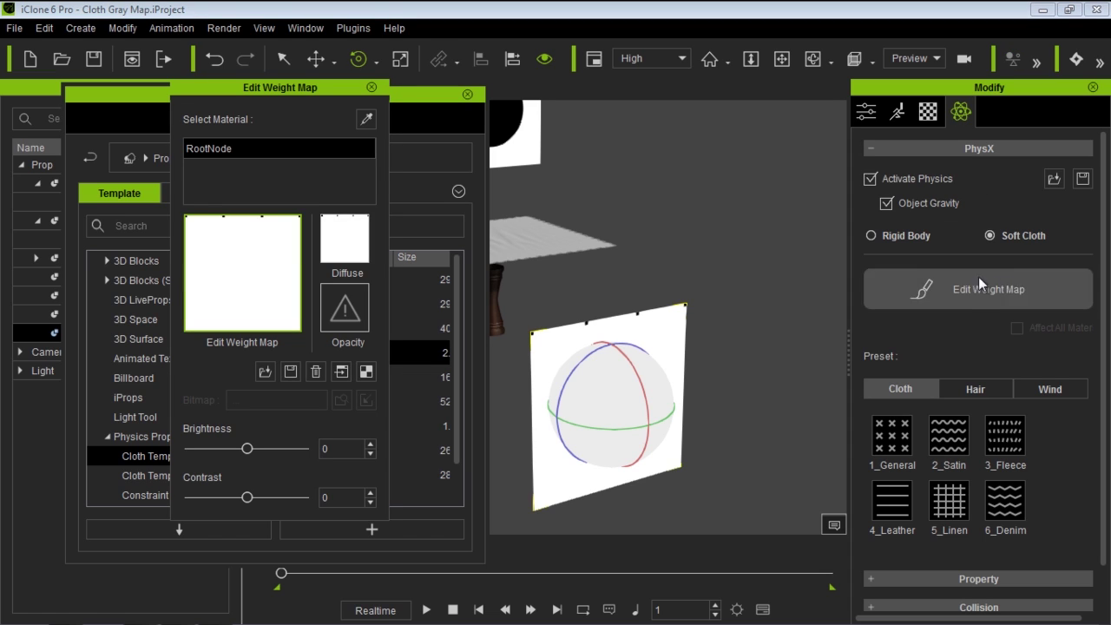
{"action": "left_click", "coordinate": [371, 88]}
{"action": "left_click", "coordinate": [427, 609]}
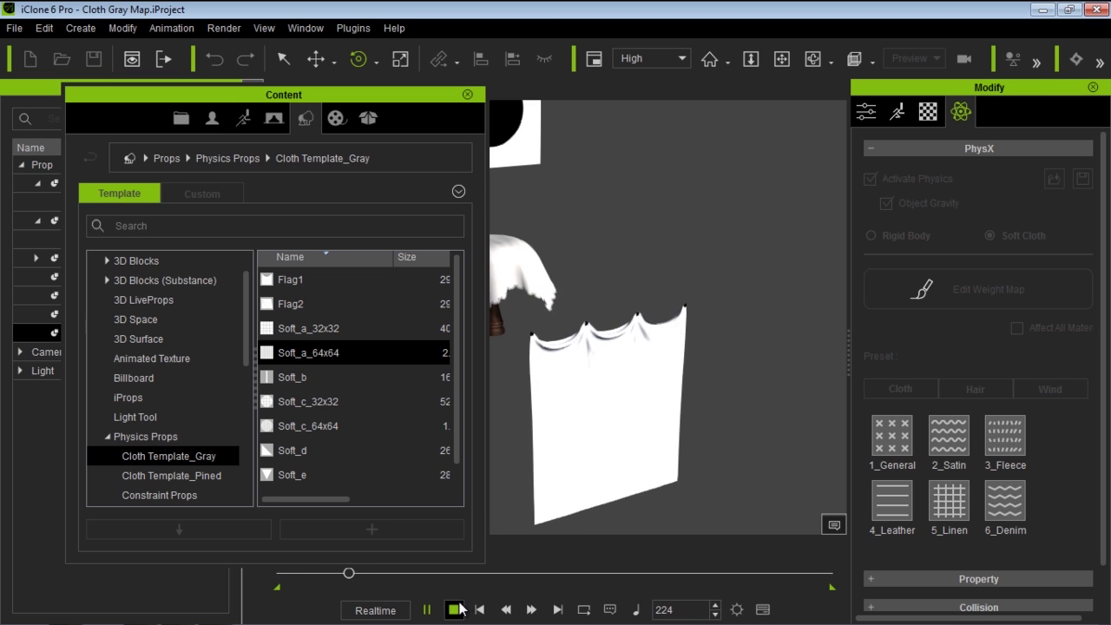
{"action": "key", "text": "space"}
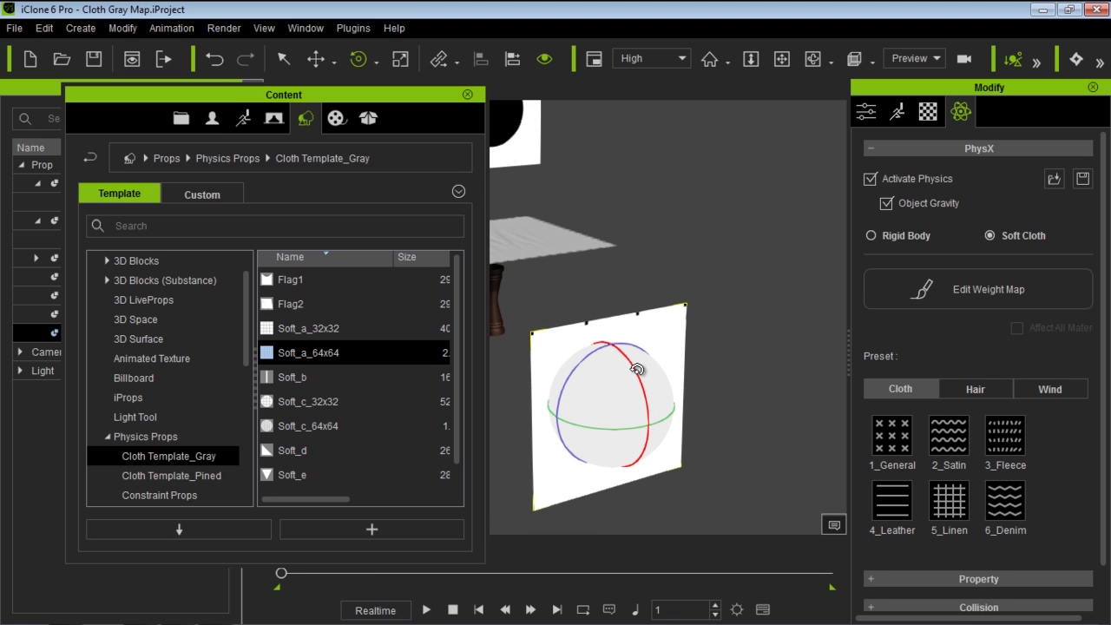
Raise the upright cloth vertically above the ground with the Move tool.
{"action": "key", "text": "w"}
{"action": "left_click_drag", "start_coordinate": [612, 337], "coordinate": [636, 169]}
{"action": "middle_click_drag", "start_coordinate": [650, 322], "coordinate": [638, 398]}
{"action": "right_click_drag", "start_coordinate": [638, 398], "coordinate": [681, 321]}
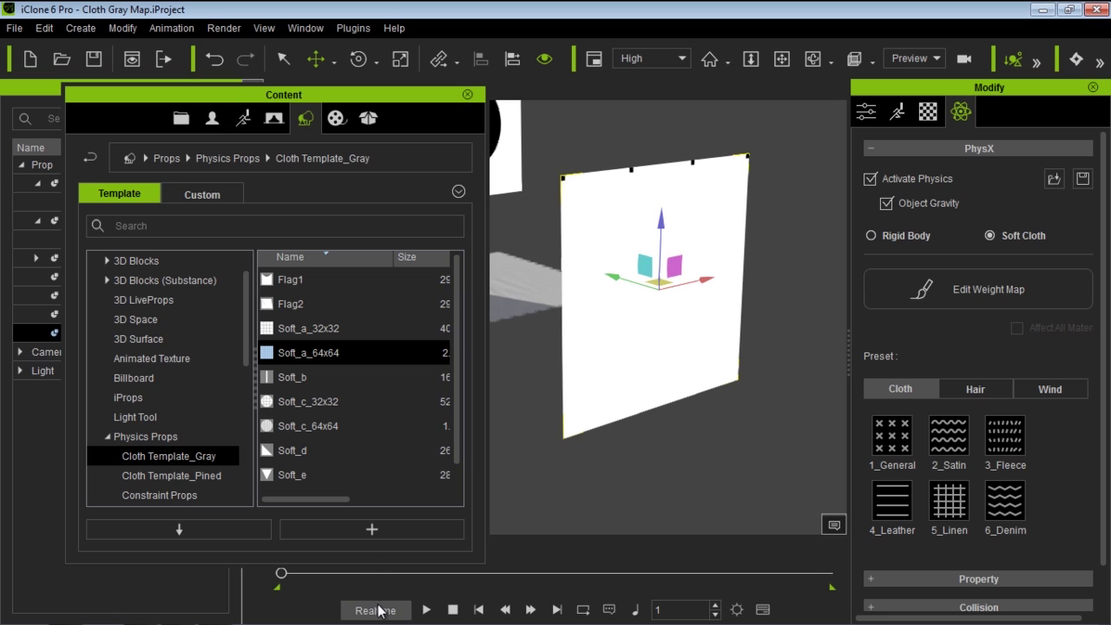
Switch playback from Realtime to By Frame and play the simulation to check the hanging cloth.
{"action": "left_click", "coordinate": [385, 612]}
{"action": "left_click", "coordinate": [426, 610]}
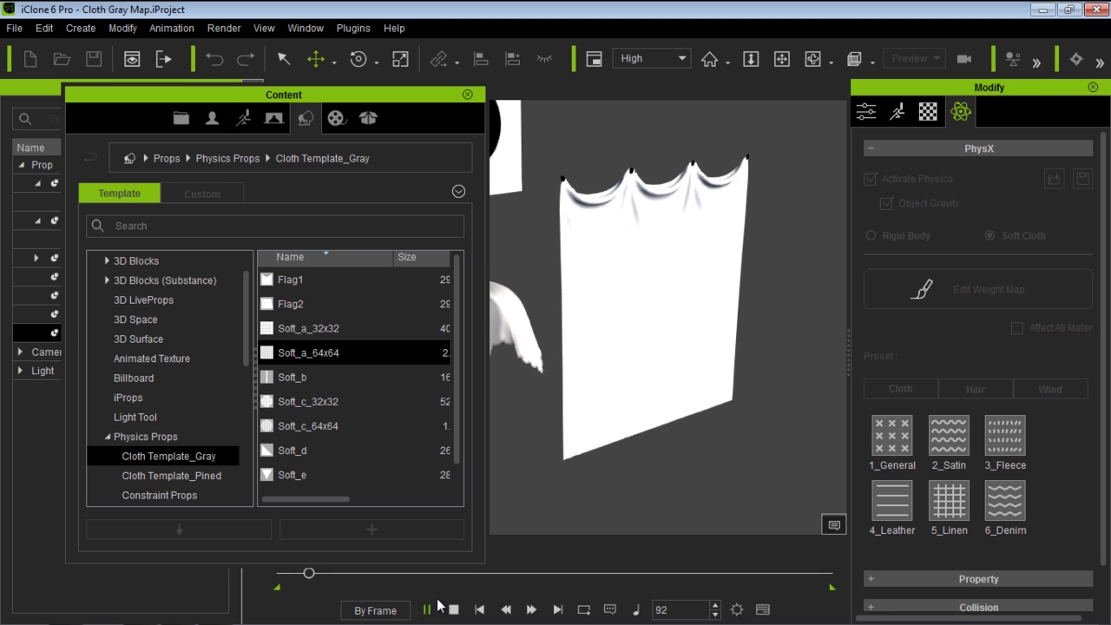
{"action": "left_click", "coordinate": [453, 609]}
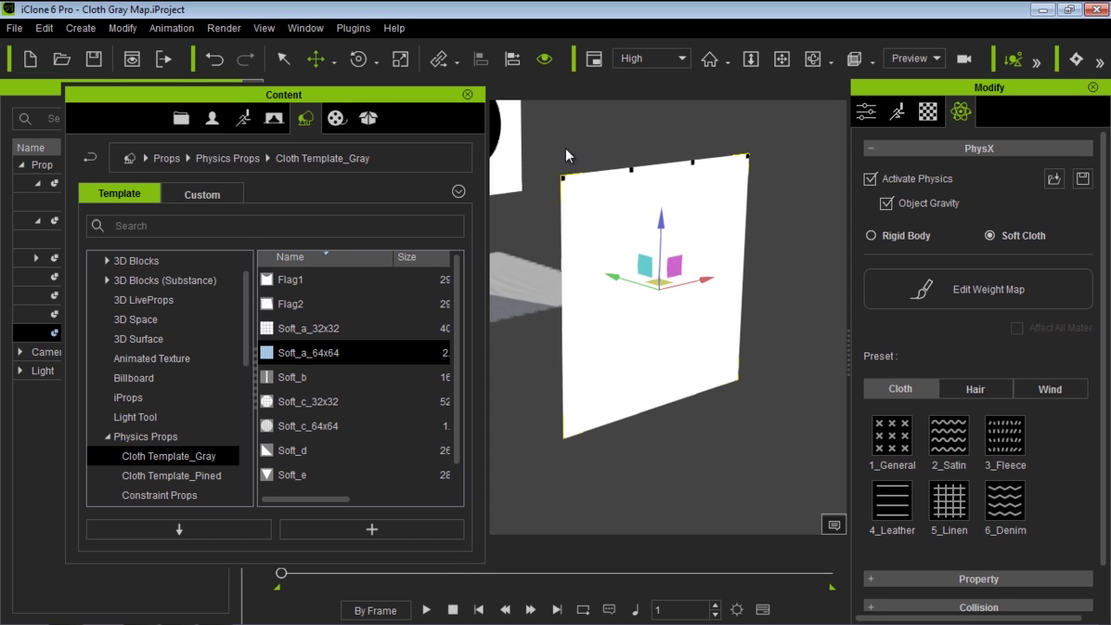
Start a new empty project and open the Cloth Template_Pined folder of the Physics Props.
{"action": "left_click", "coordinate": [34, 64]}
{"action": "left_click", "coordinate": [611, 351]}
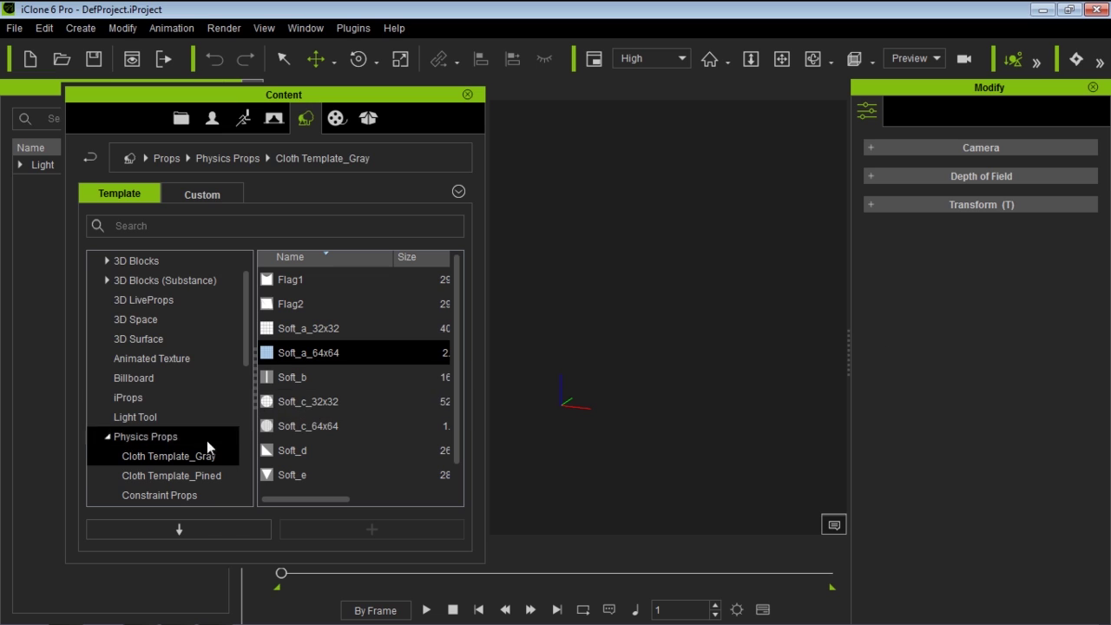
{"action": "left_click", "coordinate": [200, 477]}
{"action": "scroll", "coordinate": [193, 462], "scroll_direction": "down", "scroll_amount": 2}
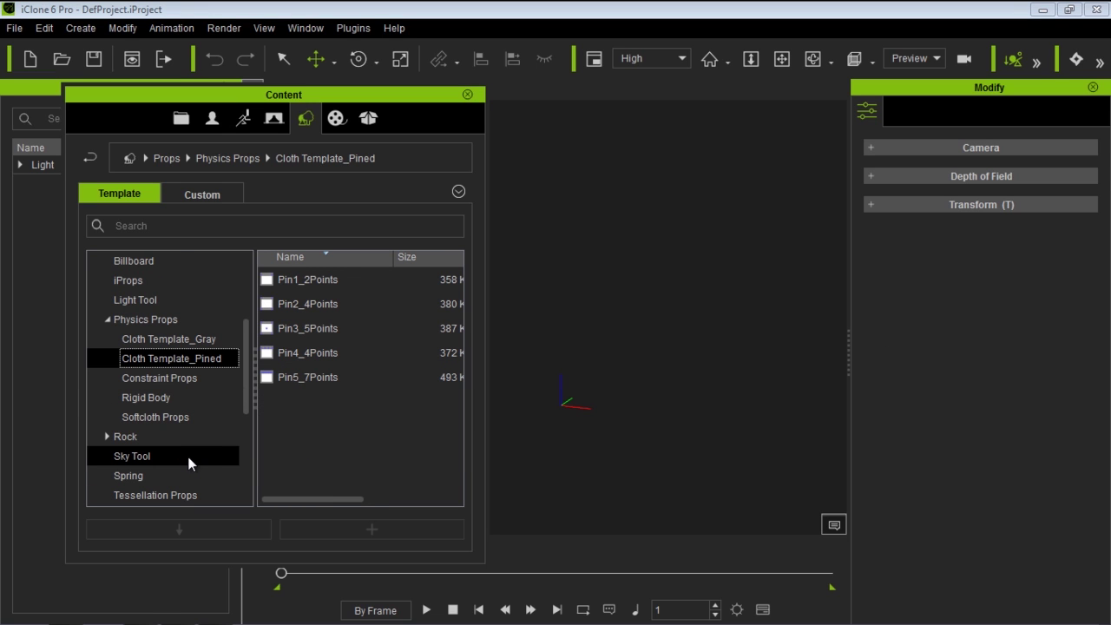
Add the Fishing net from the Softcloth Props folder to the scene.
{"action": "left_click", "coordinate": [178, 418]}
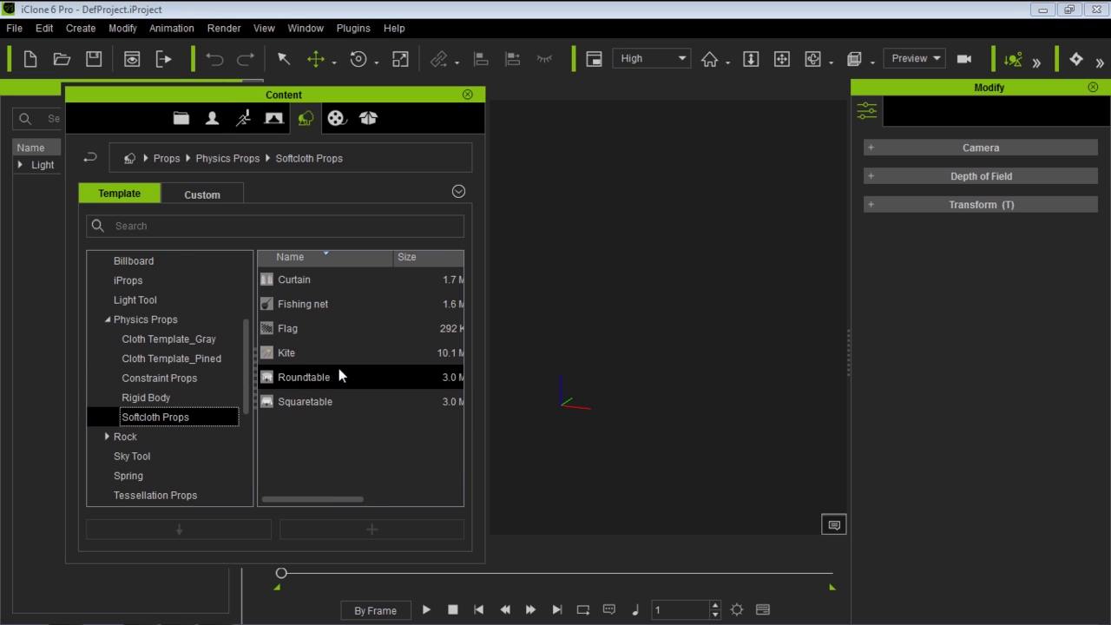
{"action": "double_click", "coordinate": [306, 306]}
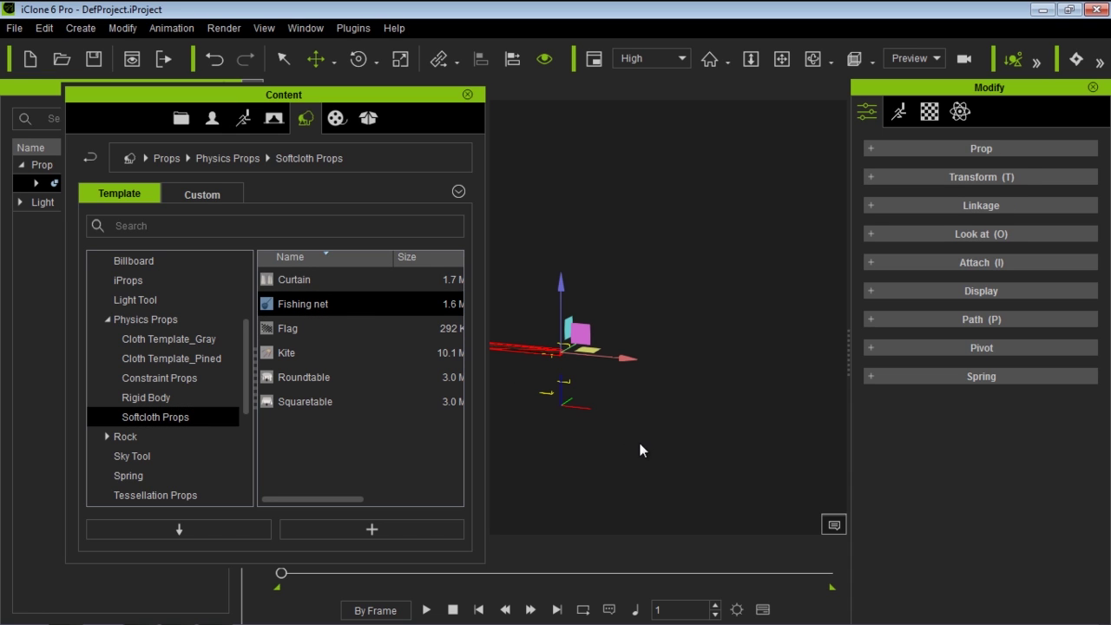
{"action": "scroll", "coordinate": [679, 422], "scroll_direction": "up", "scroll_amount": 5}
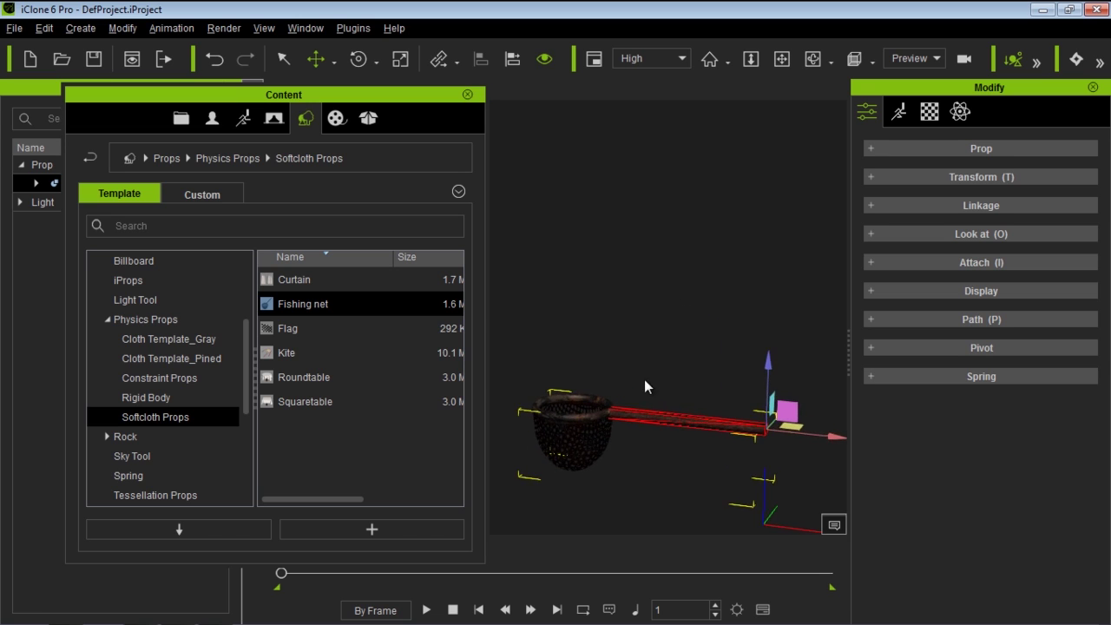
{"action": "right_click_drag", "start_coordinate": [644, 379], "coordinate": [682, 424]}
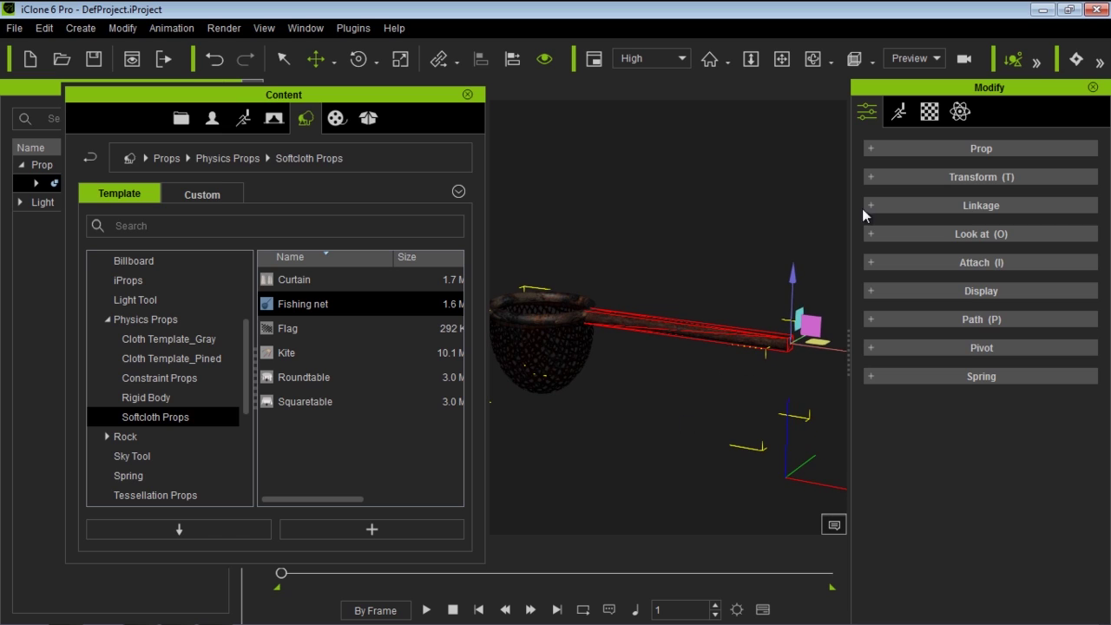
Inspect the materials and textures of the fishing net's Stick, Torus_001 and Net meshes.
{"action": "left_click", "coordinate": [928, 113]}
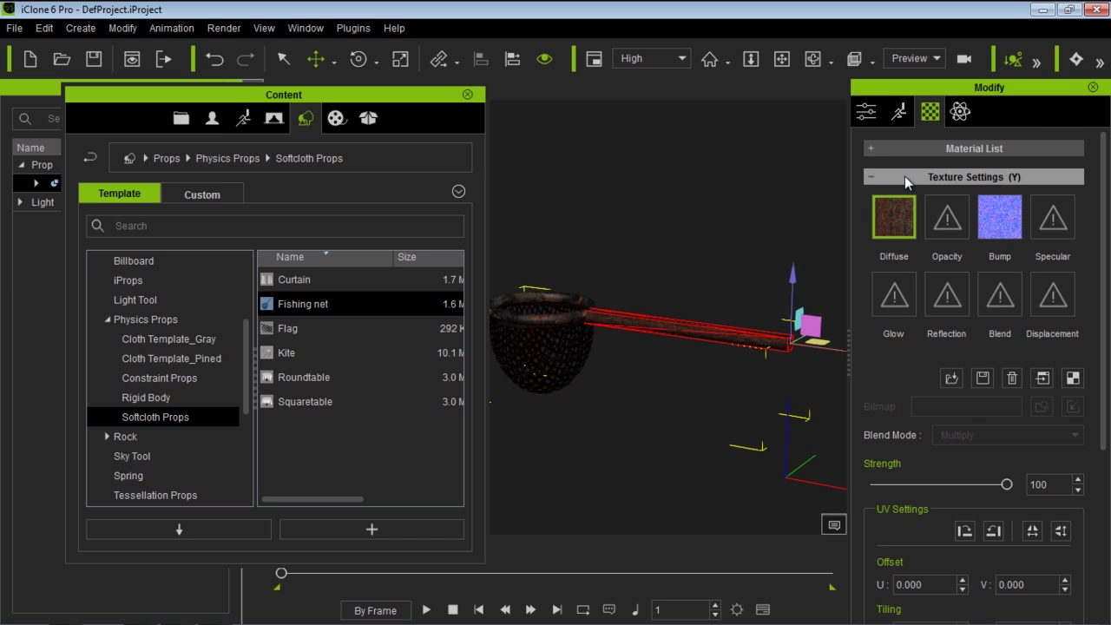
{"action": "left_click", "coordinate": [881, 151]}
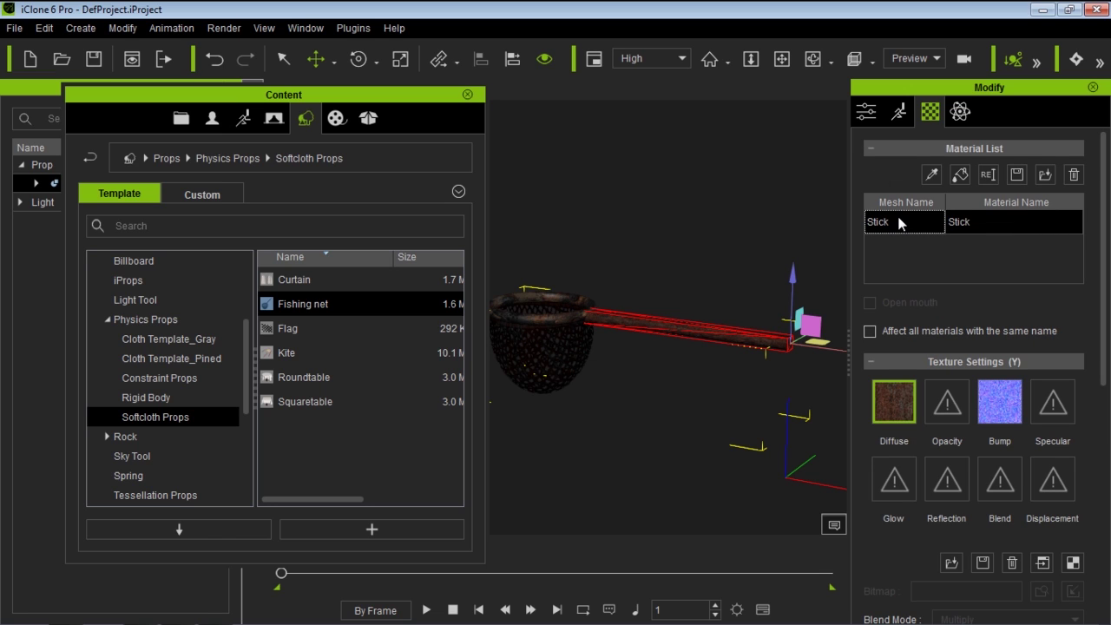
{"action": "left_click_drag", "start_coordinate": [251, 95], "coordinate": [43, 195]}
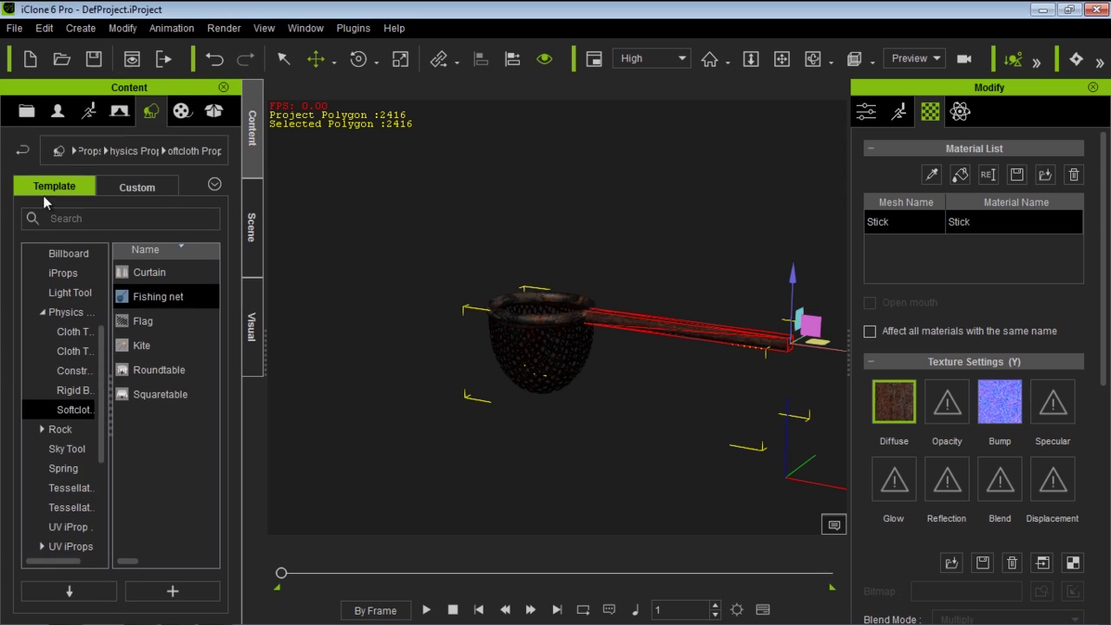
{"action": "left_click", "coordinate": [252, 213]}
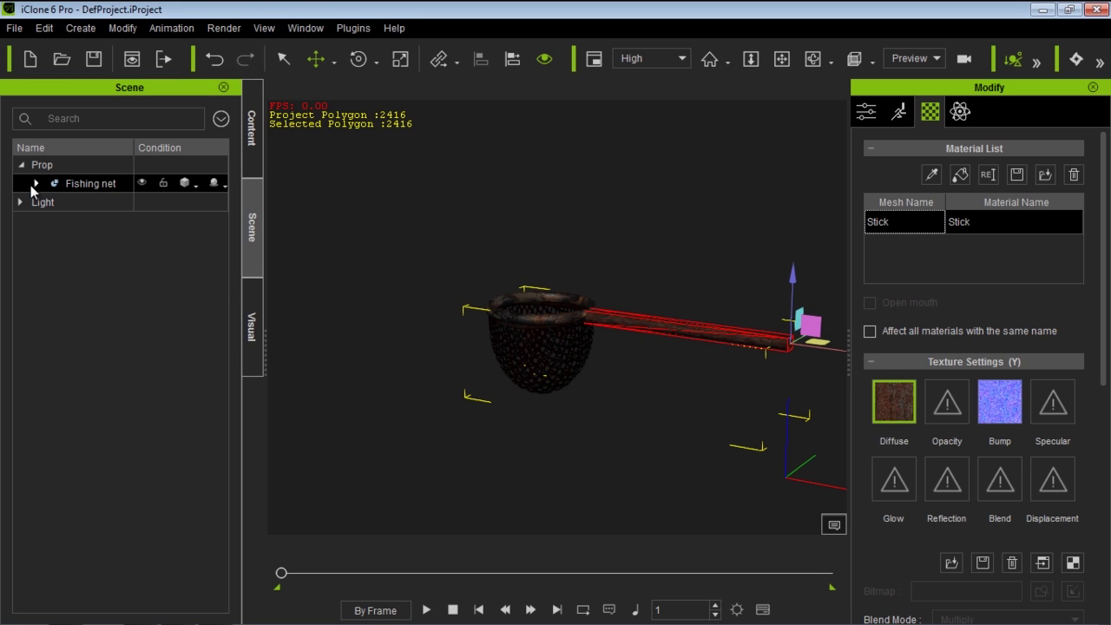
{"action": "left_click", "coordinate": [35, 183]}
{"action": "left_click", "coordinate": [96, 201]}
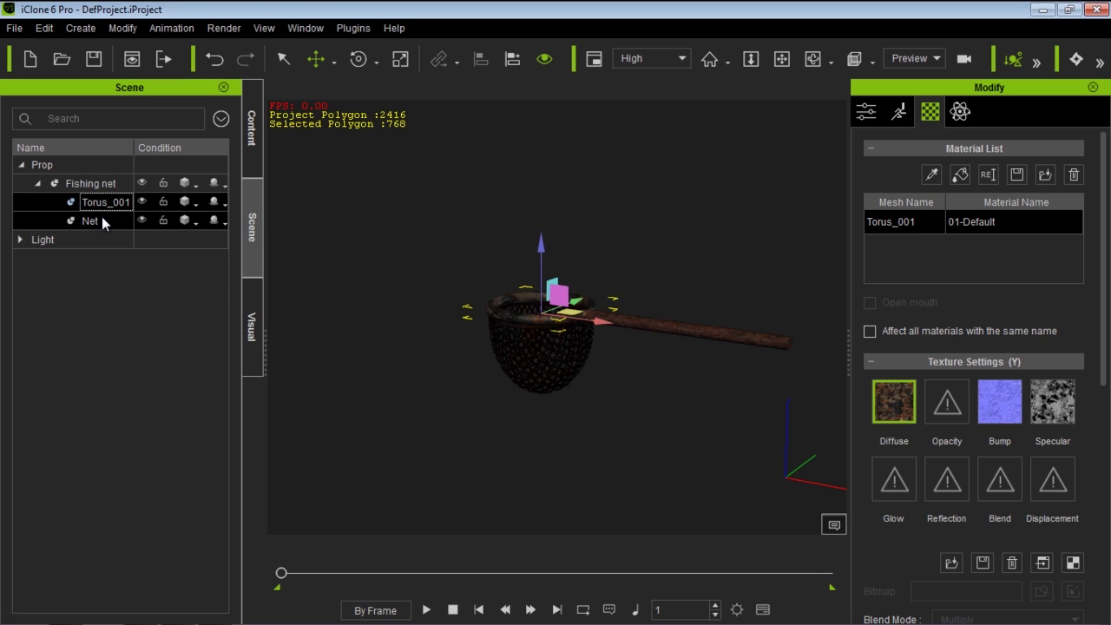
{"action": "left_click", "coordinate": [102, 219]}
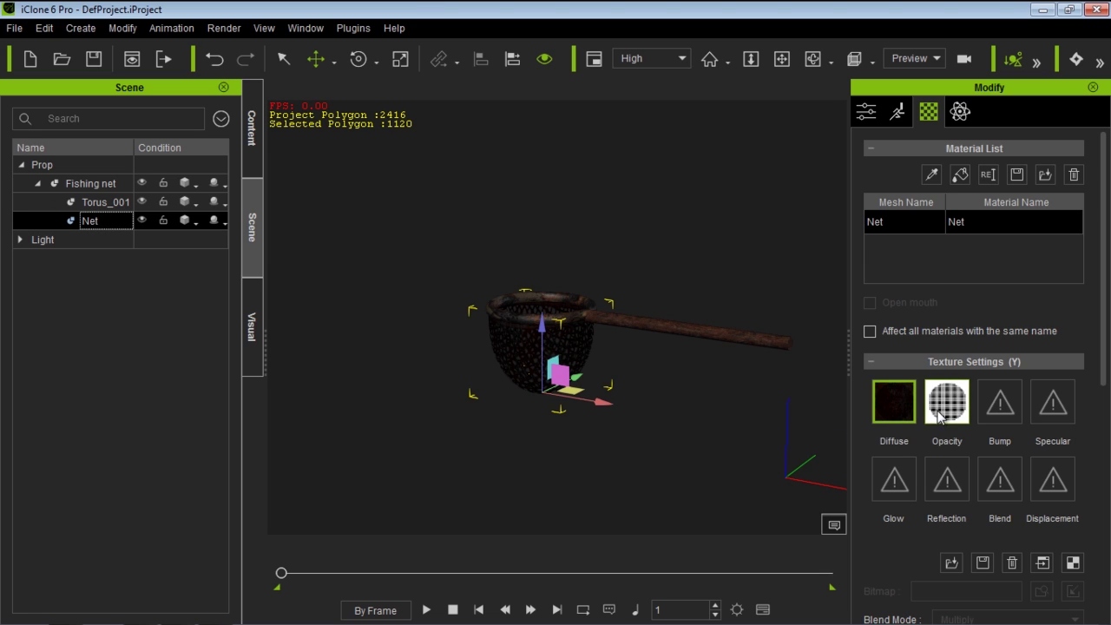
Play the simulation repeatedly to check how the soft cloth net reacts as the handle swings.
{"action": "right_click_drag", "start_coordinate": [639, 415], "coordinate": [644, 321]}
{"action": "scroll", "coordinate": [555, 263], "scroll_direction": "down", "scroll_amount": 3}
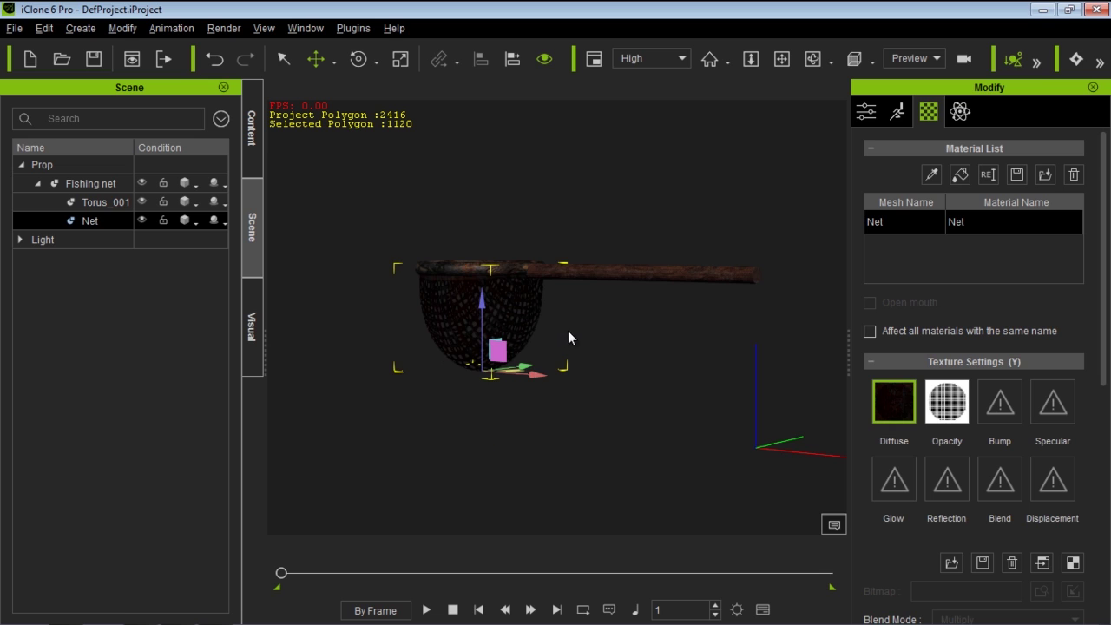
{"action": "scroll", "coordinate": [587, 322], "scroll_direction": "down", "scroll_amount": 3}
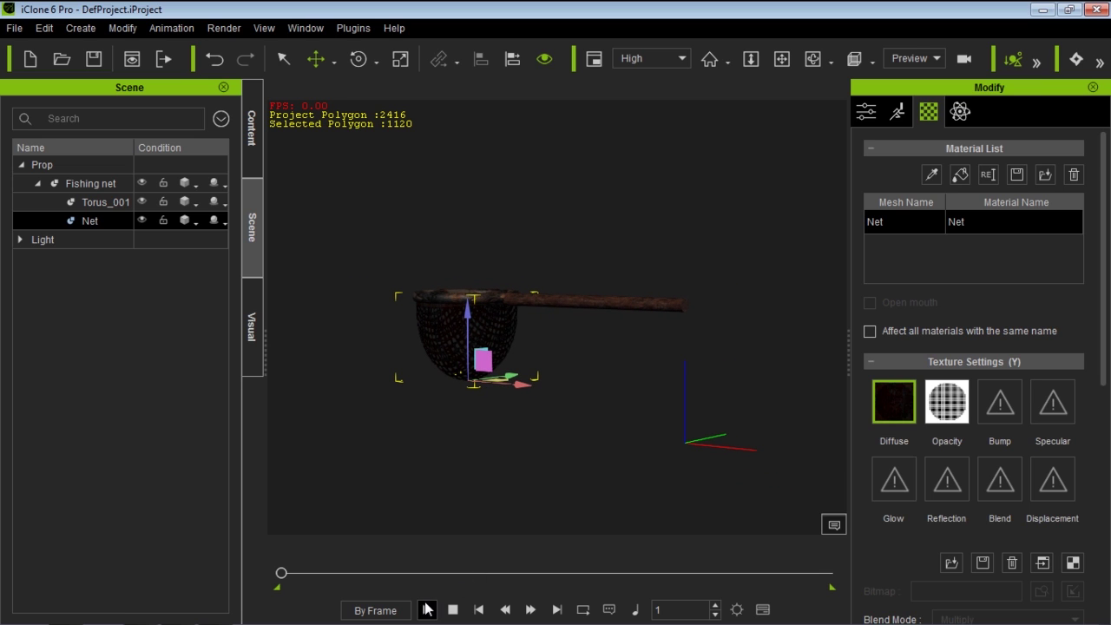
{"action": "left_click", "coordinate": [426, 610]}
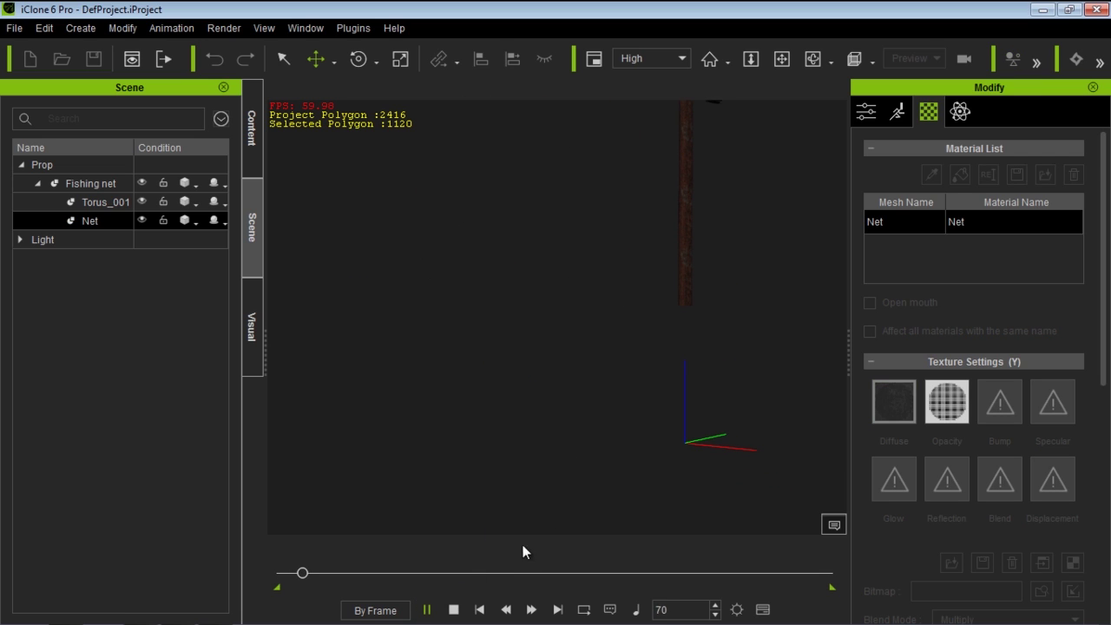
{"action": "left_click", "coordinate": [454, 608]}
{"action": "scroll", "coordinate": [698, 174], "scroll_direction": "down", "scroll_amount": 3}
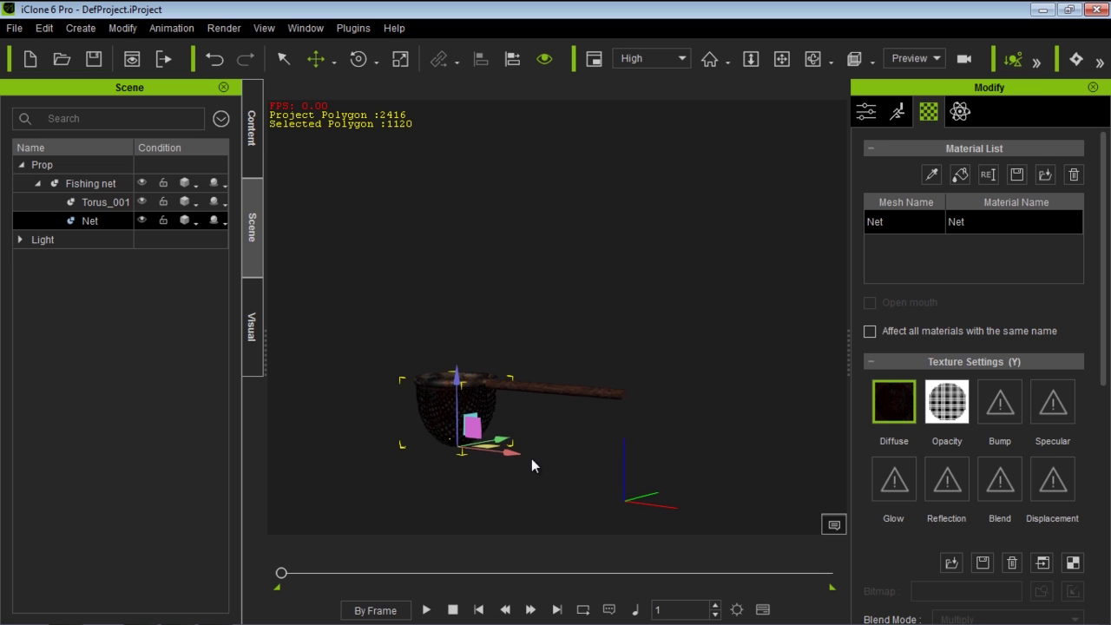
{"action": "left_click", "coordinate": [426, 610]}
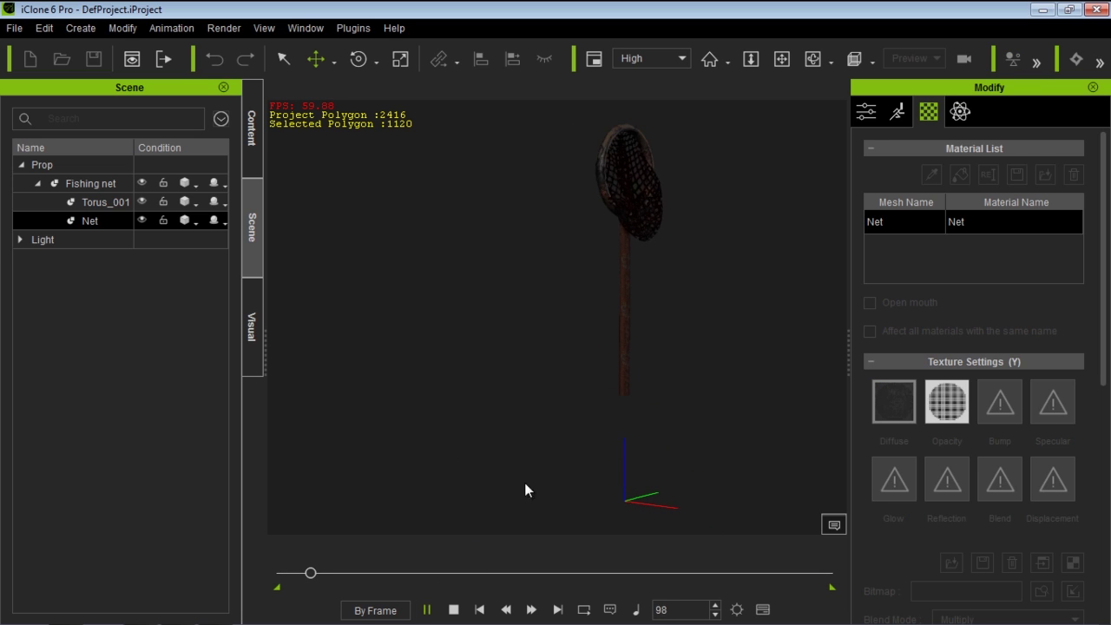
{"action": "left_click", "coordinate": [453, 609]}
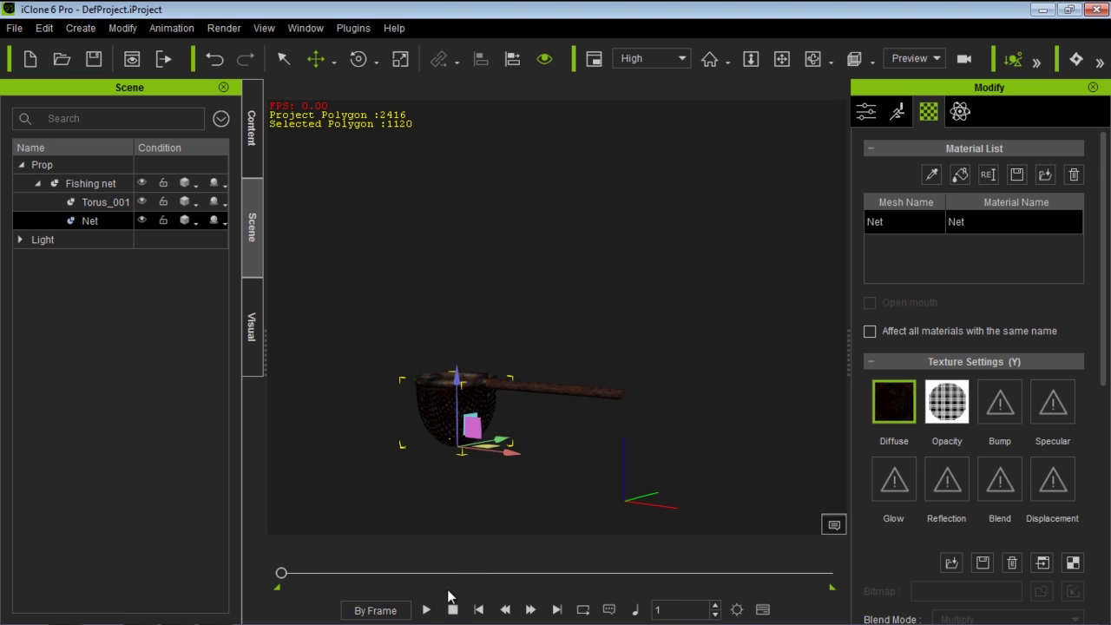
{"action": "left_click", "coordinate": [428, 610]}
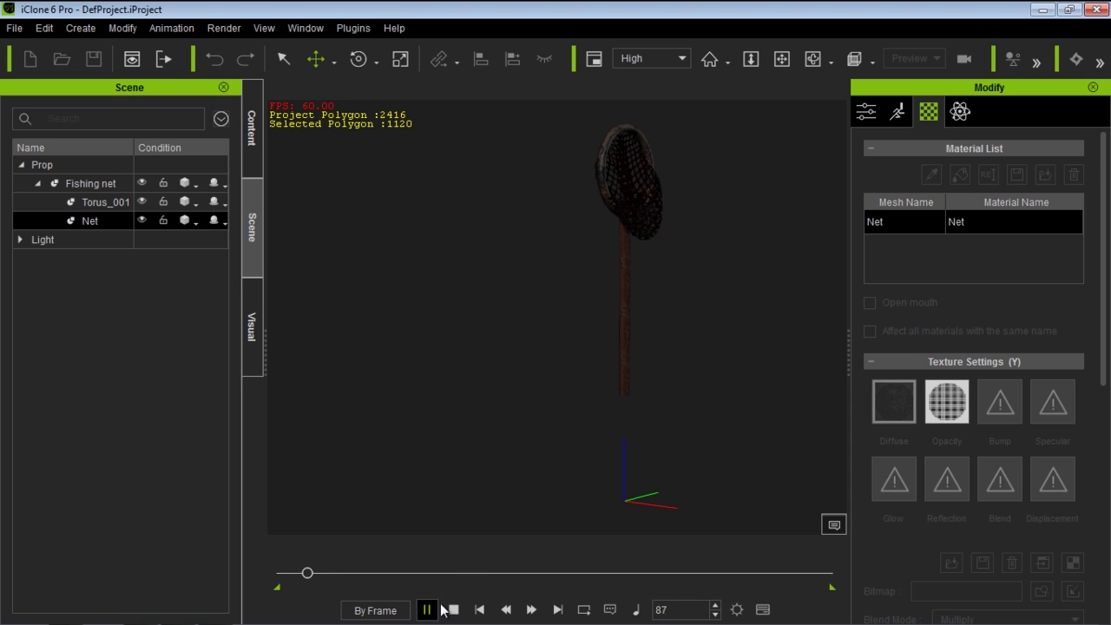
{"action": "left_click", "coordinate": [452, 610]}
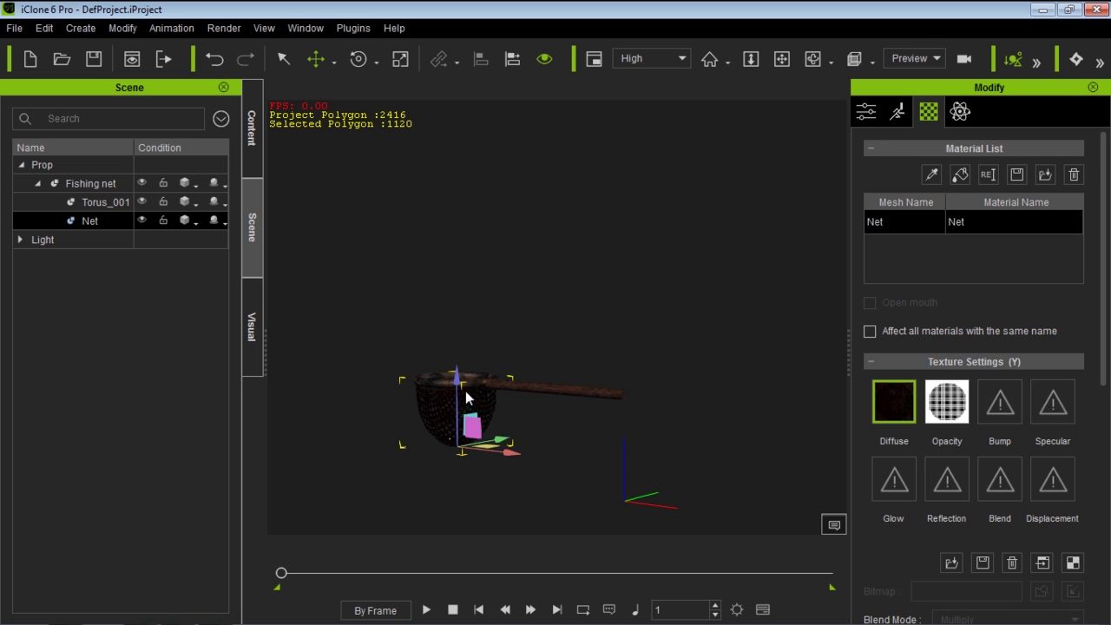
Examine the Net part's soft cloth physics settings and its weight map, then close the weight map editor.
{"action": "right_click_drag", "start_coordinate": [451, 330], "coordinate": [465, 421]}
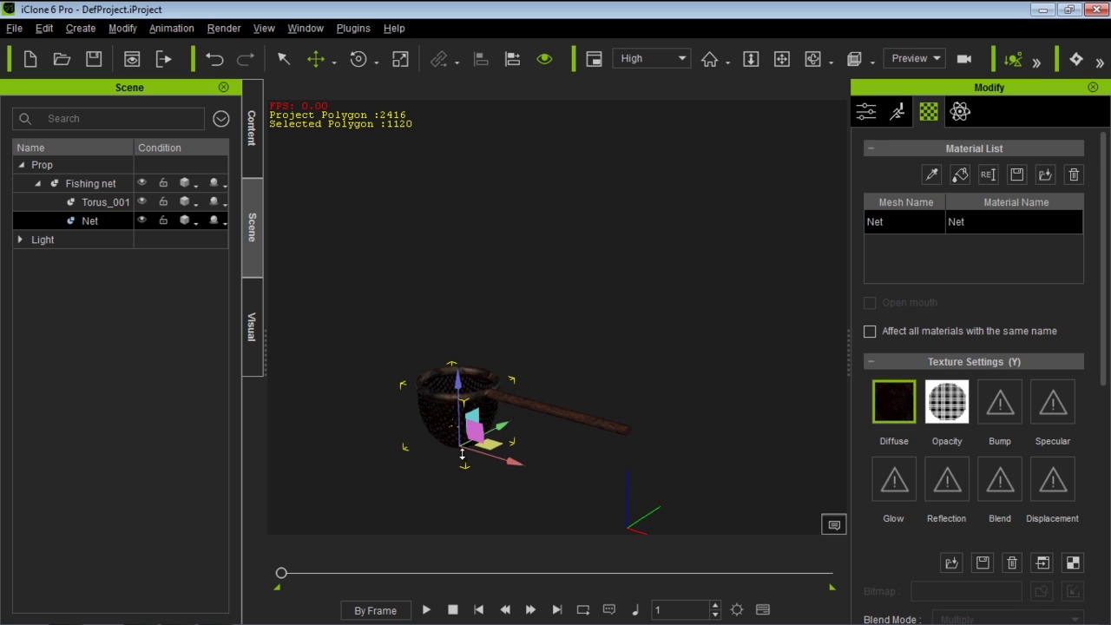
{"action": "scroll", "coordinate": [465, 425], "scroll_direction": "up", "scroll_amount": 2}
{"action": "middle_click_drag", "start_coordinate": [465, 422], "coordinate": [474, 380]}
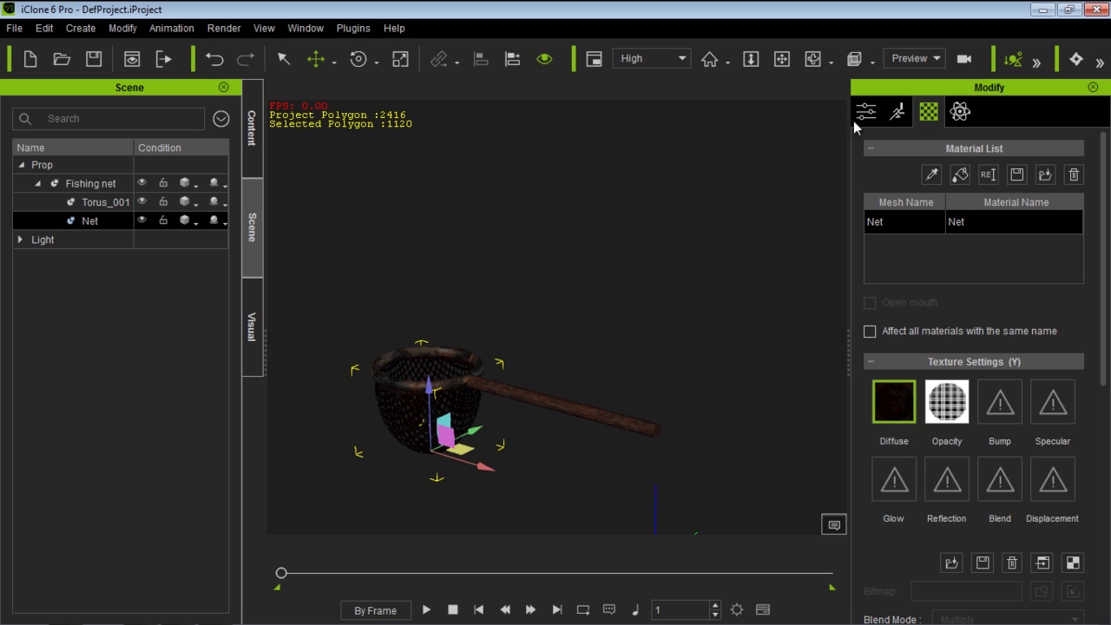
{"action": "left_click", "coordinate": [960, 111]}
{"action": "left_click", "coordinate": [929, 112]}
{"action": "left_click", "coordinate": [961, 112]}
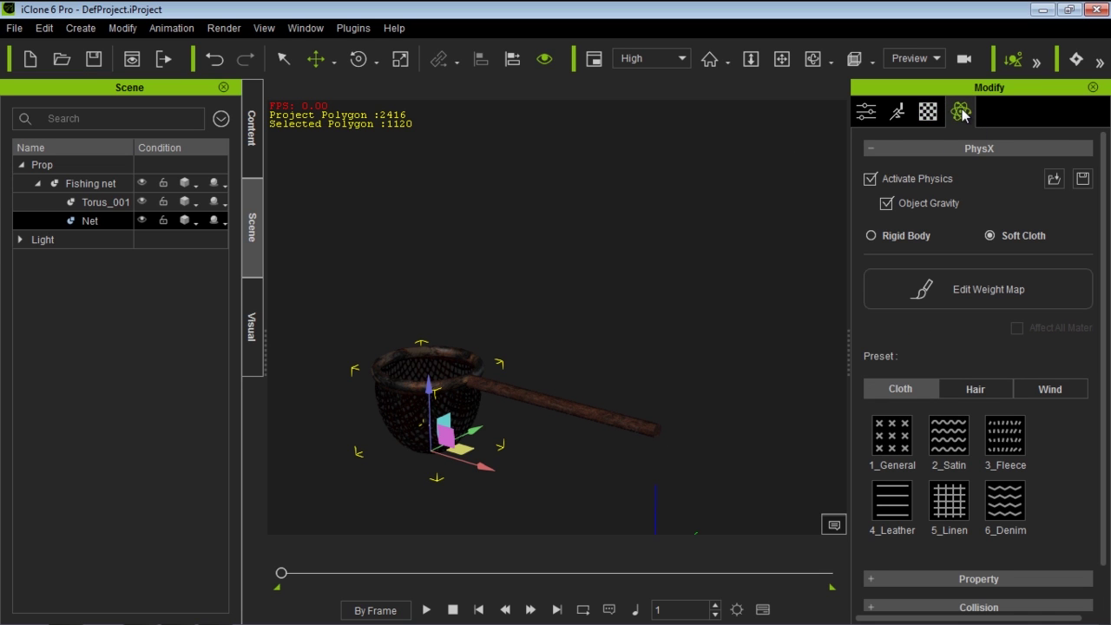
{"action": "left_click", "coordinate": [954, 293]}
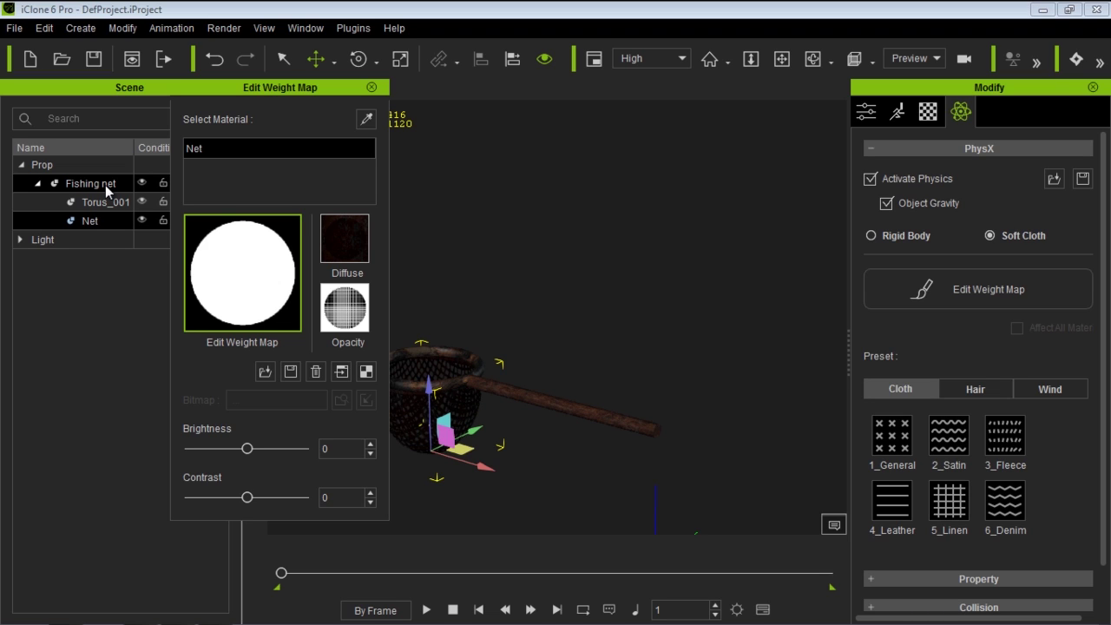
{"action": "left_click", "coordinate": [371, 87]}
Add the Kite from the Softcloth Props and play the simulation to check its motion.
{"action": "left_click", "coordinate": [246, 167]}
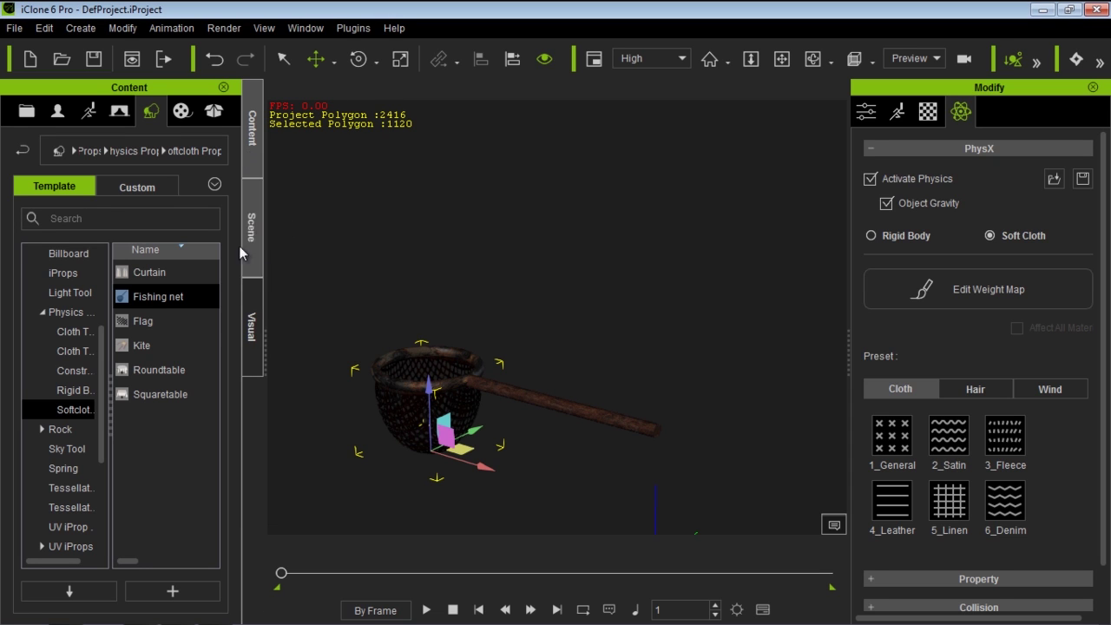
{"action": "double_click", "coordinate": [147, 342]}
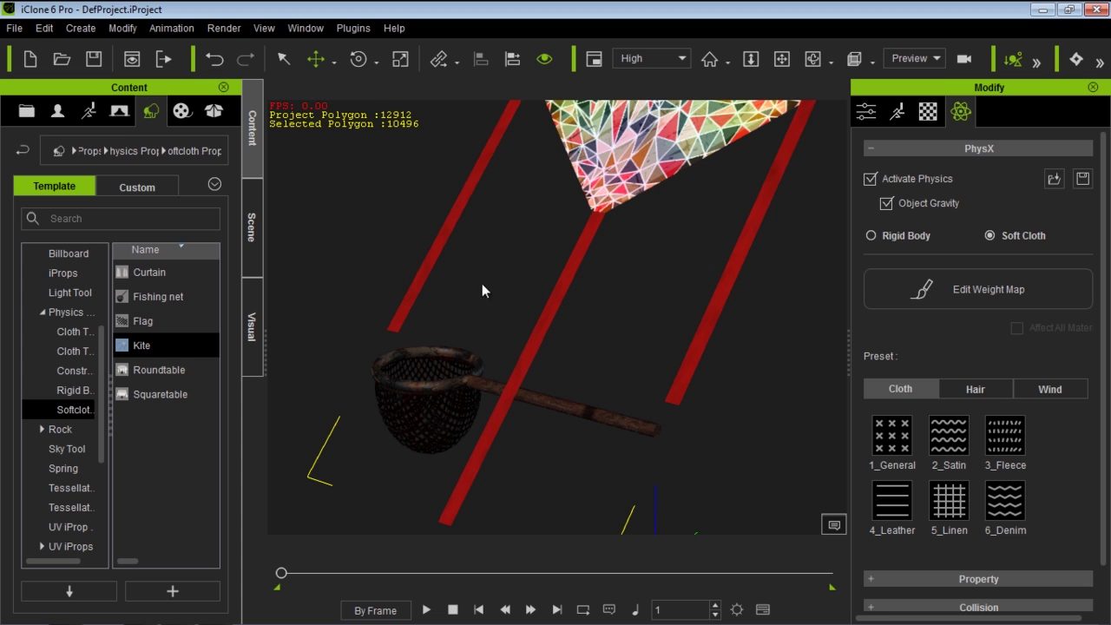
{"action": "right_click_drag", "start_coordinate": [634, 307], "coordinate": [672, 280]}
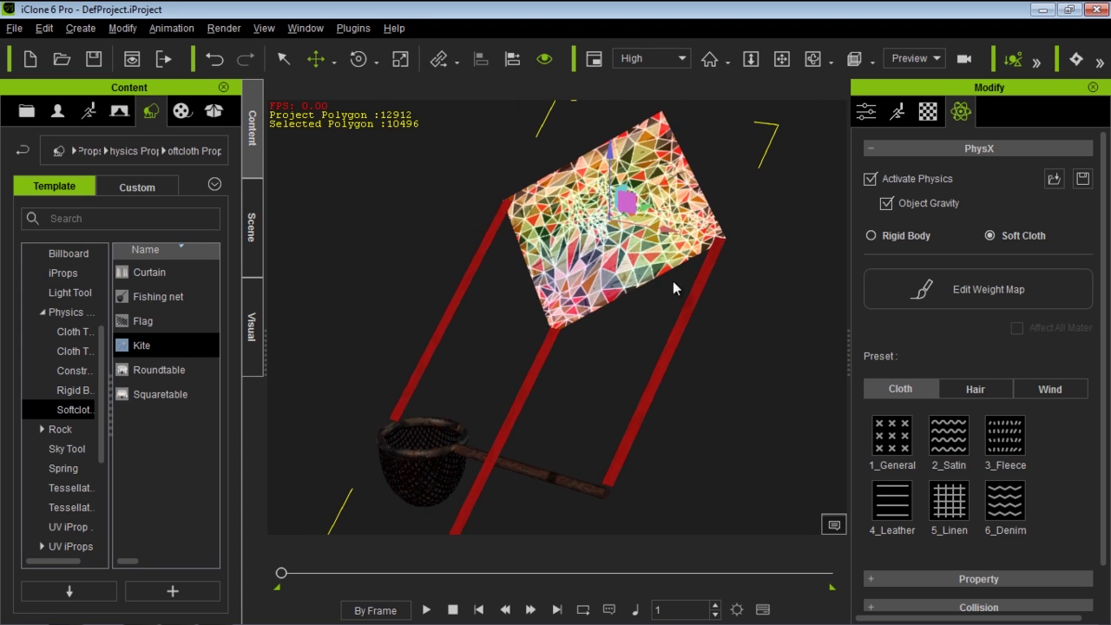
{"action": "left_click", "coordinate": [426, 609]}
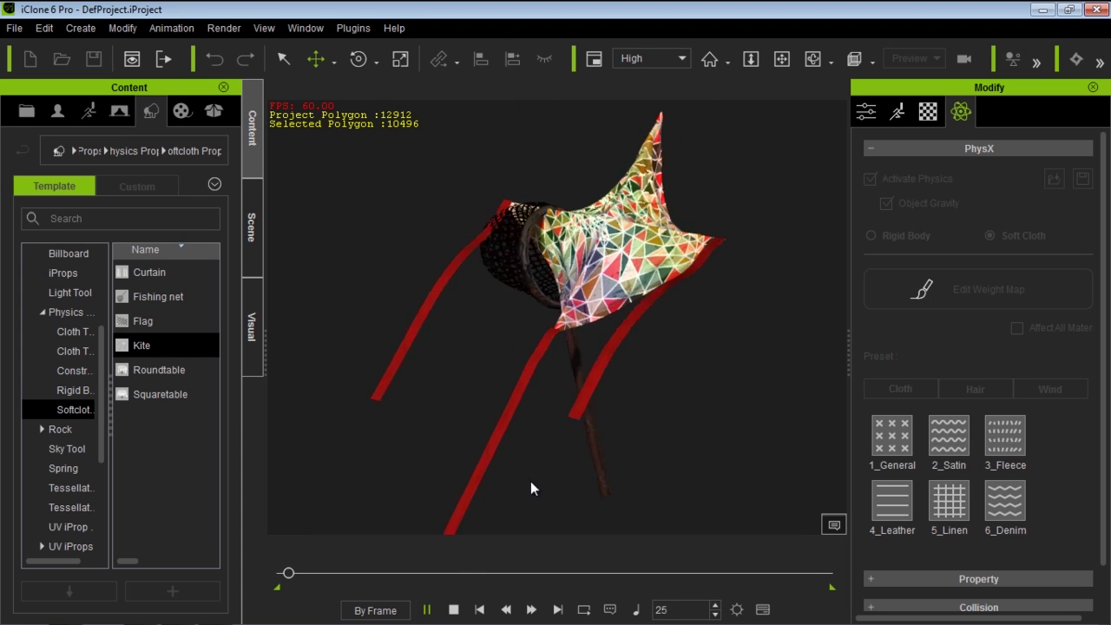
{"action": "left_click", "coordinate": [455, 608]}
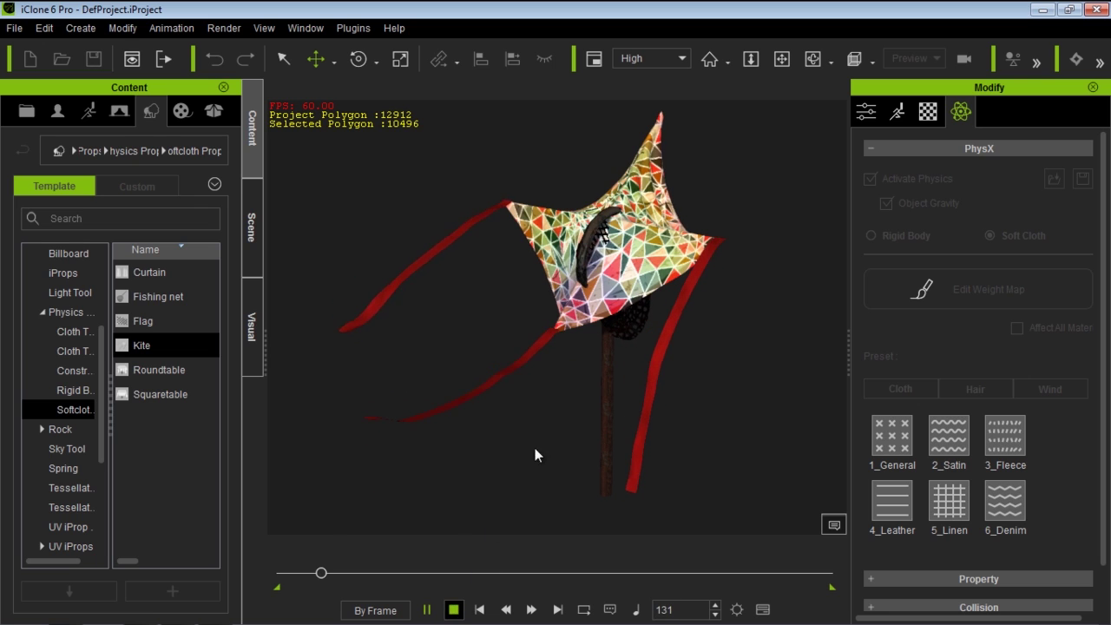
Delete the fishing net and replay the simulation with only the kite in the scene.
{"action": "left_click", "coordinate": [546, 479]}
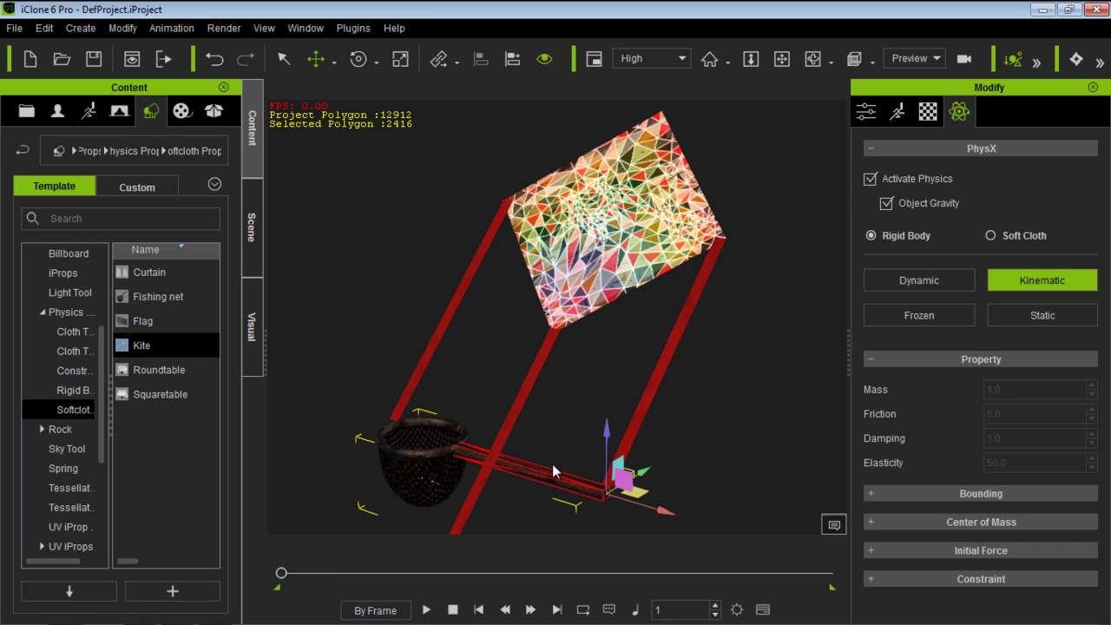
{"action": "key", "text": "Delete"}
{"action": "left_click", "coordinate": [426, 608]}
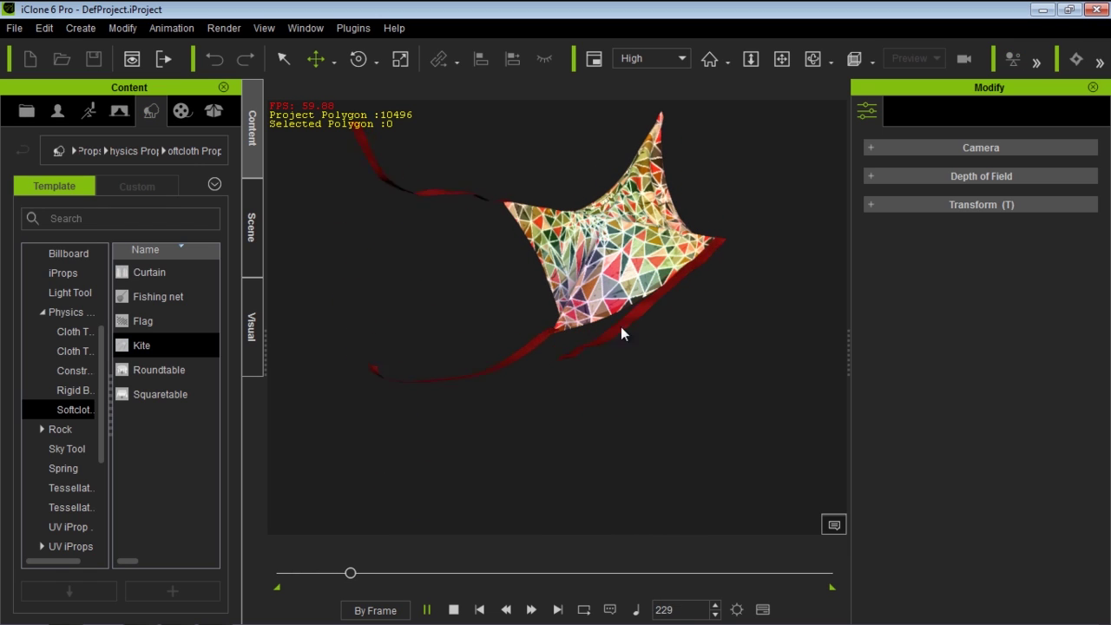
{"action": "left_click", "coordinate": [452, 609]}
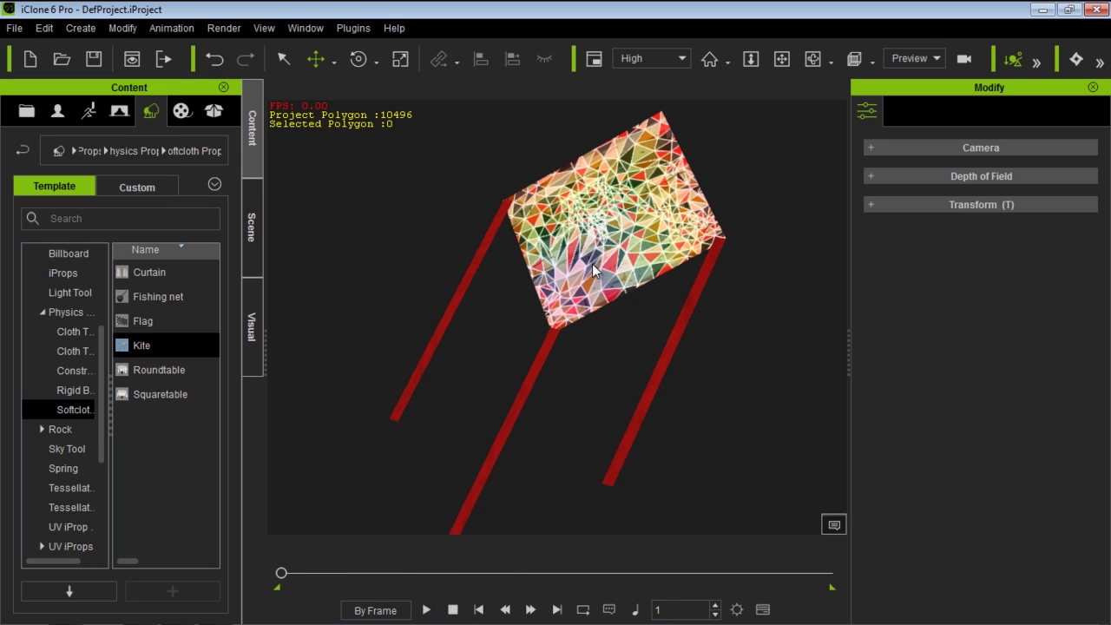
Replace the kite's soft cloth weight map with the hexagon image from the Weight Maps folder.
{"action": "right_click_drag", "start_coordinate": [652, 237], "coordinate": [578, 288]}
{"action": "left_click", "coordinate": [616, 246]}
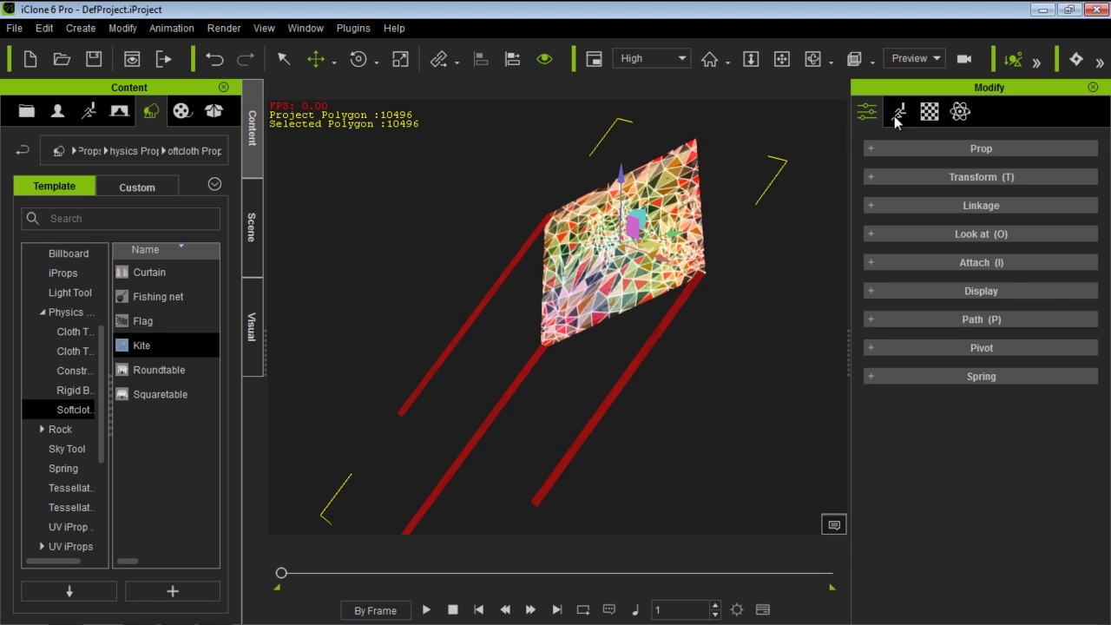
{"action": "left_click", "coordinate": [960, 111]}
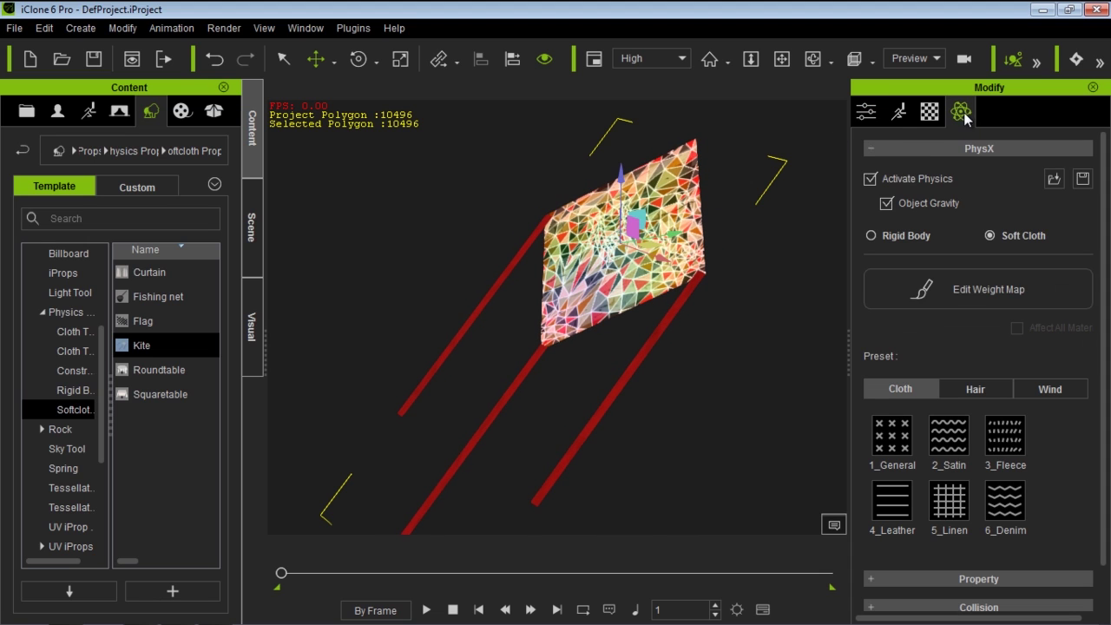
{"action": "left_click", "coordinate": [954, 289]}
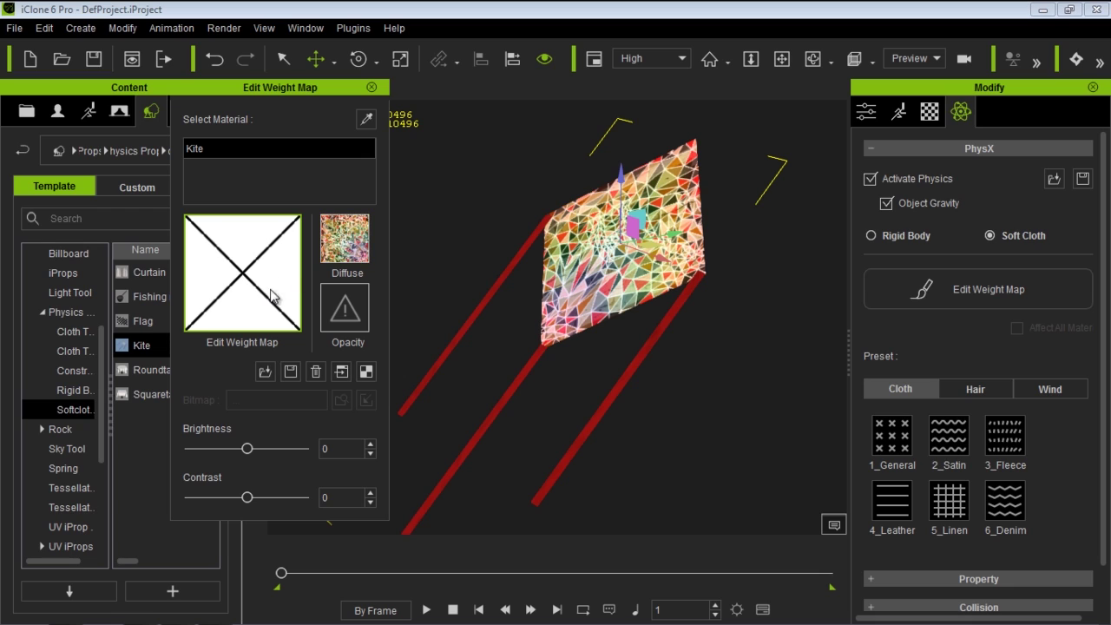
{"action": "left_click", "coordinate": [223, 275]}
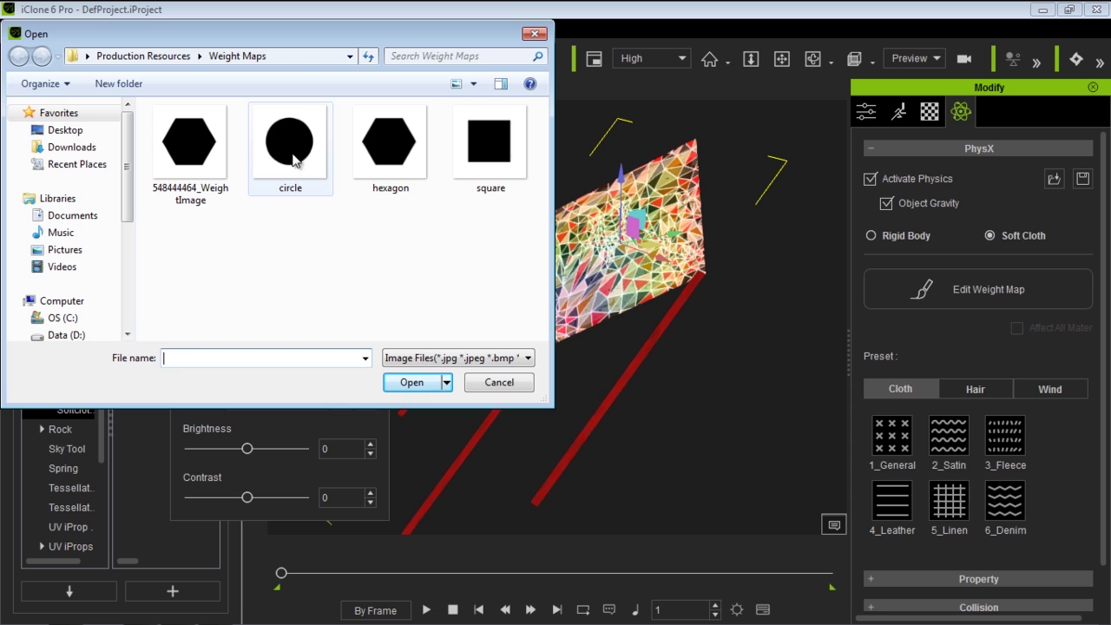
{"action": "left_click", "coordinate": [390, 148]}
{"action": "left_click", "coordinate": [412, 382]}
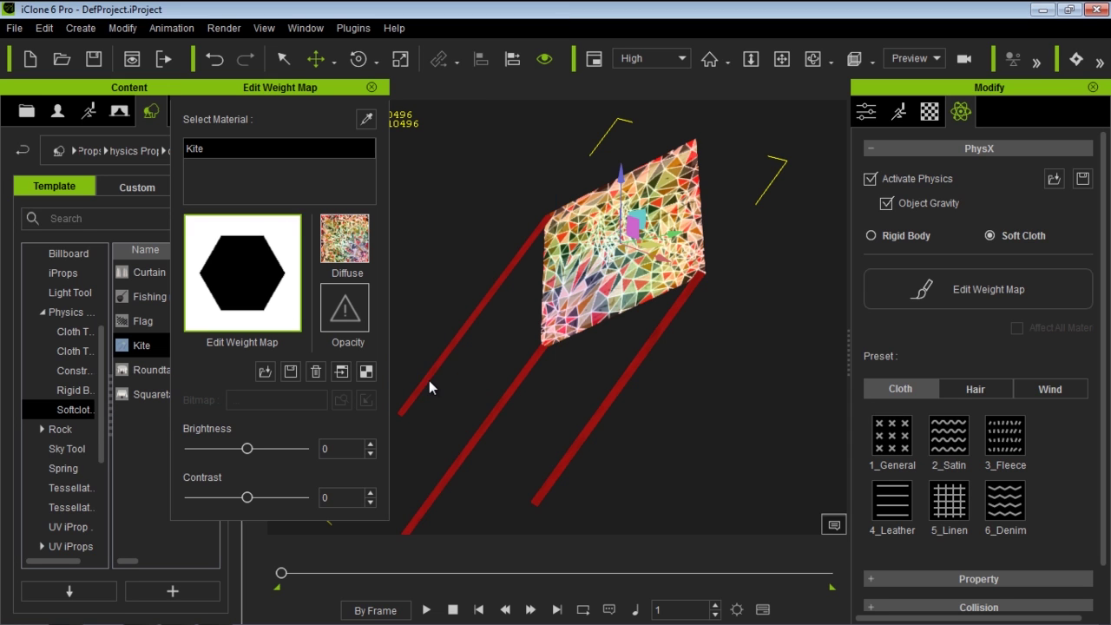
Play the simulation twice to examine the kite's motion with the hexagon weight map, viewing it from different angles.
{"action": "left_click", "coordinate": [428, 607]}
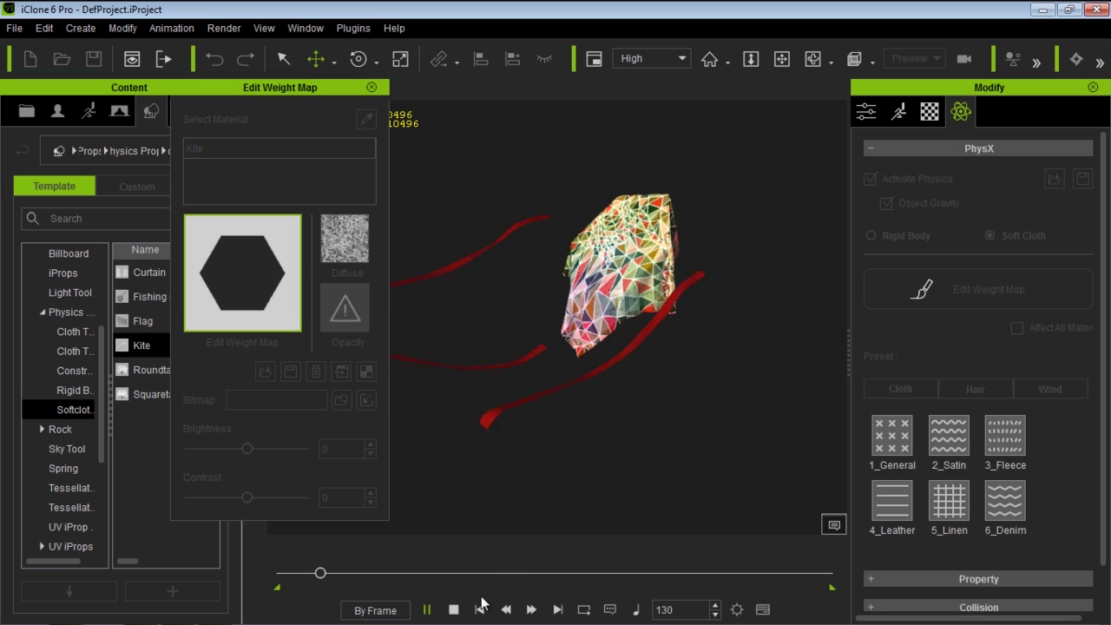
{"action": "left_click", "coordinate": [452, 609]}
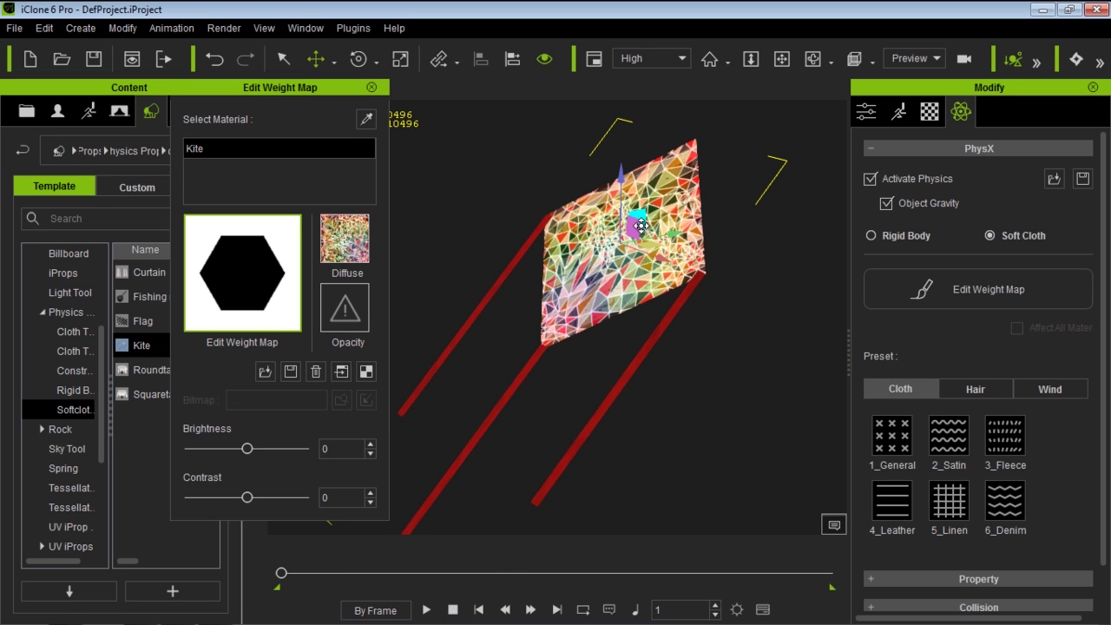
{"action": "key", "text": "e"}
{"action": "right_click_drag", "start_coordinate": [570, 220], "coordinate": [454, 327]}
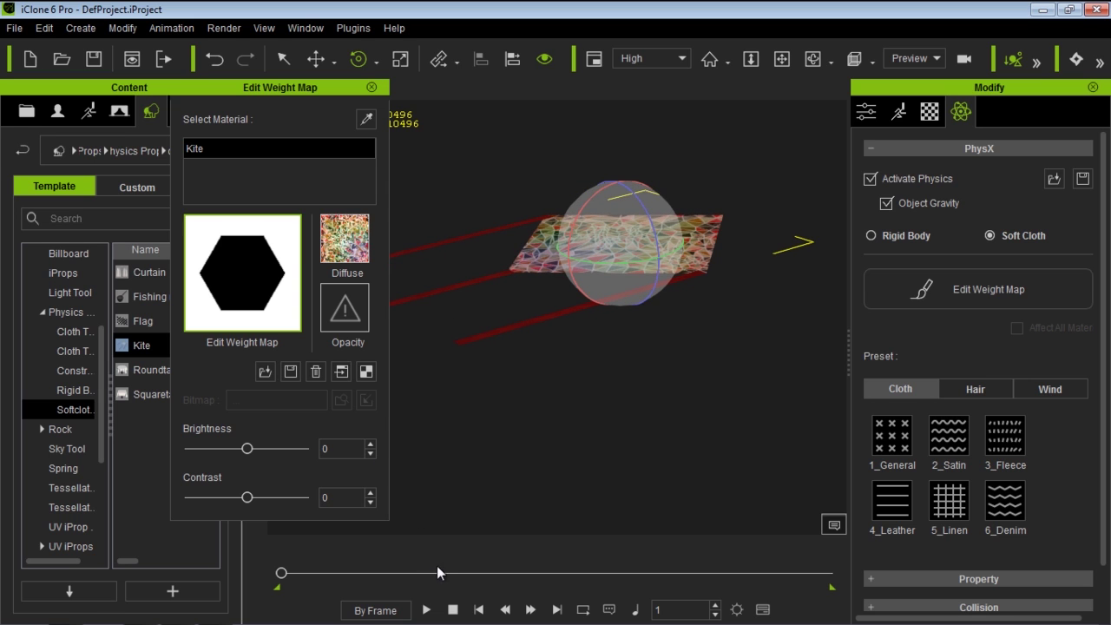
{"action": "left_click", "coordinate": [426, 609]}
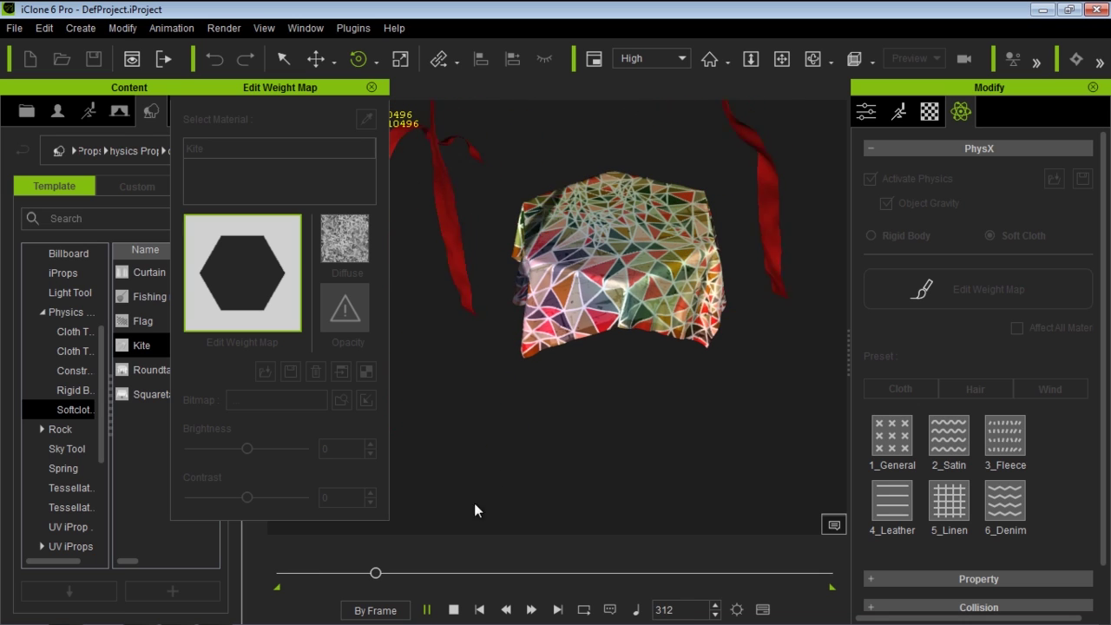
{"action": "left_click", "coordinate": [452, 609]}
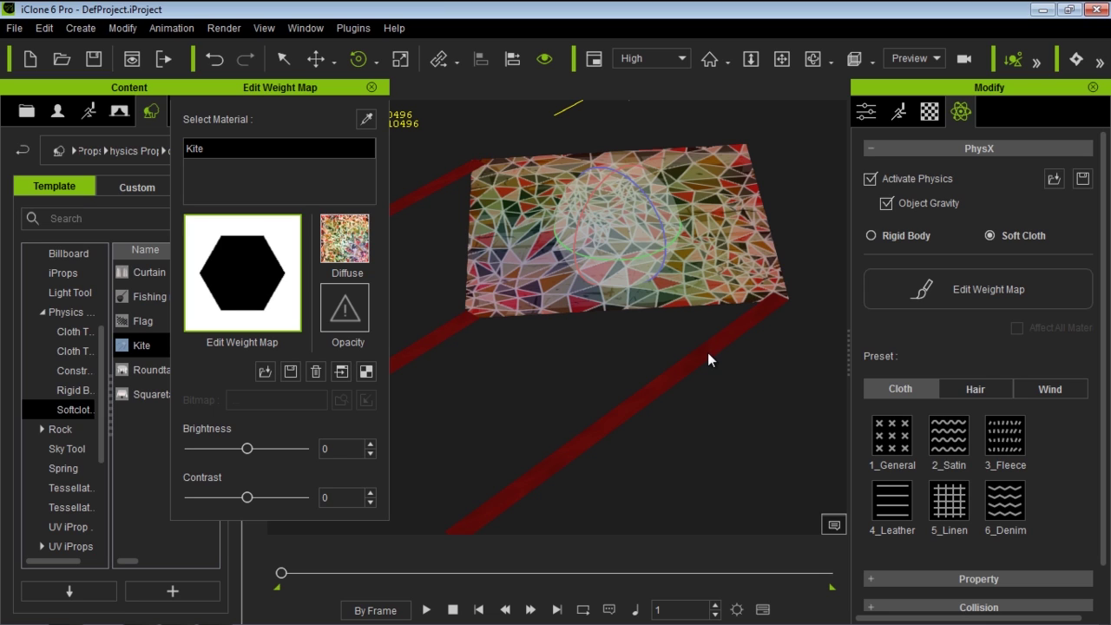
Try to pick the material of the kite's lower red ribbon directly in the viewport.
{"action": "left_click", "coordinate": [929, 112]}
{"action": "left_click", "coordinate": [930, 174]}
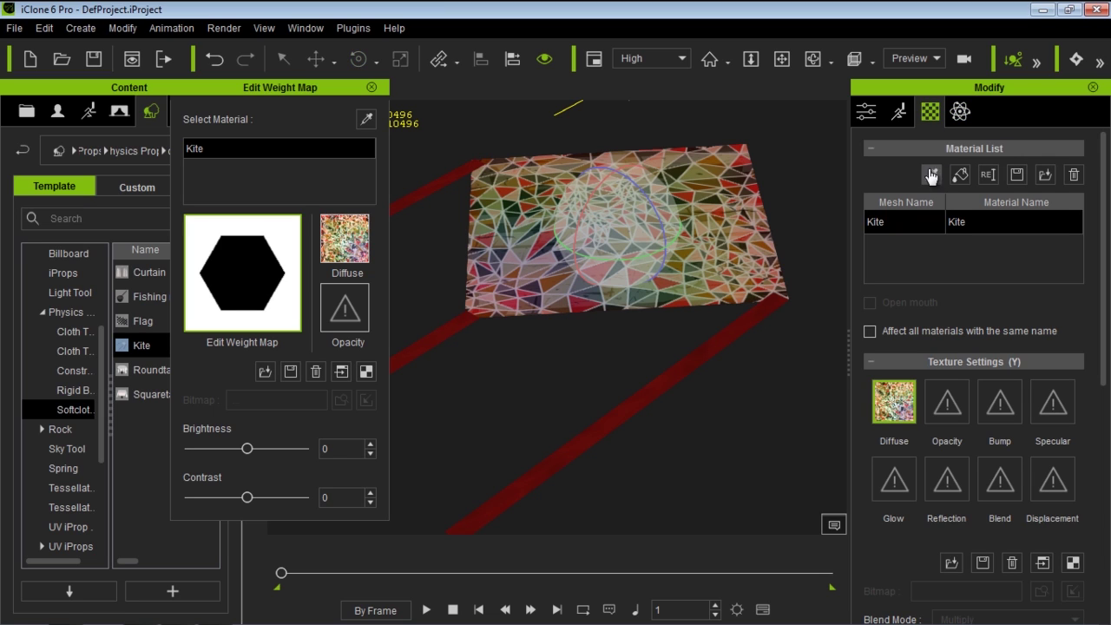
{"action": "left_click", "coordinate": [721, 340]}
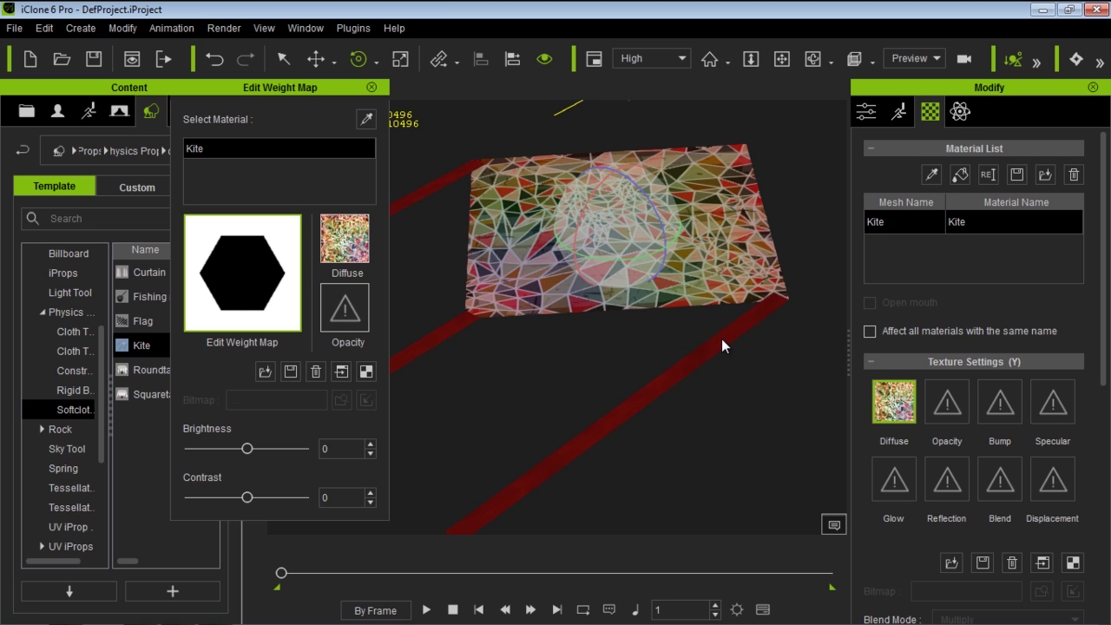
Select the kite's ribbon2 sub-object in the scene and open its soft cloth weight map for viewing.
{"action": "left_click", "coordinate": [371, 86]}
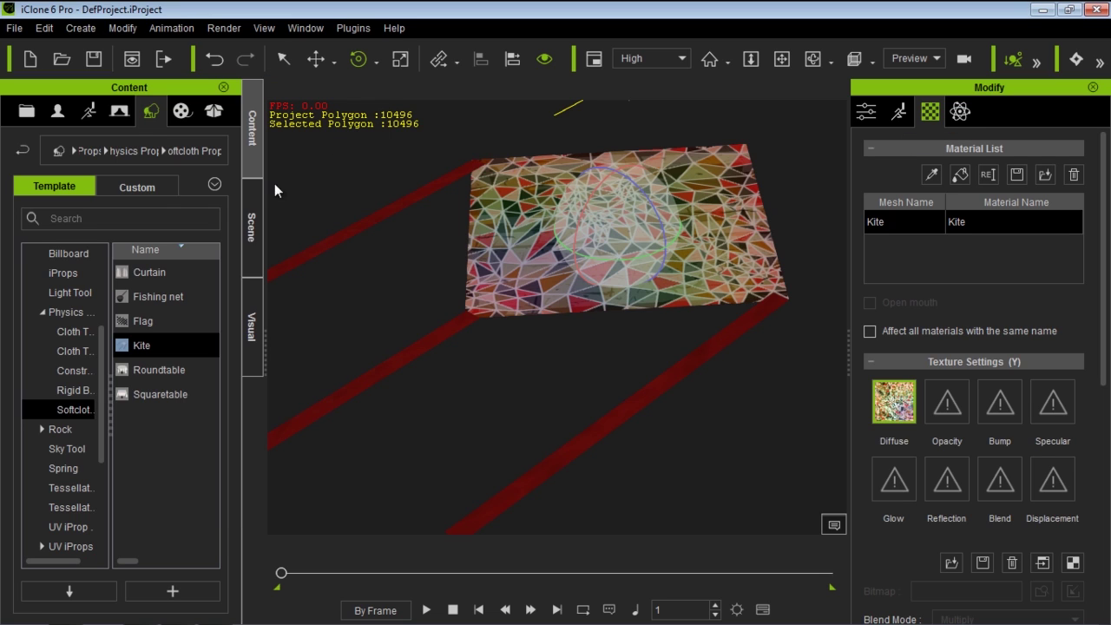
{"action": "left_click", "coordinate": [243, 199]}
{"action": "left_click", "coordinate": [38, 183]}
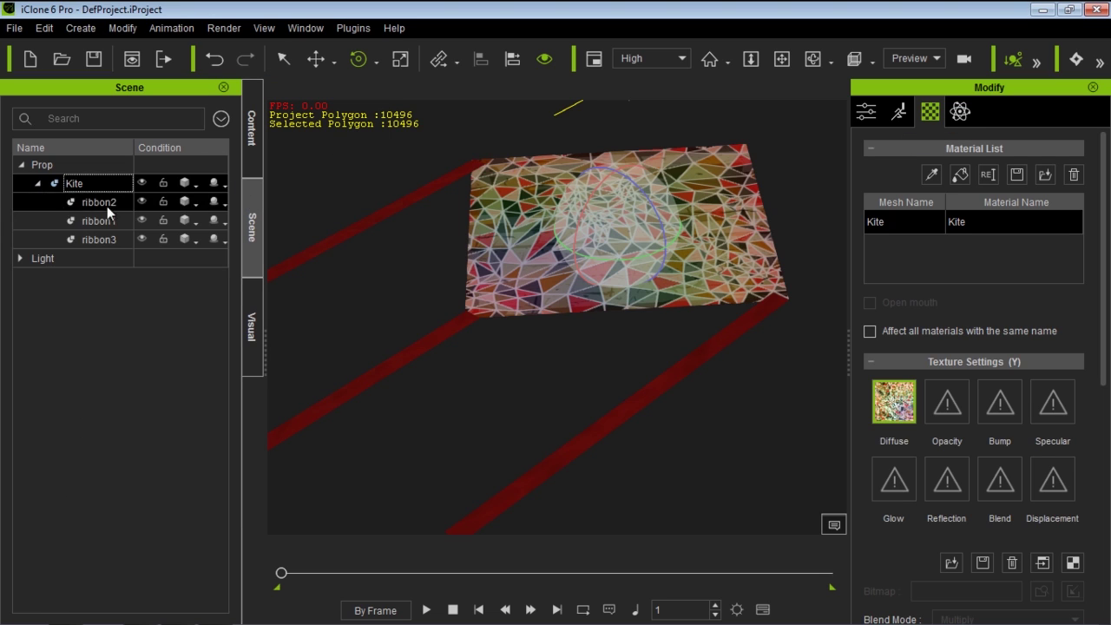
{"action": "left_click", "coordinate": [100, 202]}
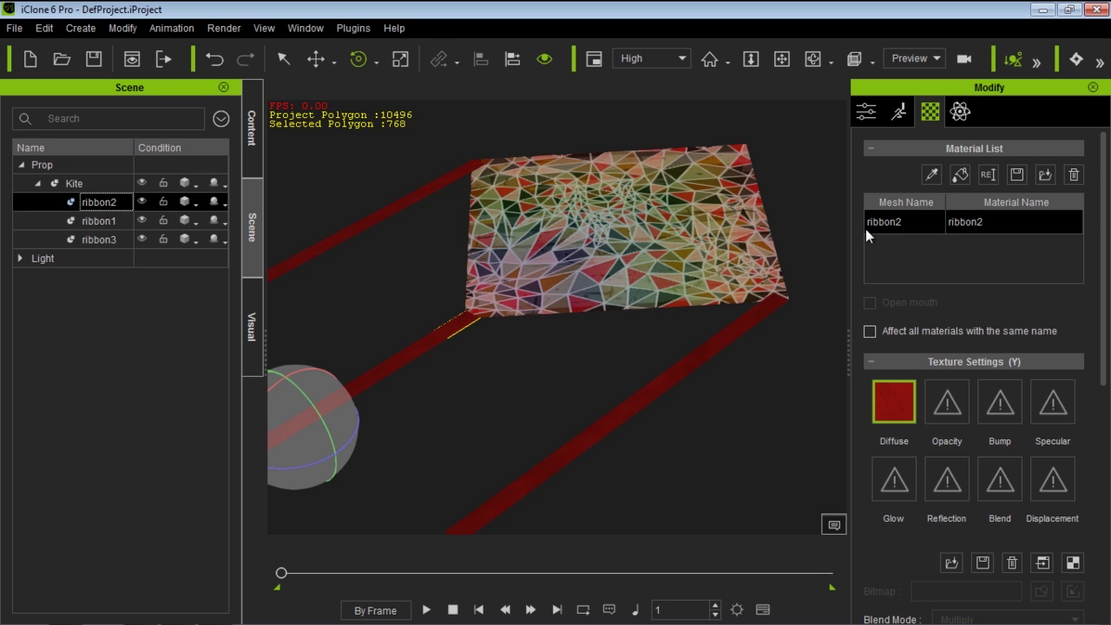
{"action": "left_click", "coordinate": [960, 111]}
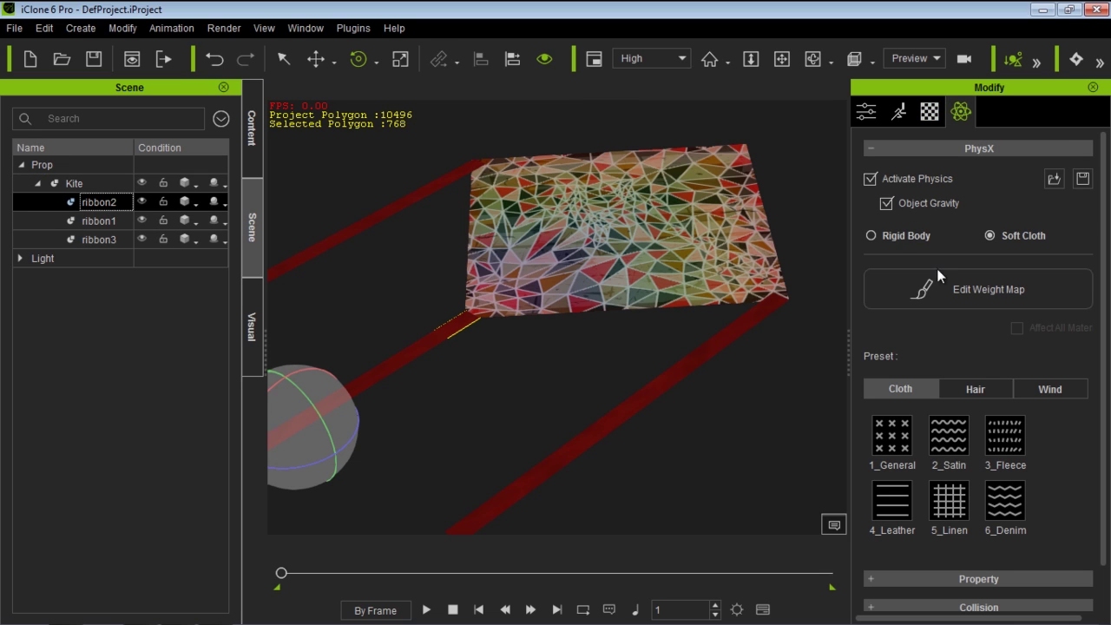
{"action": "left_click", "coordinate": [967, 286]}
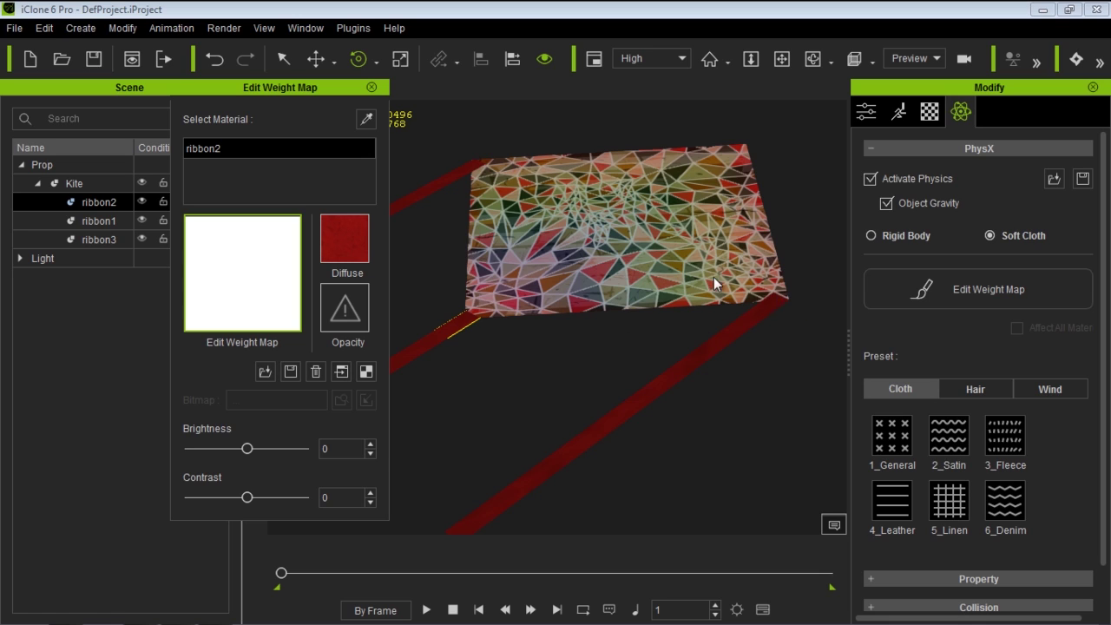
Open ribbon2's weight map in Photoshop, examine its upper edge with the brush reduced to size 100, and return to iClone.
{"action": "left_click", "coordinate": [338, 370]}
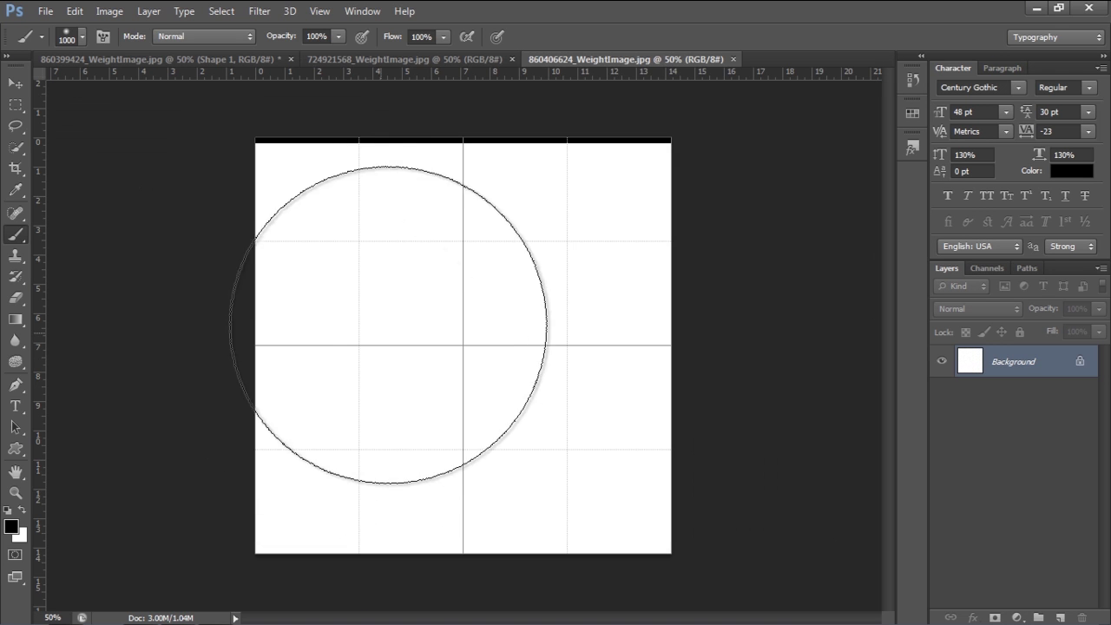
{"action": "key", "text": "bracketleft"}
{"action": "key", "text": "bracketleft"}
{"action": "key", "text": "bracketleft"}
{"action": "key", "text": "bracketleft"}
{"action": "key", "text": "bracketleft"}
{"action": "key", "text": "bracketleft"}
{"action": "key", "text": "bracketleft"}
{"action": "key", "text": "bracketleft"}
{"action": "key", "text": "bracketleft"}
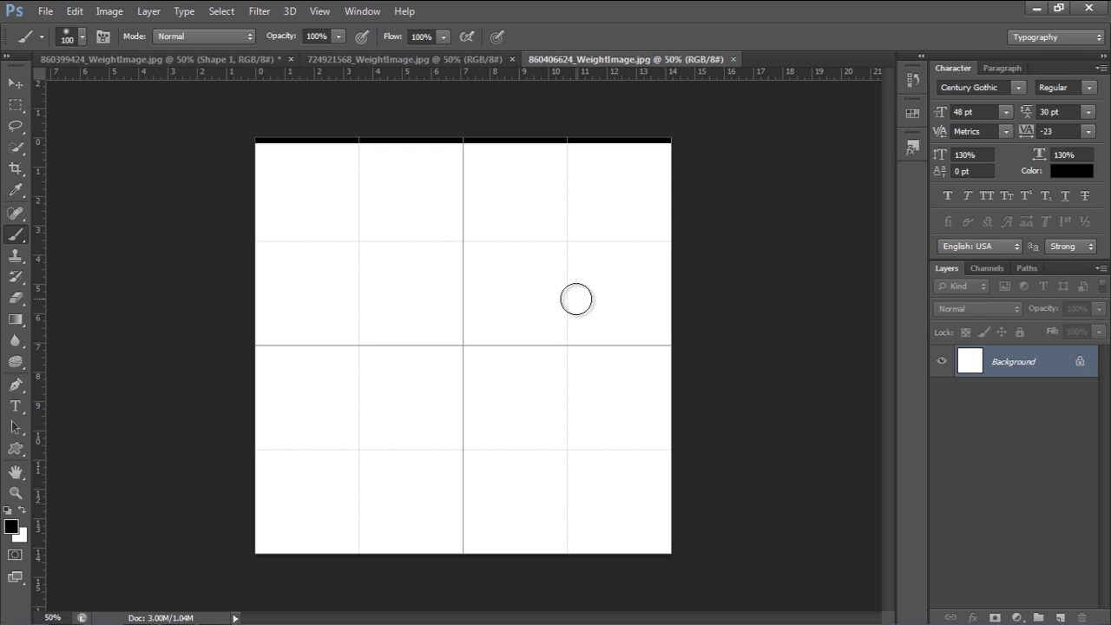
{"action": "key", "text": "alt+Tab"}
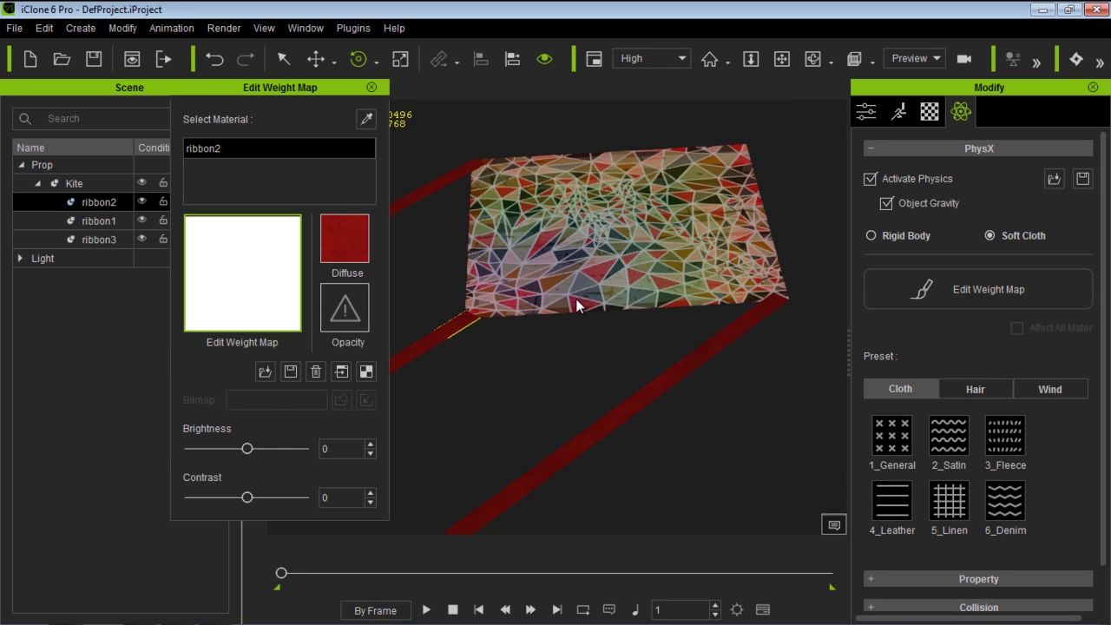